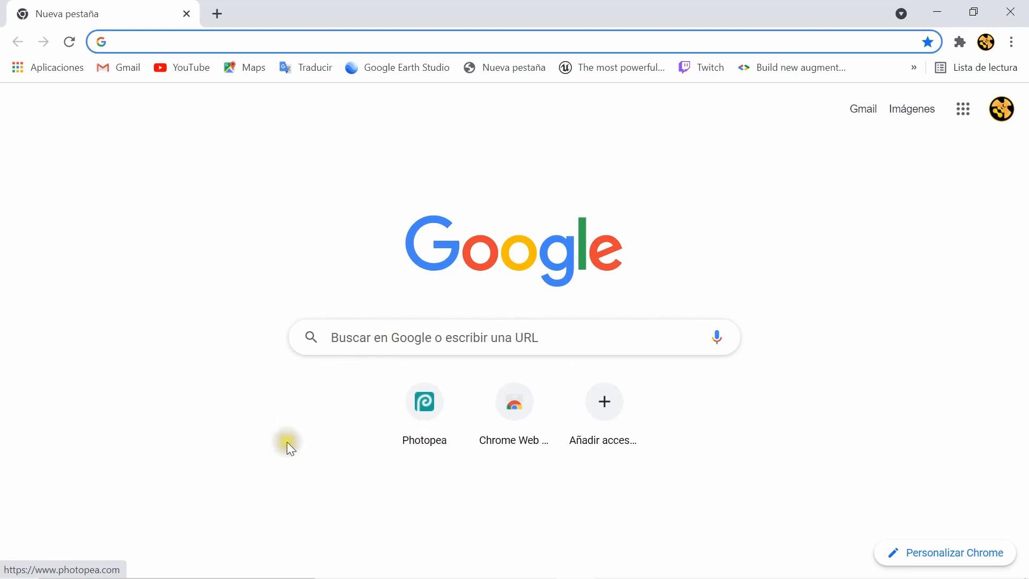
Open the Photopea online editor from the browser's start page
left_click(438, 409)
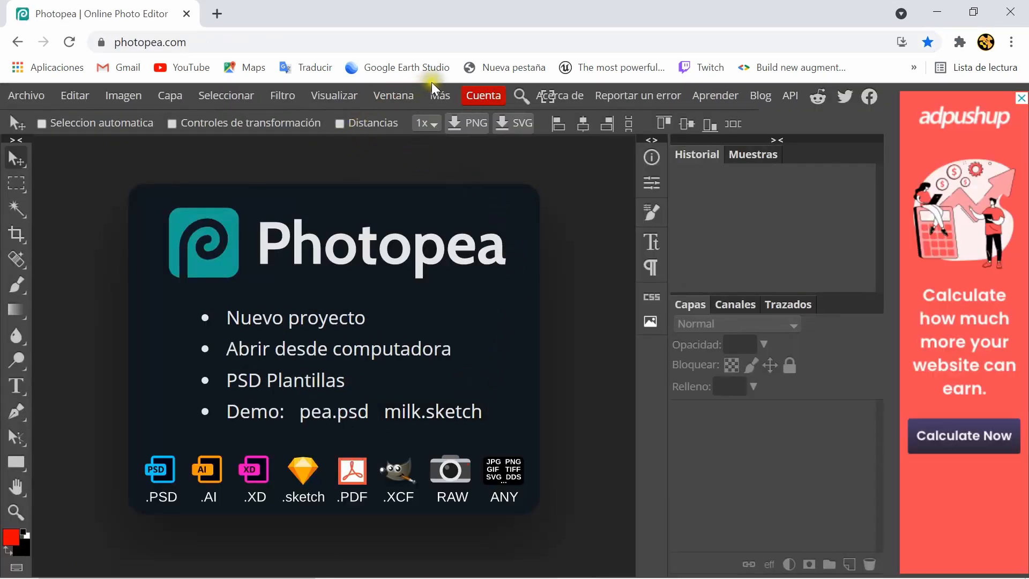
Examine the list of interface languages available in the editor and close it without changing the language
left_click(442, 94)
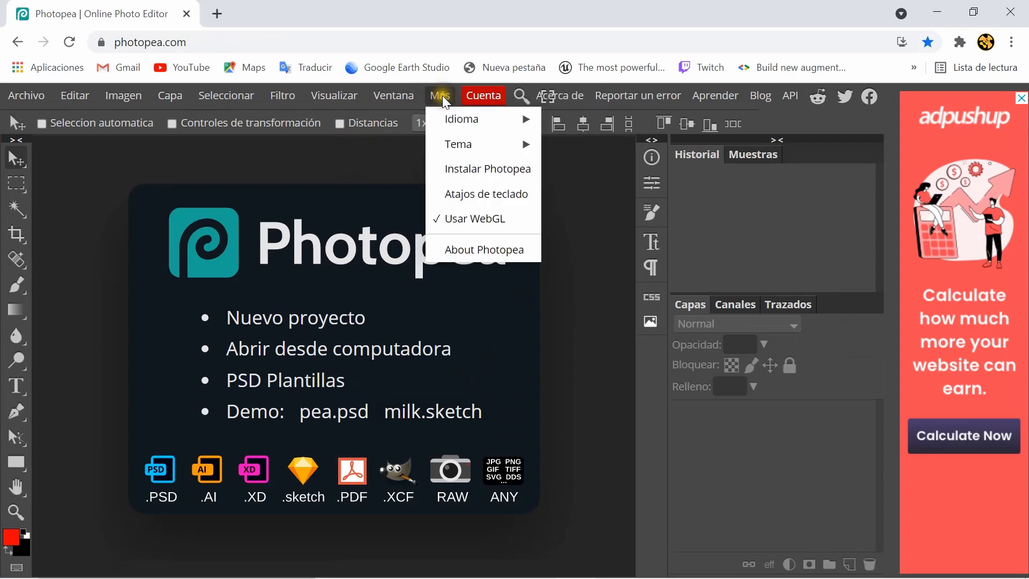
left_click(524, 123)
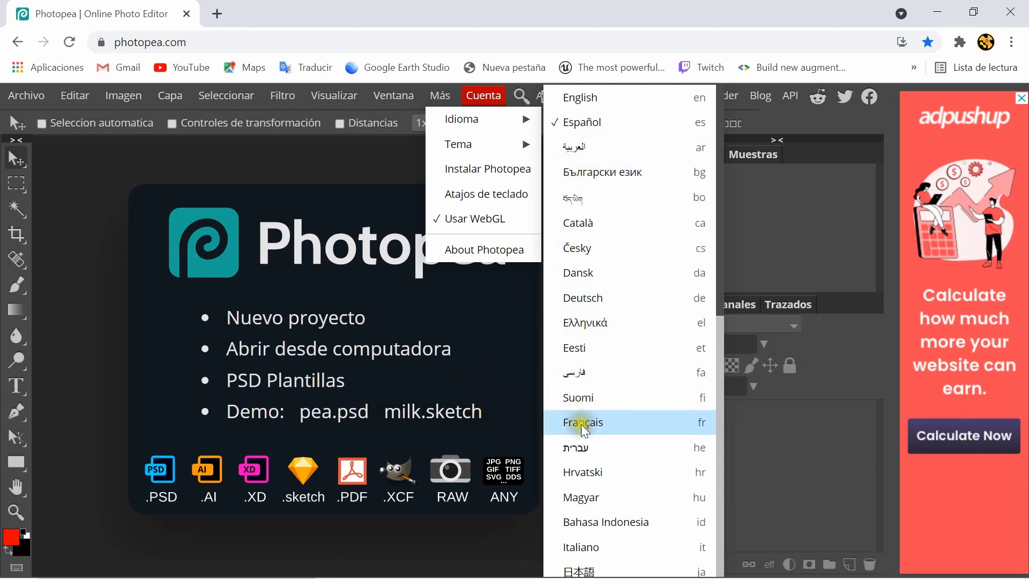
scroll(577, 497, "down", 1)
scroll(577, 497, "down", 3)
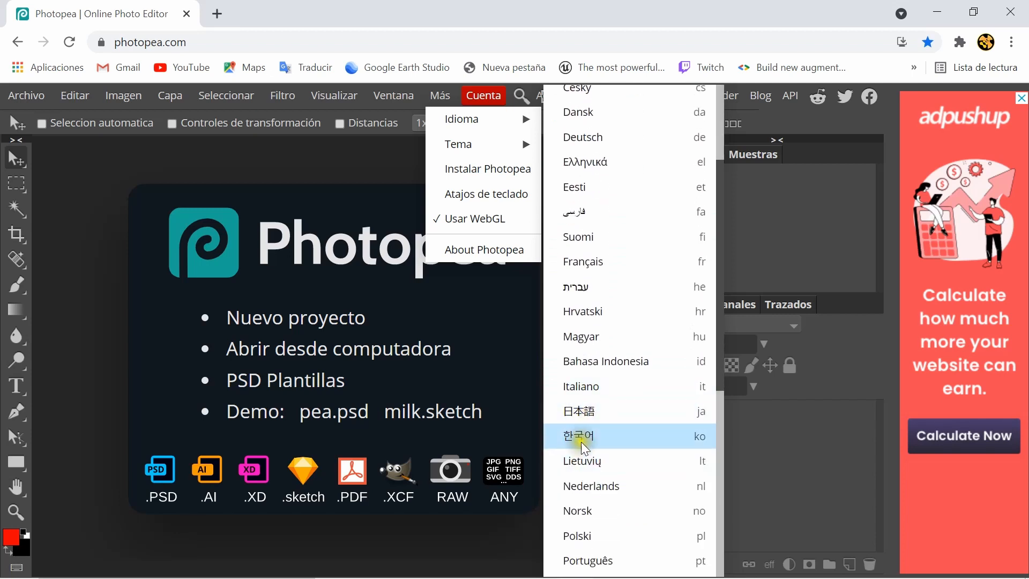
scroll(582, 453, "down", 3)
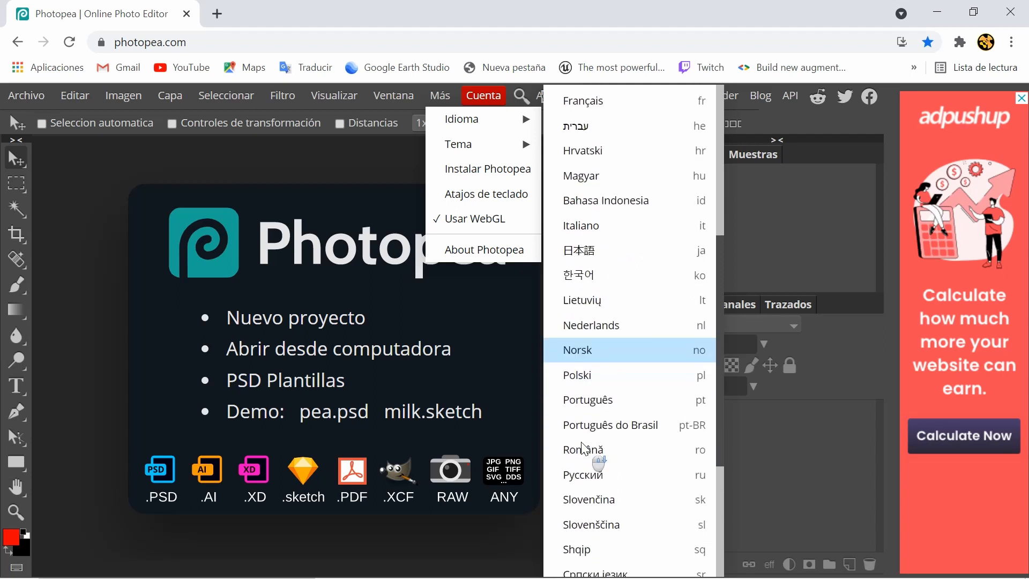
scroll(582, 445, "down", 4)
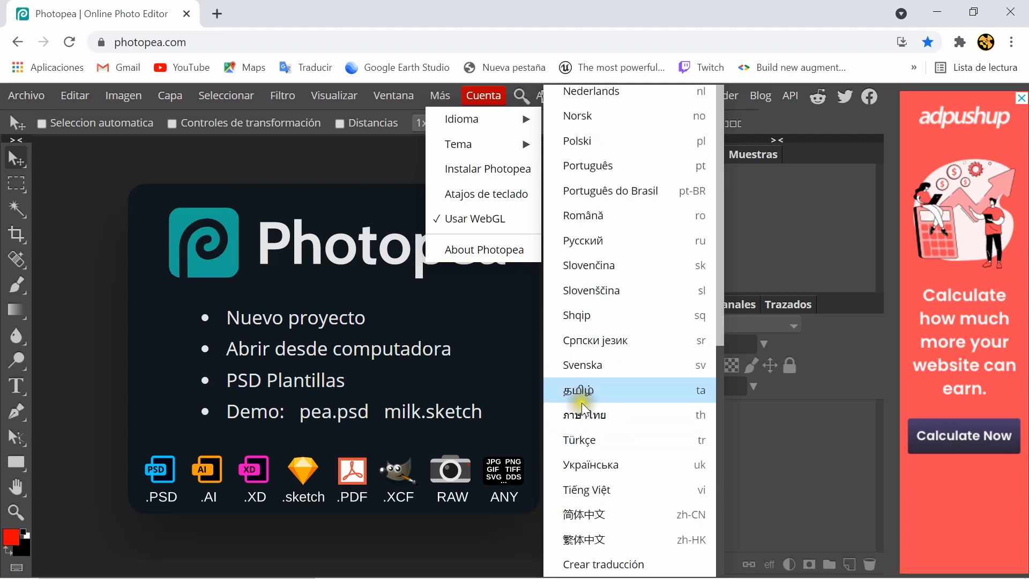
left_click(584, 438)
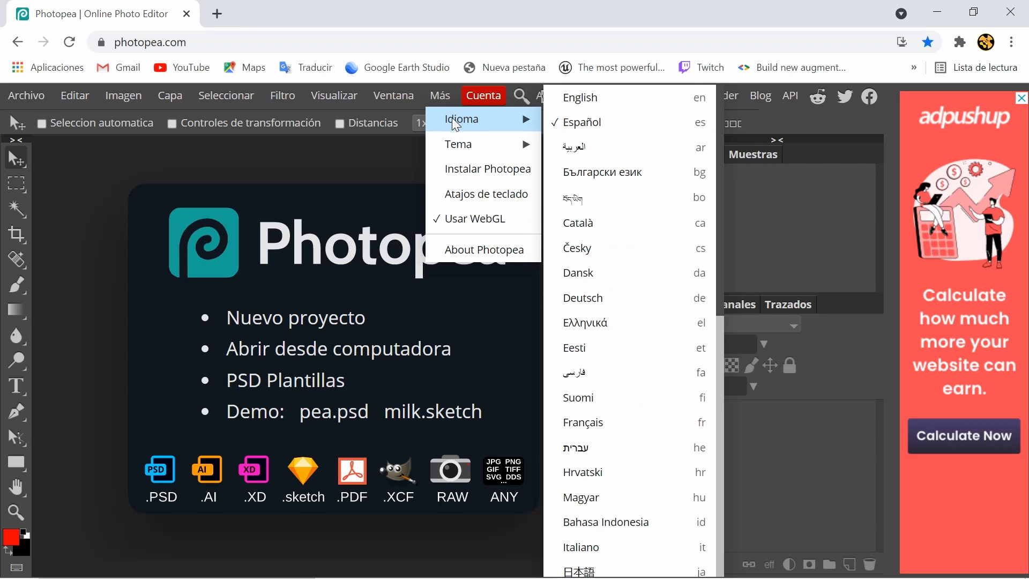
left_click(414, 125)
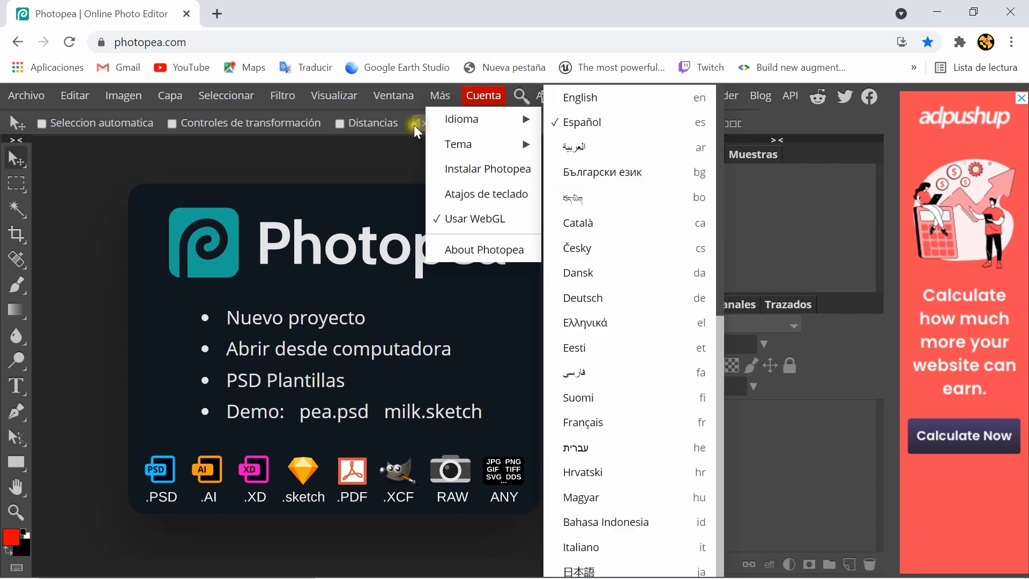
left_click(387, 172)
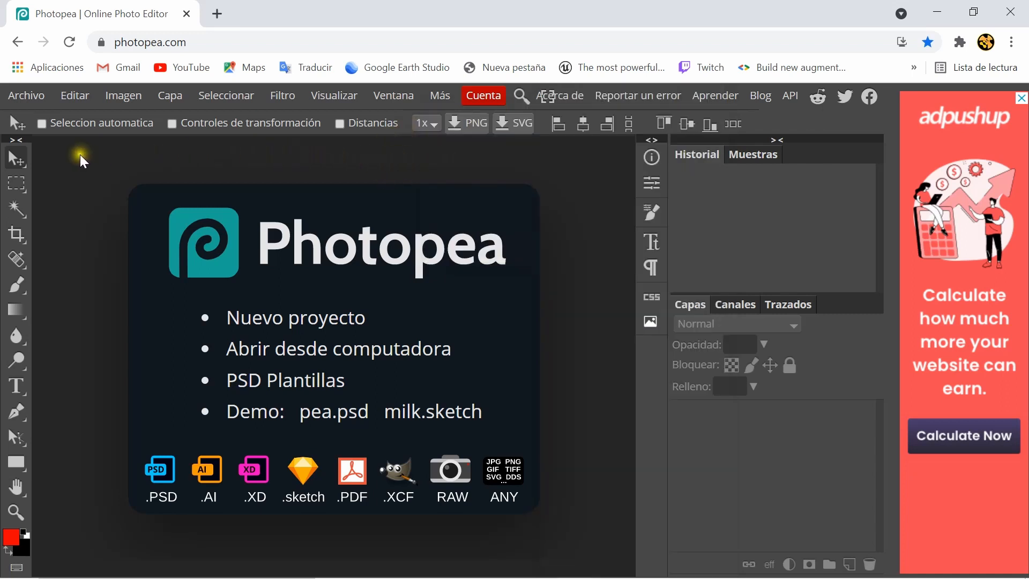
Create a new project of 1280 x 720 pixels at 72 DPI with a white (Blanco) background
left_click(311, 323)
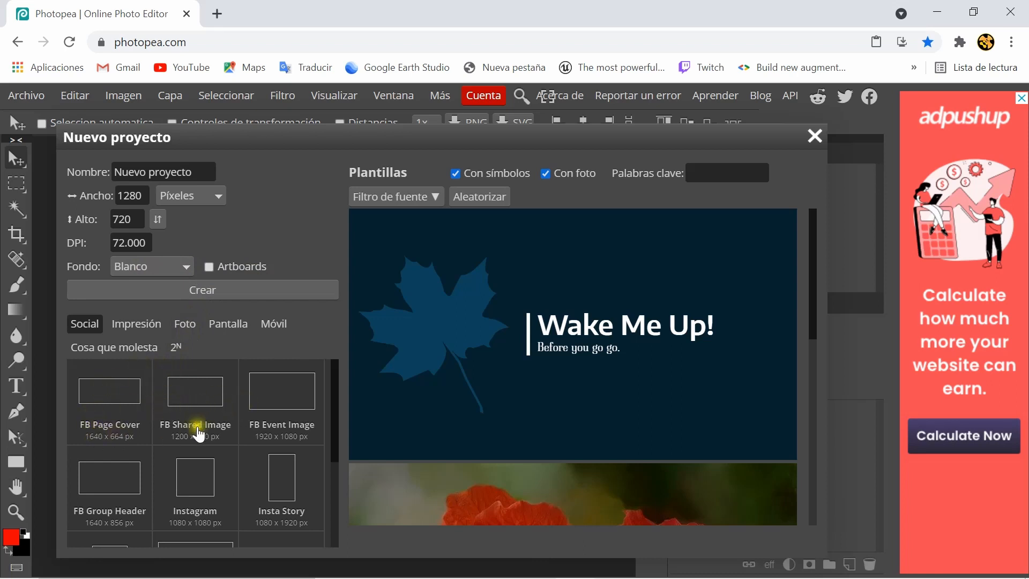
scroll(286, 431, "down", 1)
scroll(287, 432, "down", 1)
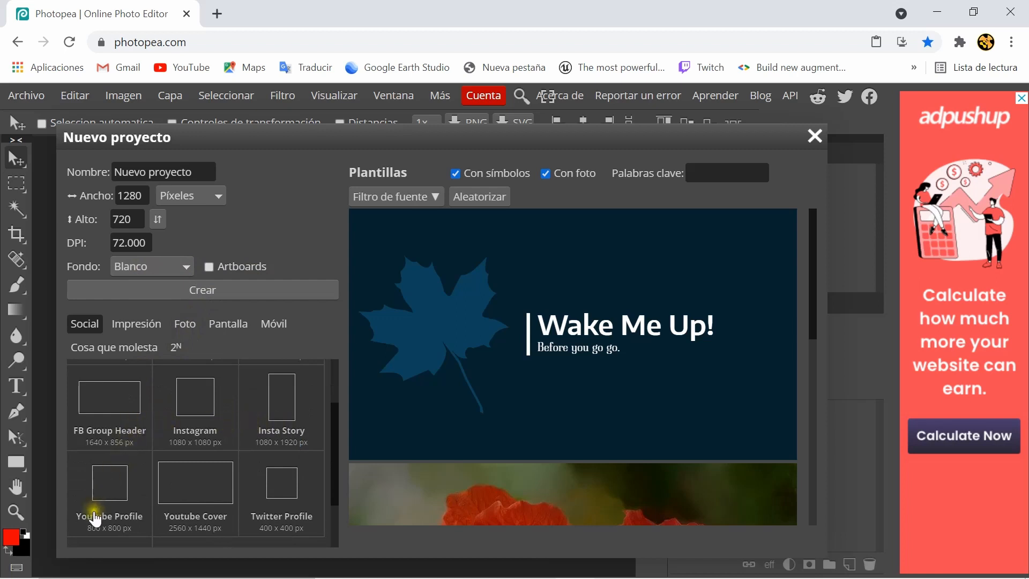
scroll(265, 495, "down", 2)
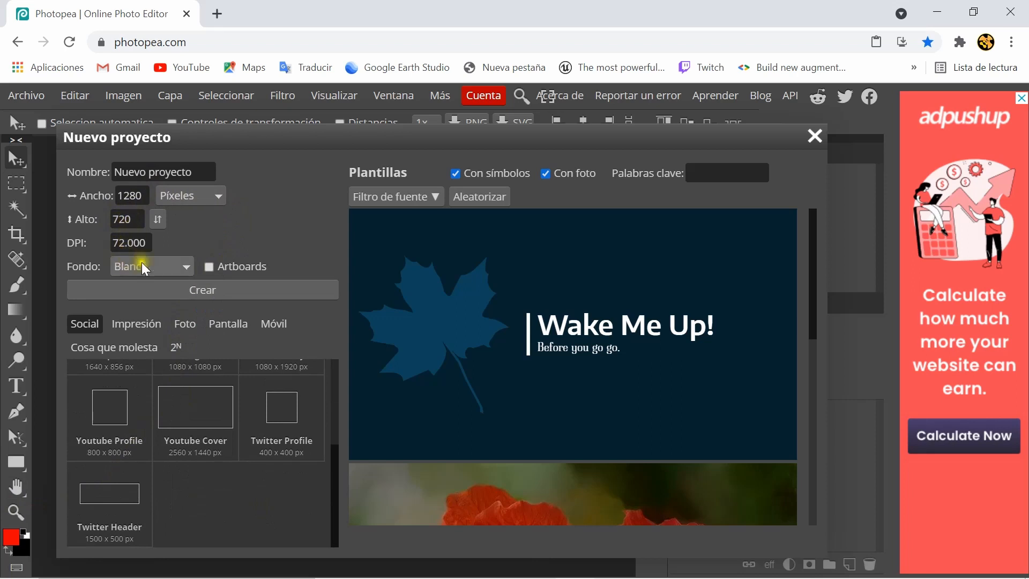
left_click(214, 290)
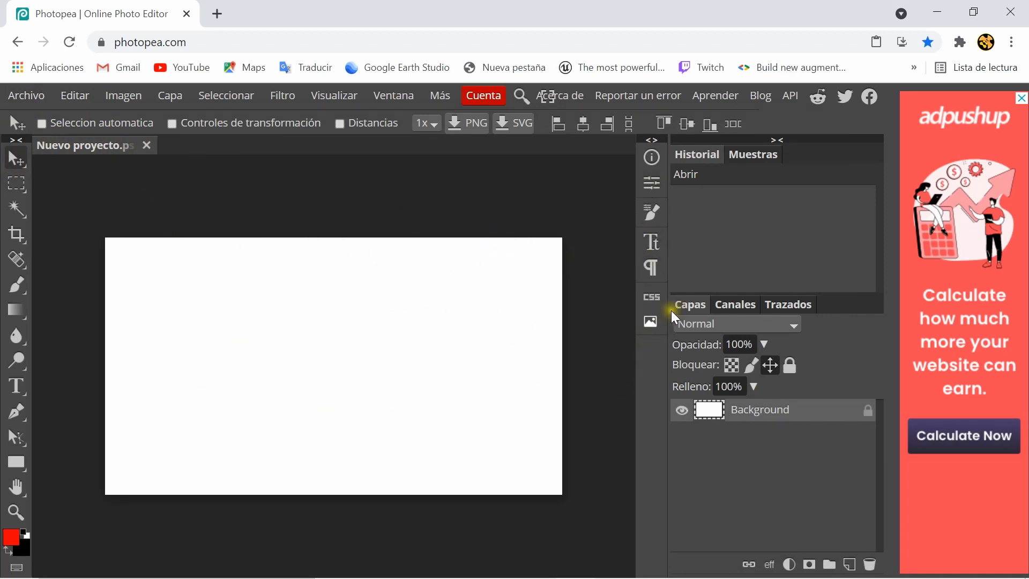
Place the mountain road photo from the built-in image gallery on the canvas and close the gallery
left_click(652, 321)
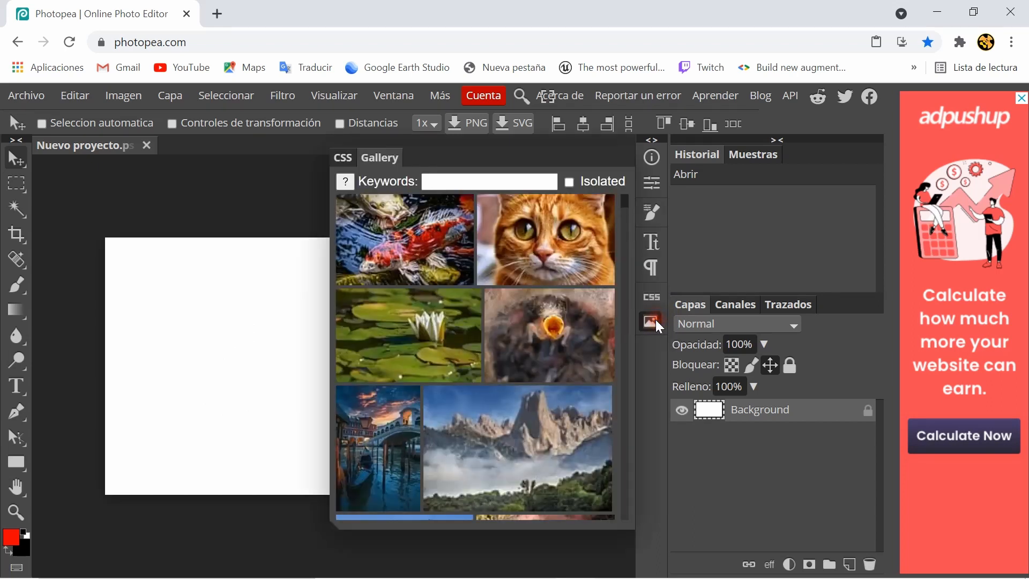
scroll(372, 301, "down", 10)
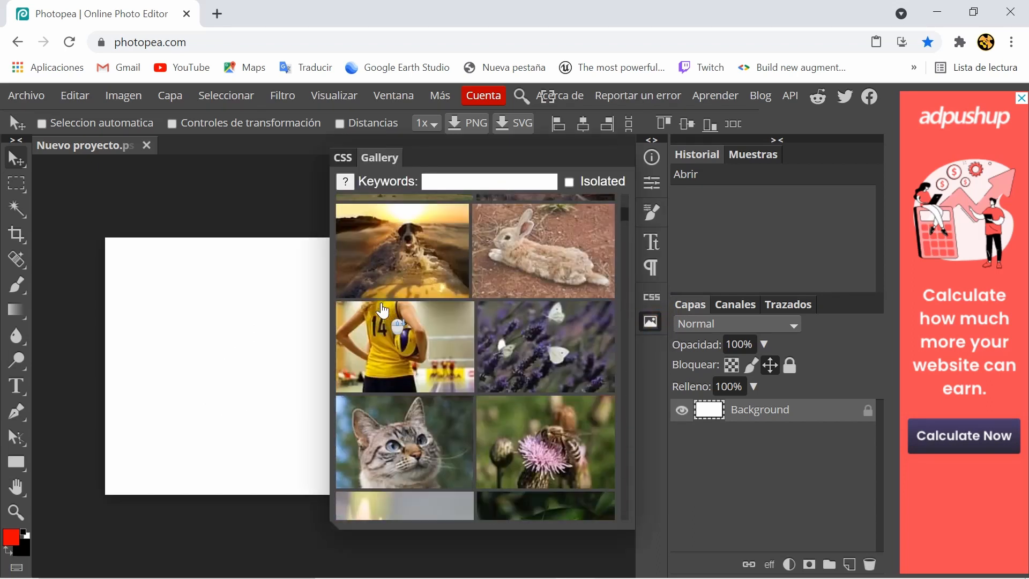
scroll(460, 312, "down", 10)
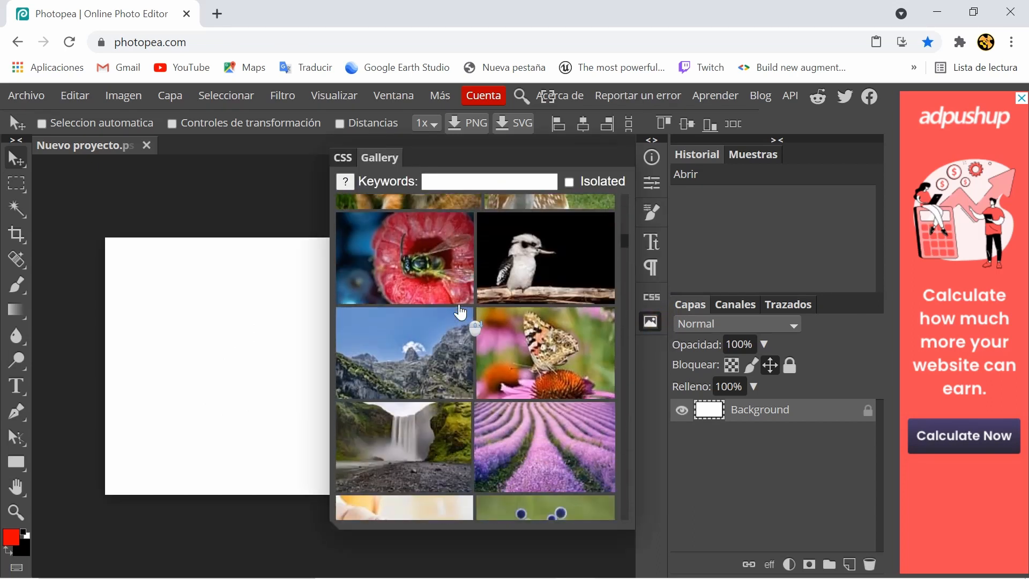
scroll(460, 312, "down", 10)
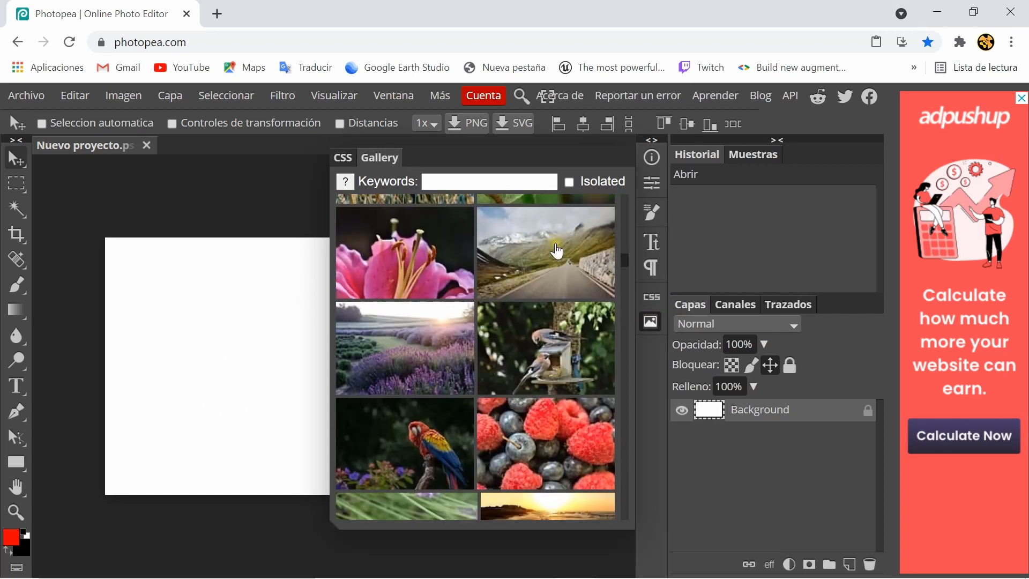
left_click(559, 264)
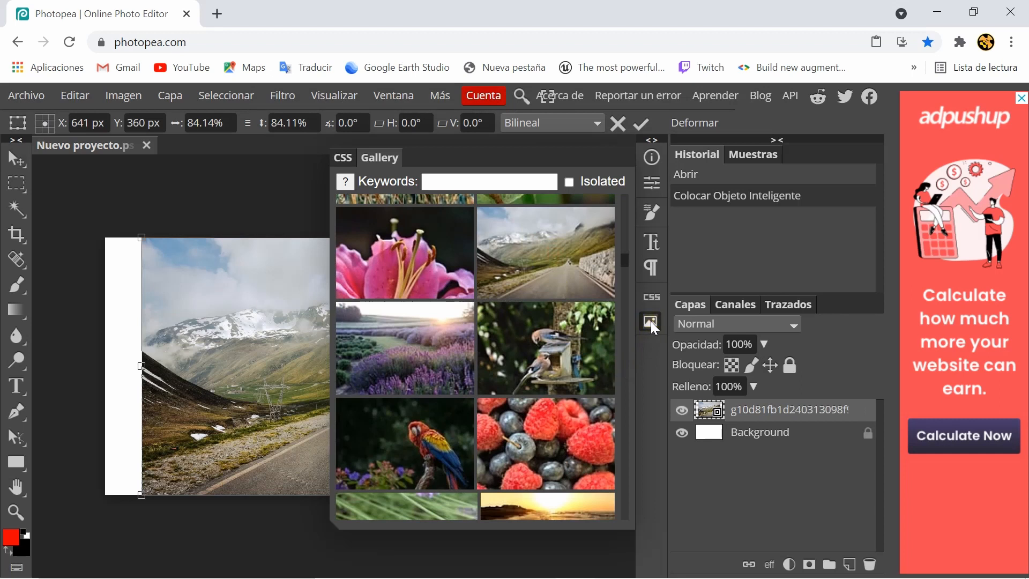
left_click(650, 320)
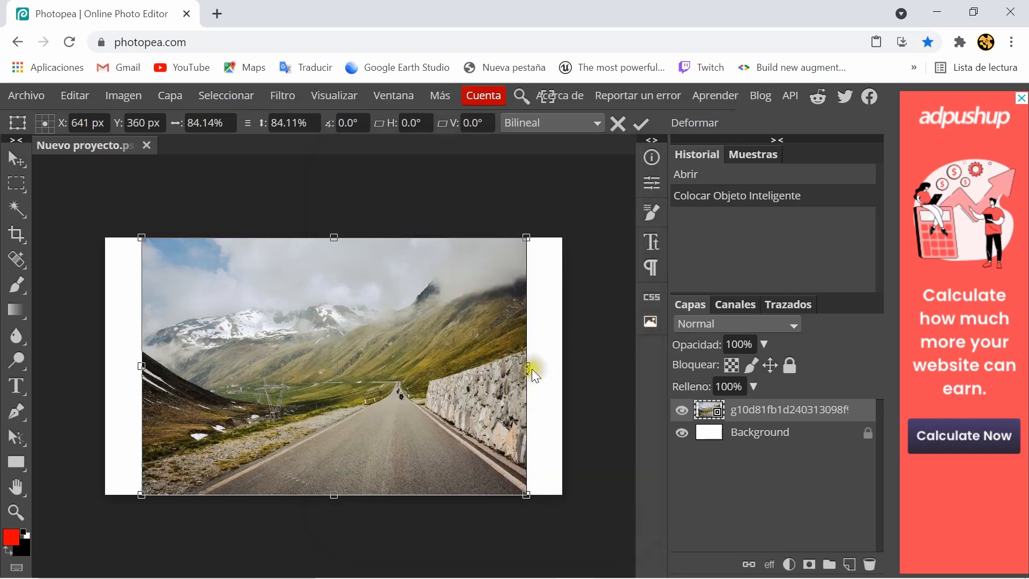
Stretch the placed road photo sideways to cover the full canvas width and delete its layer
mouse_move(557, 364)
left_mouse_down()
mouse_move(568, 371)
mouse_move(554, 282)
mouse_move(551, 389)
mouse_move(557, 355)
mouse_move(558, 368)
left_mouse_up()
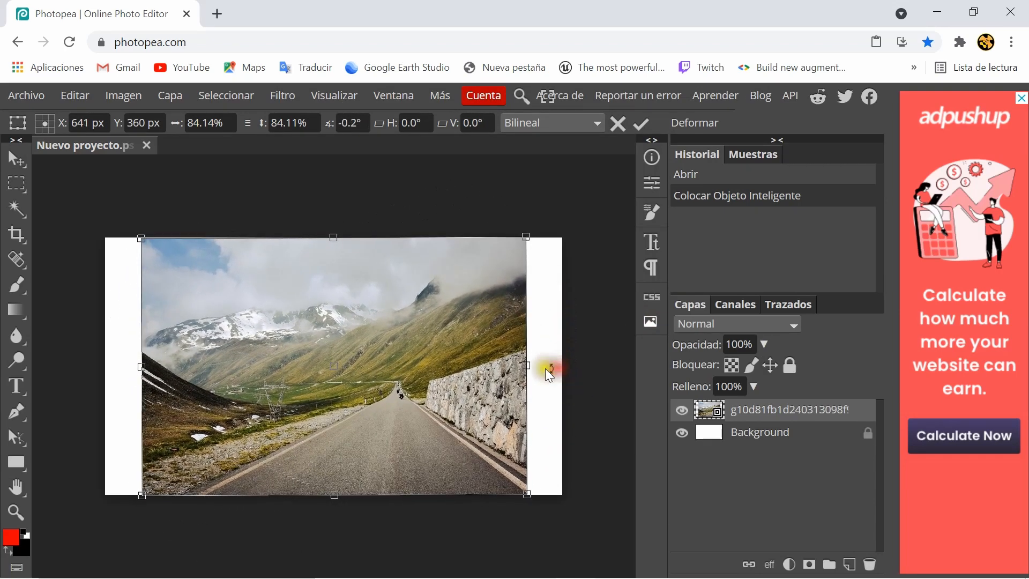
left_click_drag(534, 364, 567, 364)
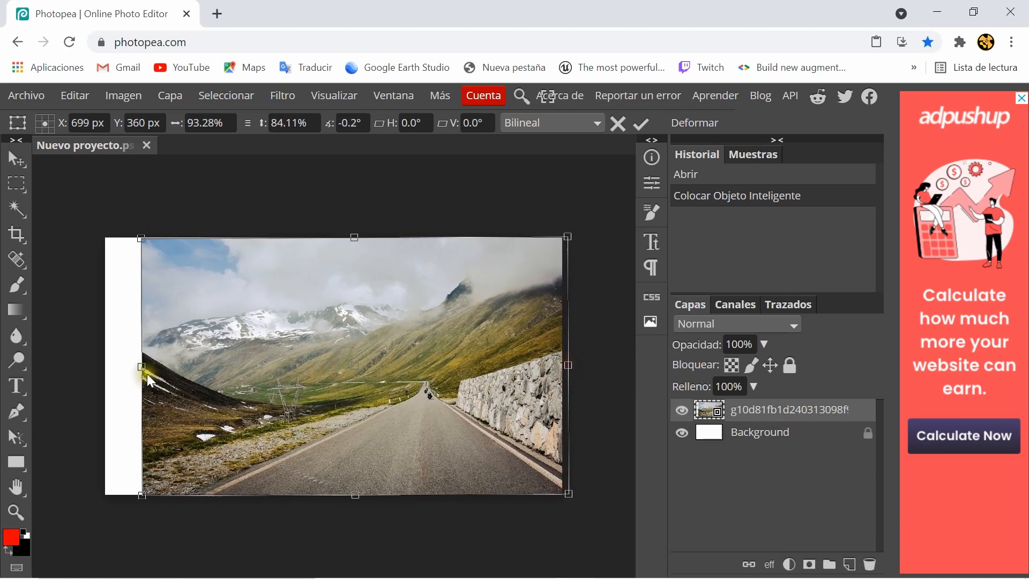
left_click_drag(138, 370, 103, 366)
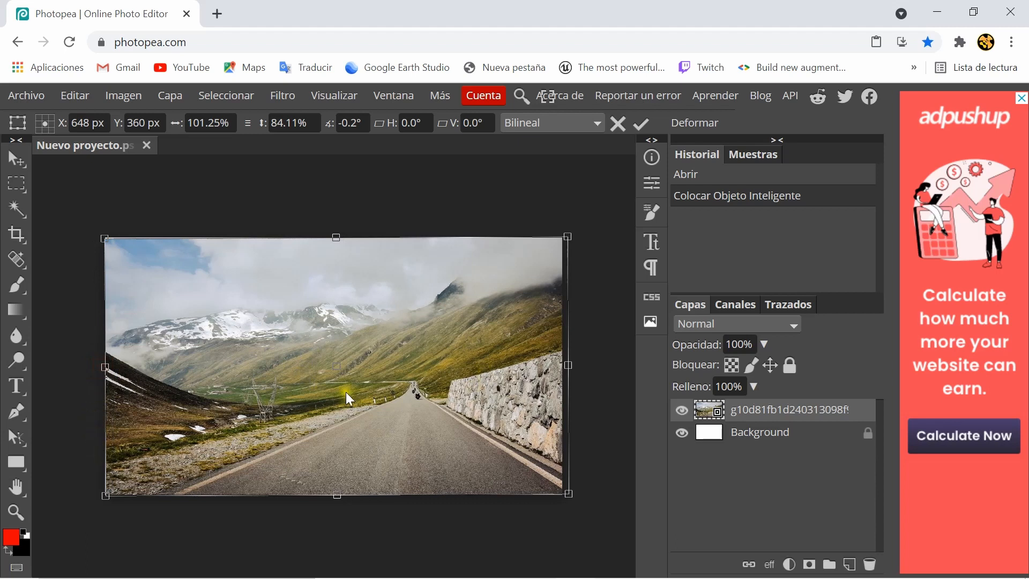
right_click(764, 421)
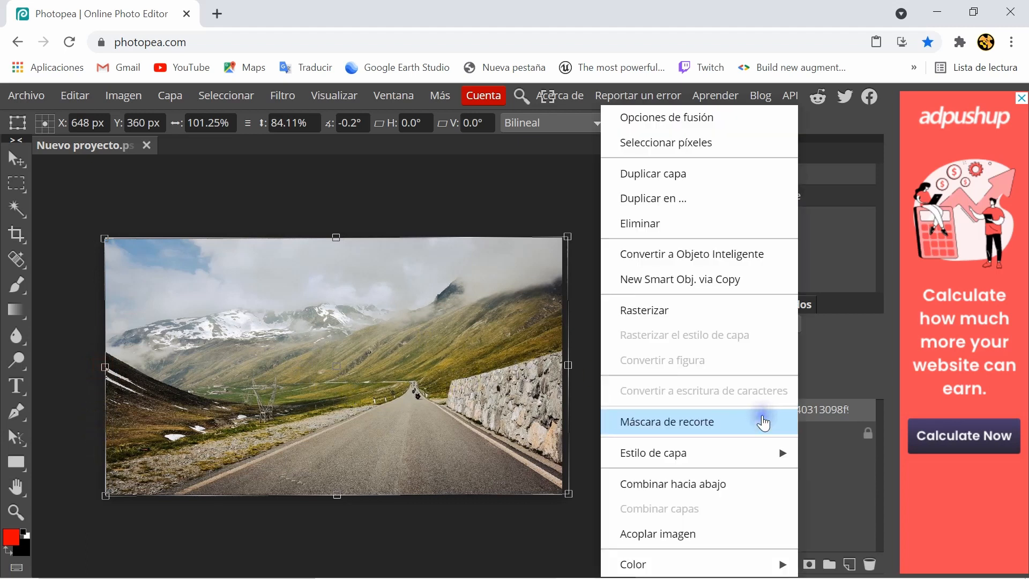
left_click(641, 229)
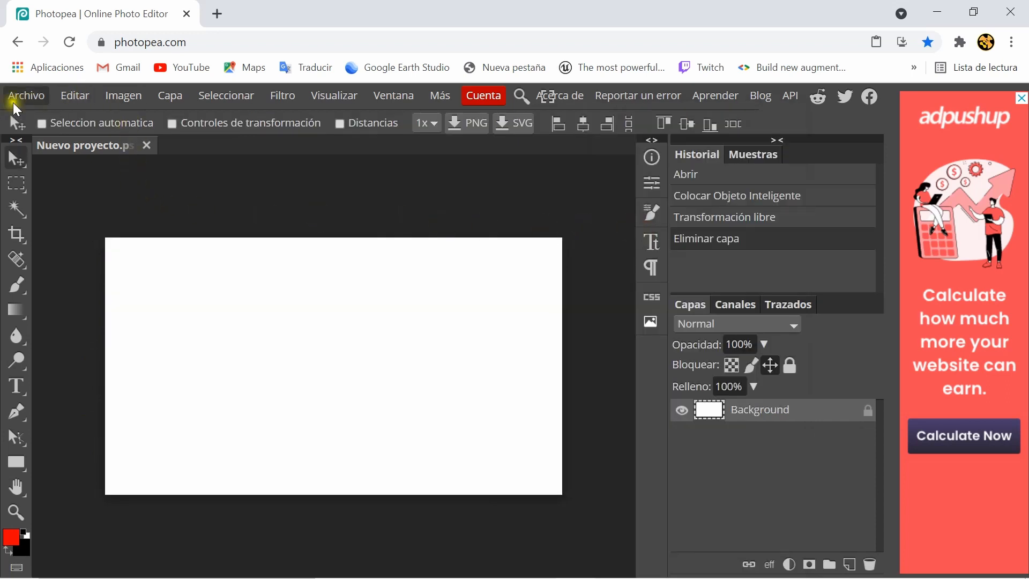
Run an image search for "walpaper" in a new browser tab, browse the pictures and return to Photopea
left_click(216, 16)
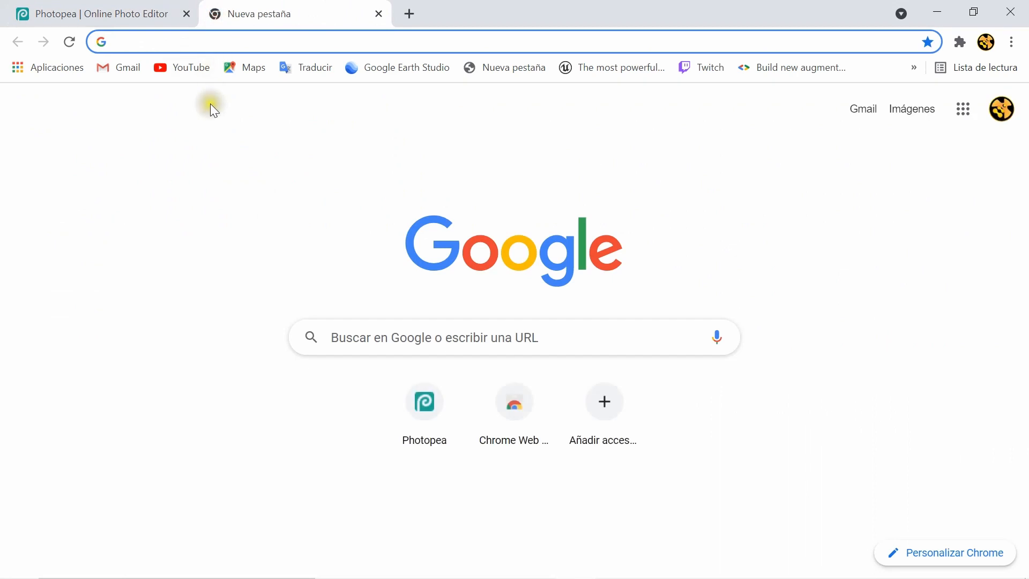
left_click(349, 350)
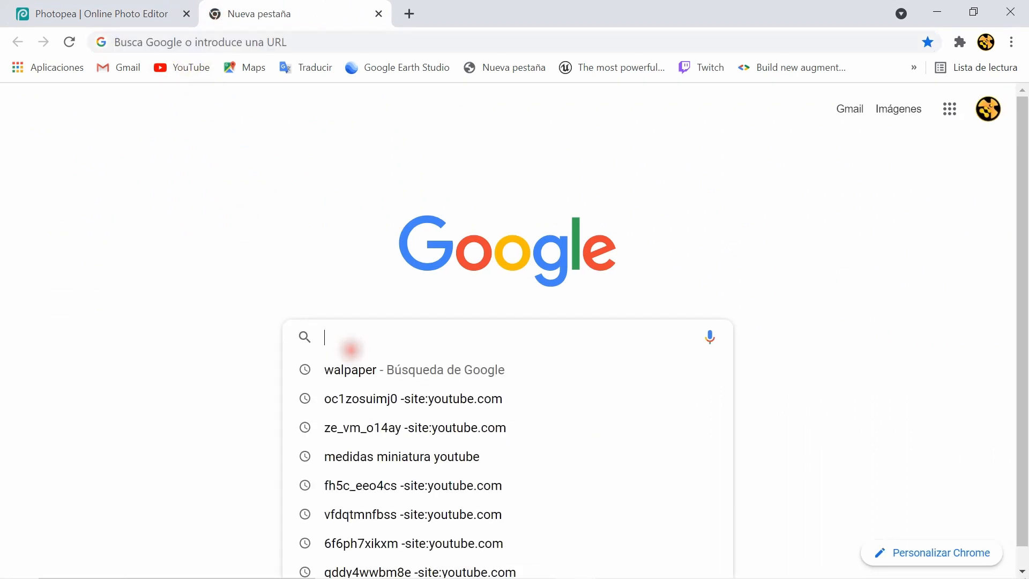
left_click(360, 366)
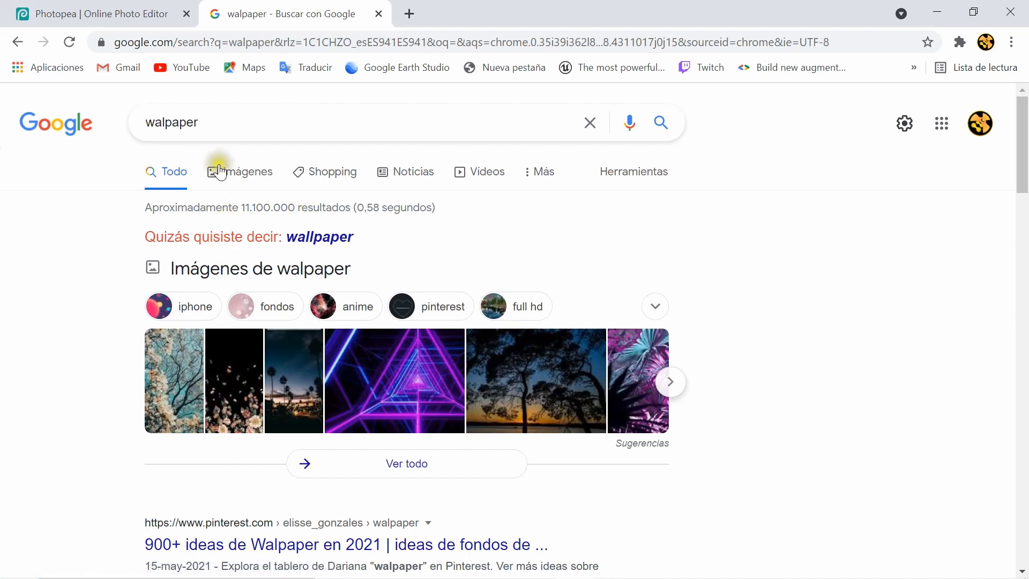
left_click(236, 178)
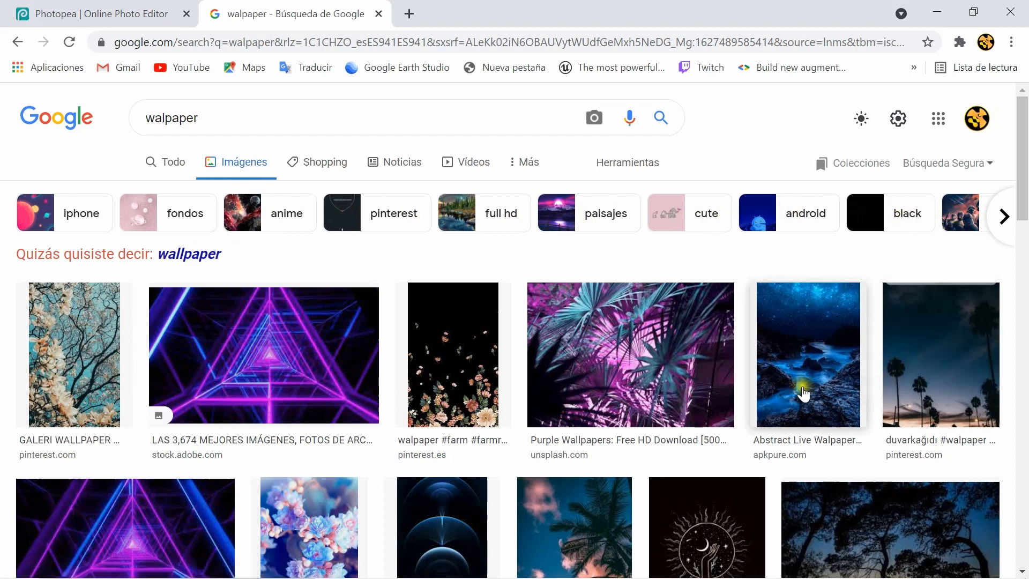
scroll(222, 408, "down", 7)
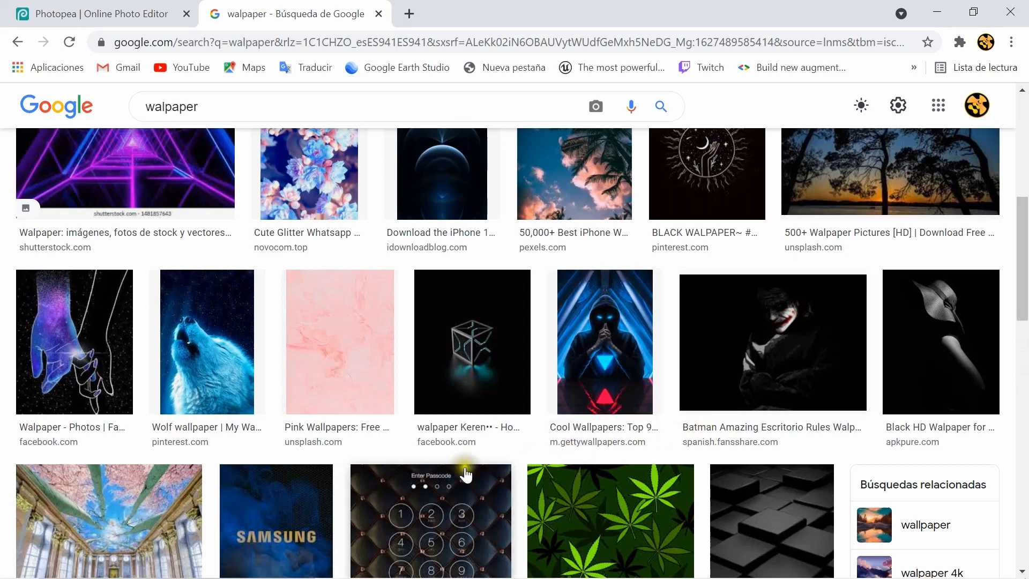
scroll(328, 474, "down", 2)
scroll(328, 474, "down", 5)
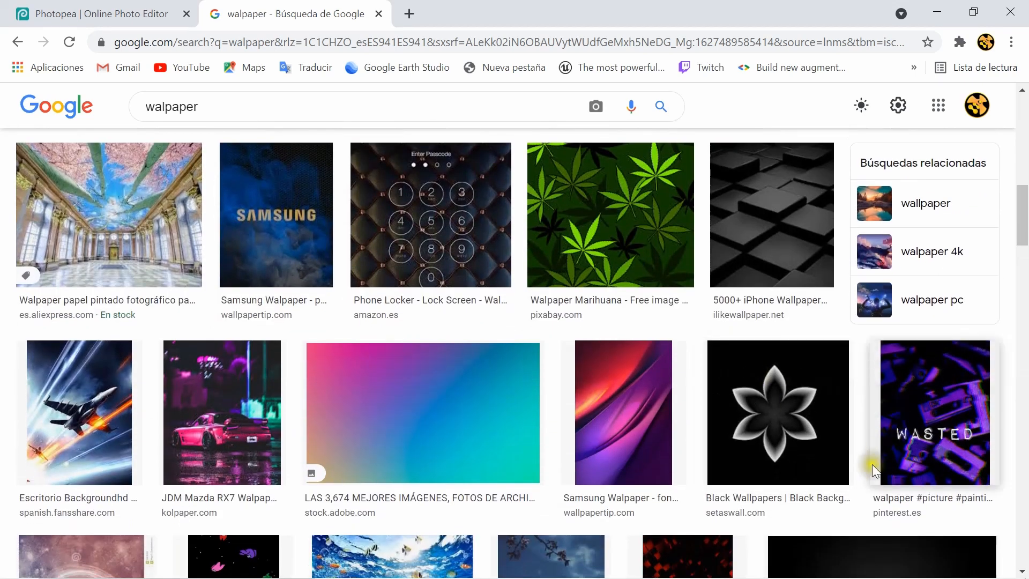
scroll(233, 511, "down", 5)
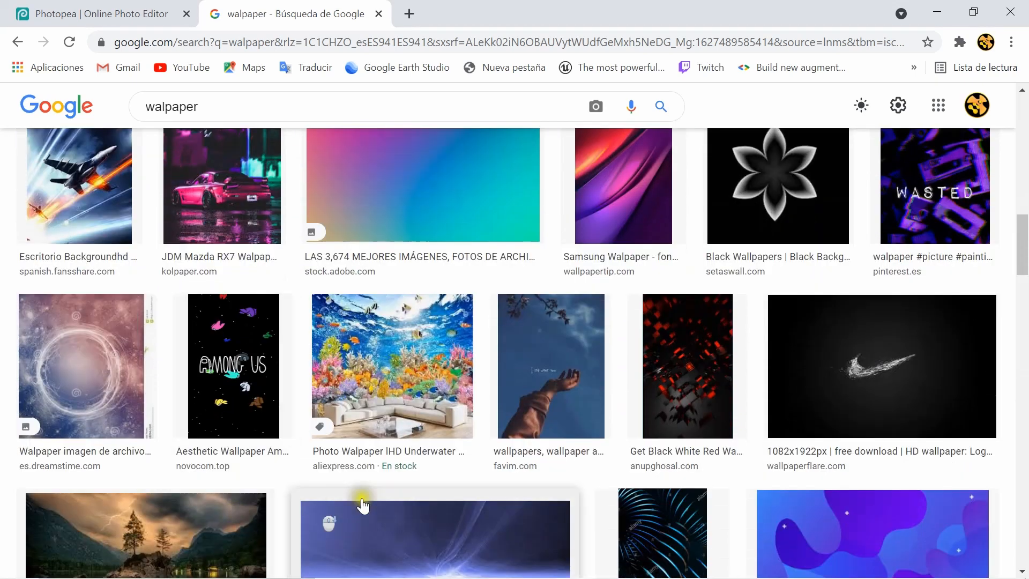
left_click(379, 14)
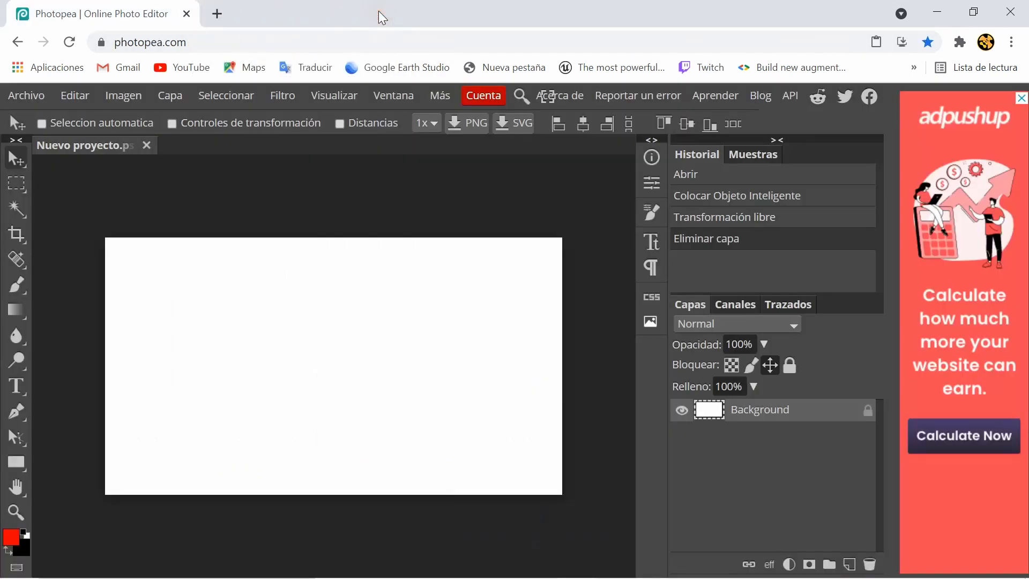
Open the FONDO PHOTOPEA background image from the computer's photo folder as a separate document
left_click(14, 103)
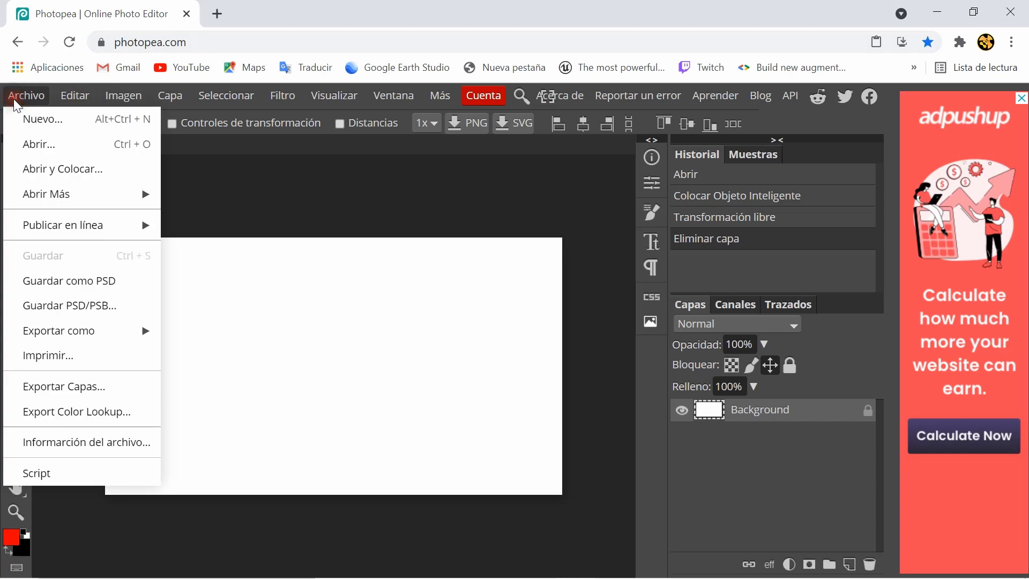
left_click(27, 146)
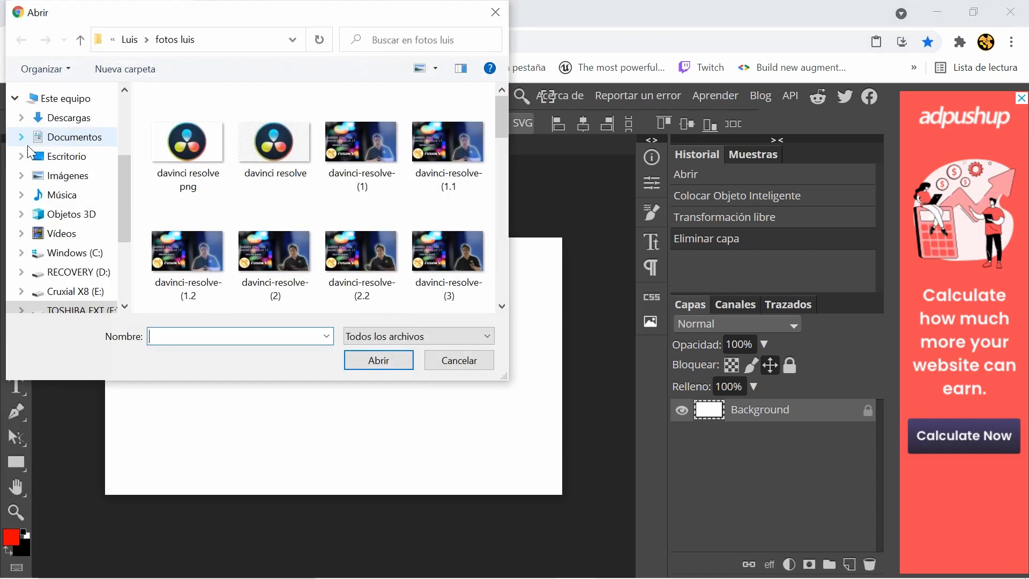
scroll(327, 167, "down", 5)
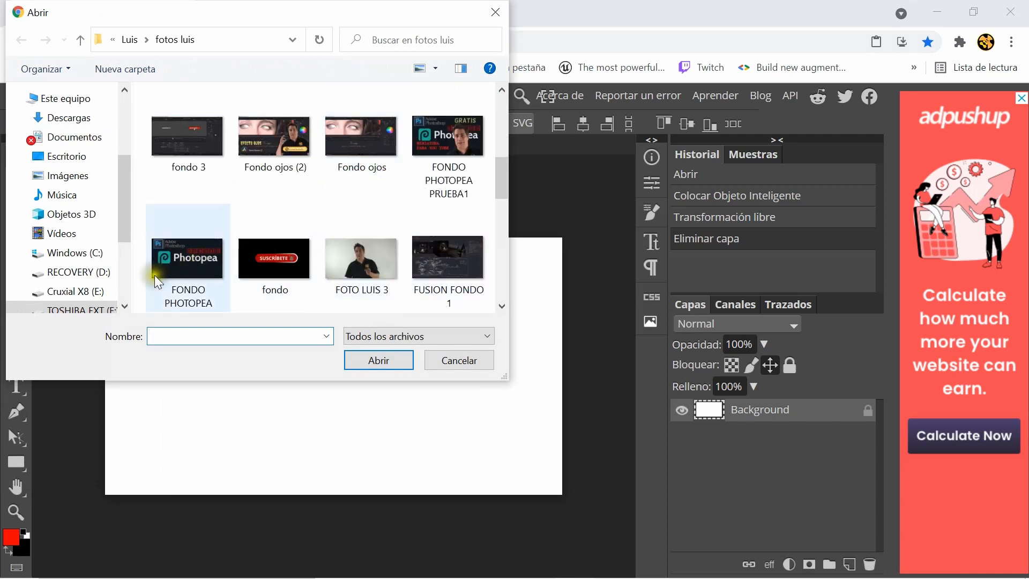
left_click(173, 265)
left_click(386, 360)
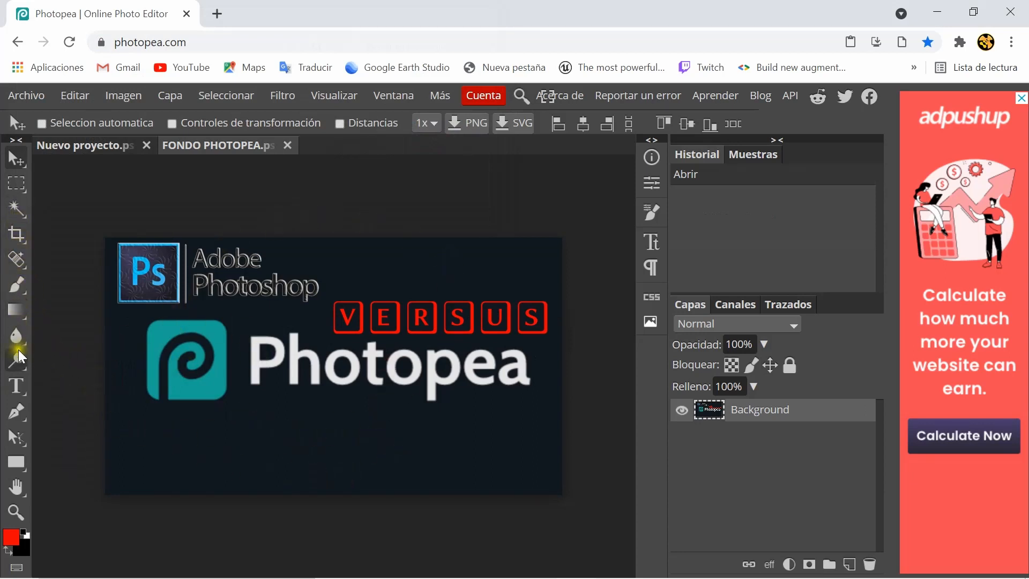
Draw a horizontal text box below the Photopea logo and set its text colour to red b42929
left_click(19, 391)
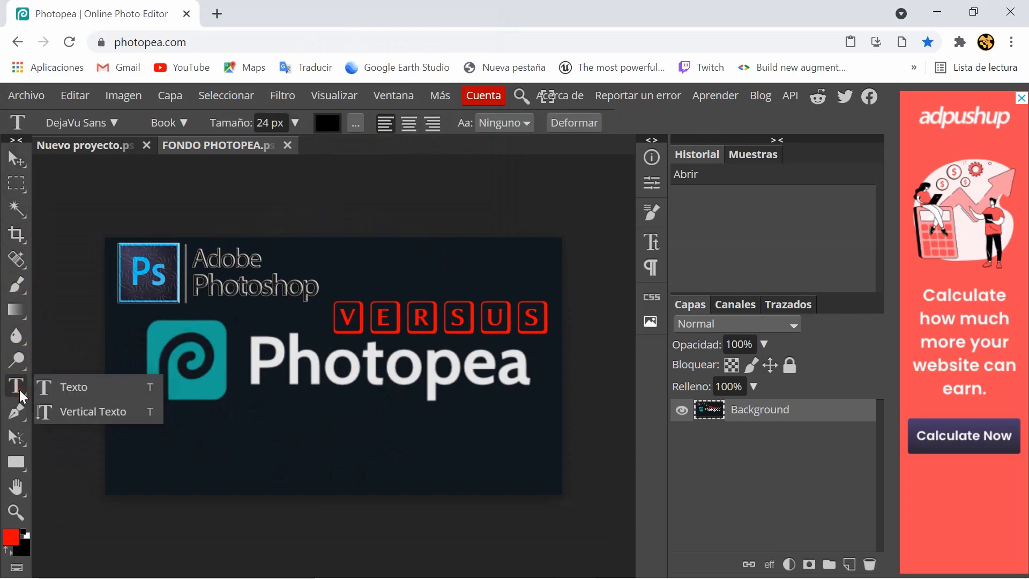
left_click(101, 390)
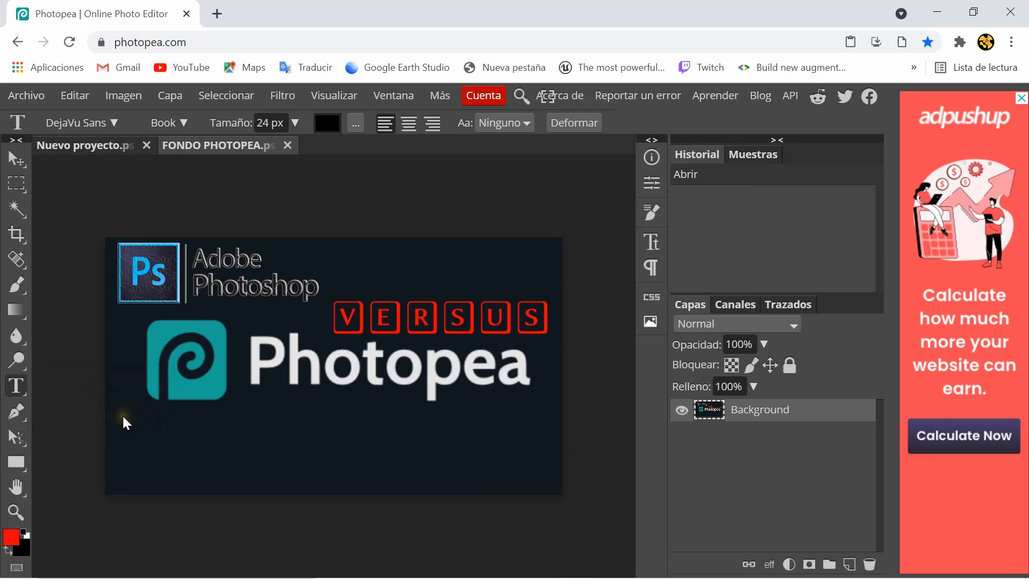
left_click_drag(123, 413, 346, 475)
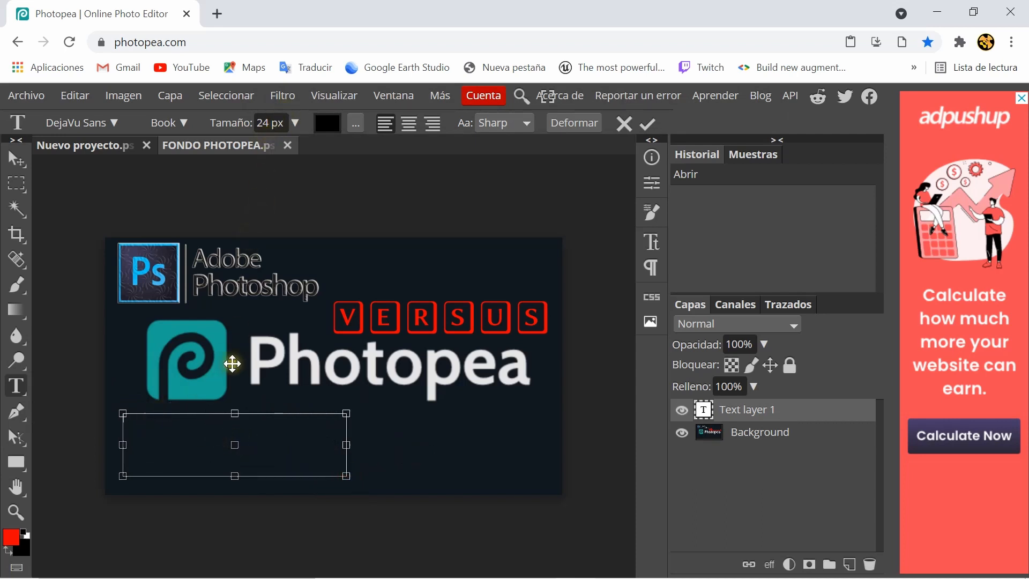
left_click(142, 428)
left_click(327, 123)
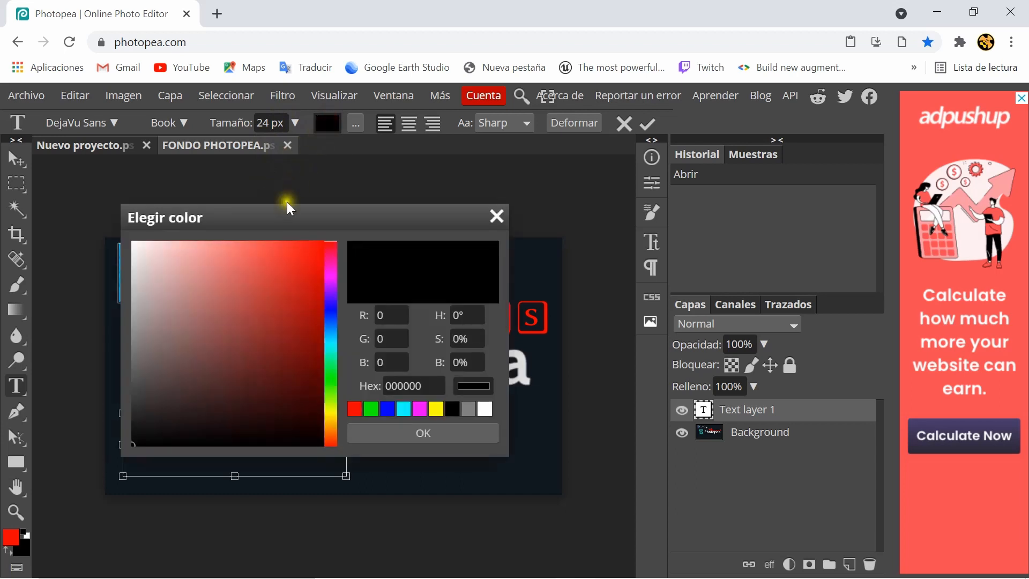
left_click(279, 301)
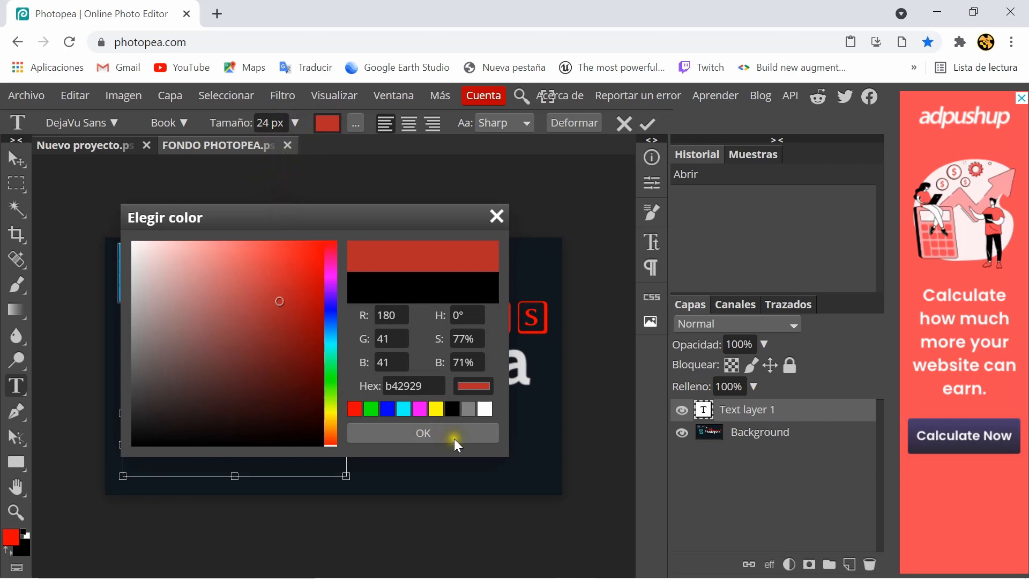
left_click(423, 433)
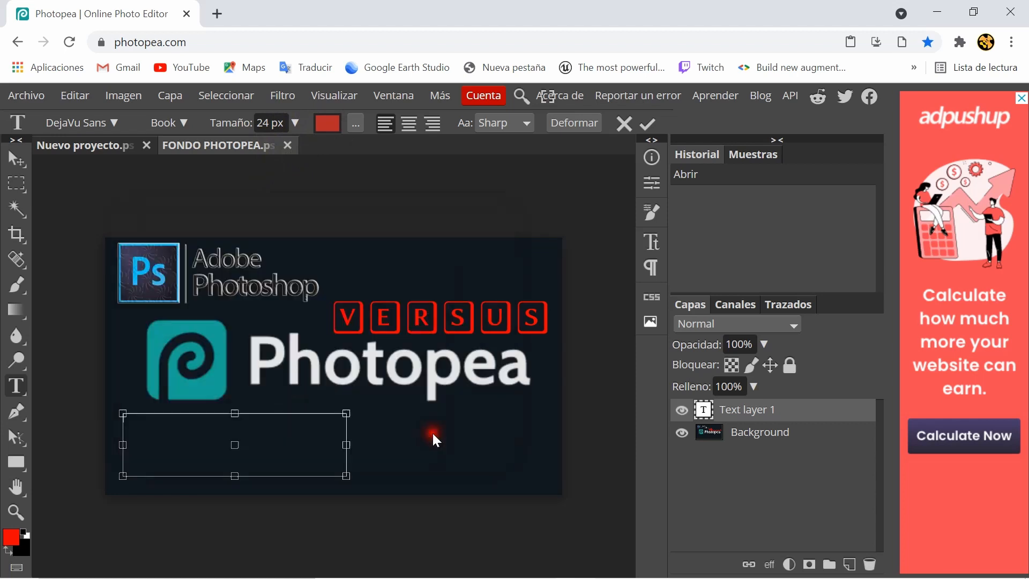
left_click(149, 430)
type("ATURAS")
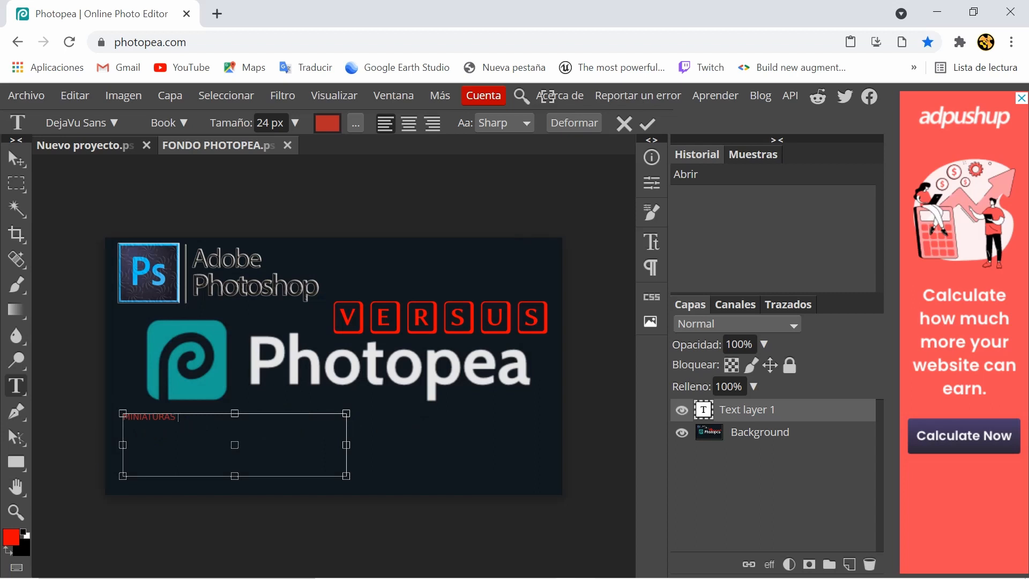
type("PA")
key("BackSpace")
key("BackSpace")
key("BackSpace")
key("BackSpace")
key("BackSpace")
key("BackSpace")
key("BackSpace")
key("BackSpace")
key("BackSpace")
key("BackSpace")
key("BackSpace")
key("BackSpace")
key("BackSpace")
Write "COMO HACER MINIATURA PARA YOU TUBE" in the text box below the logo
type("C")
type("OMO HA")
type("CER")
type(" MIN")
type("IATURA")
type(" PA")
type("RA")
type(" YOUTU")
type("BR")
key("BackSpace")
key("BackSpace")
key("BackSpace")
key("BackSpace")
key("BackSpace")
key("BackSpace")
type("YOU TUBE")
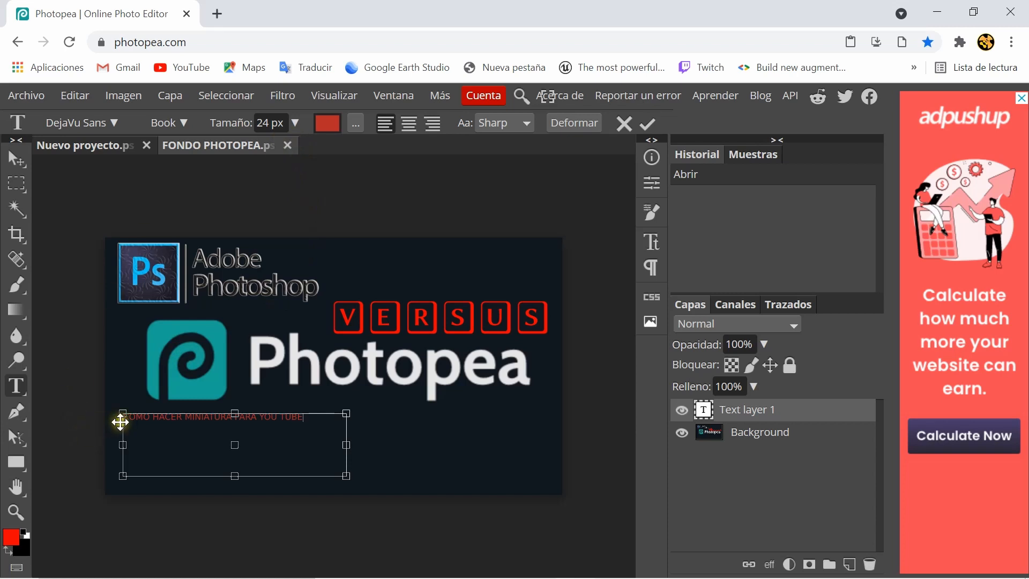
Select the whole caption text and enlarge its font size to 48 px
left_click_drag(121, 418, 340, 428)
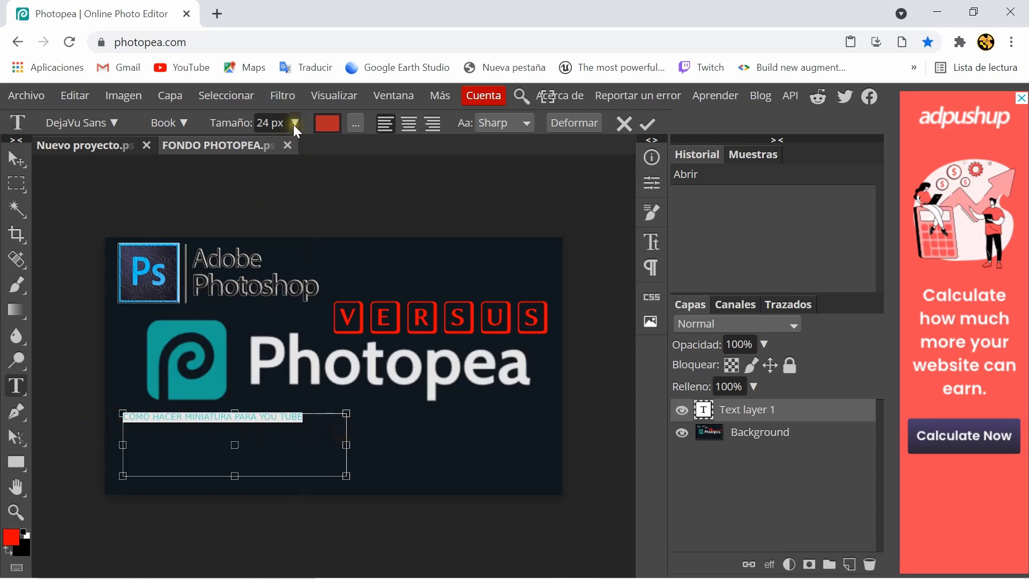
left_click_drag(294, 124, 268, 144)
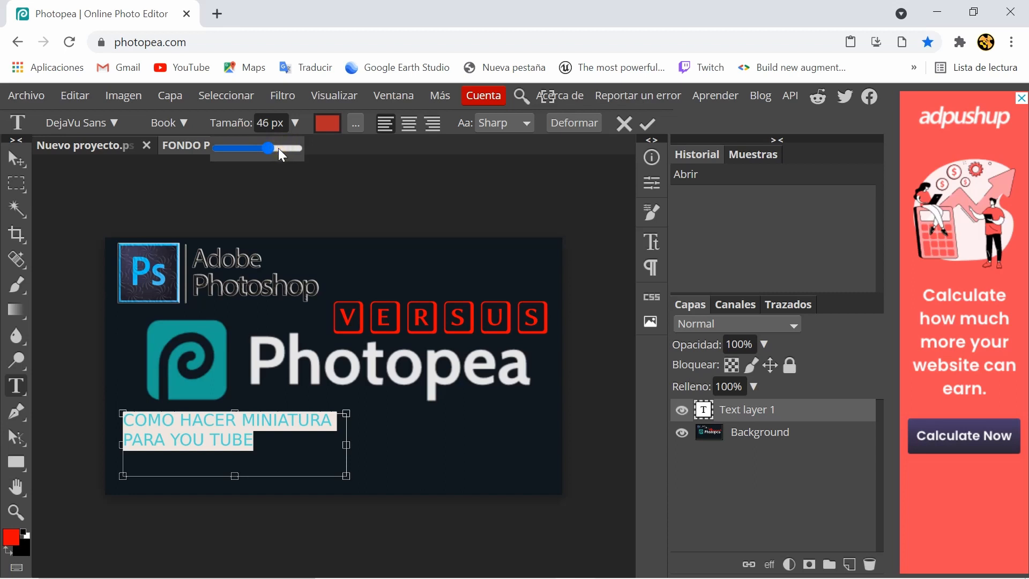
left_click(283, 149)
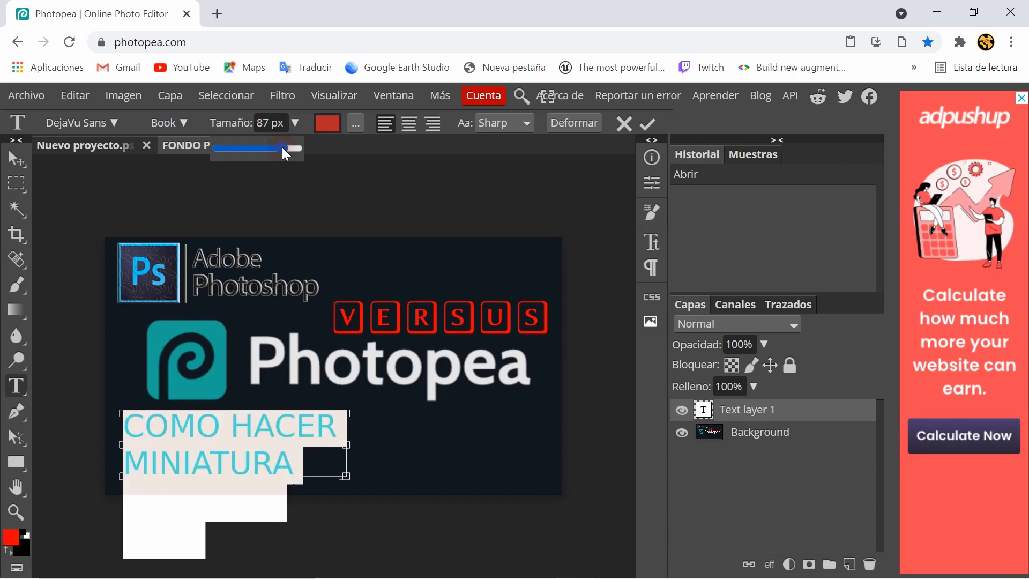
left_click(269, 148)
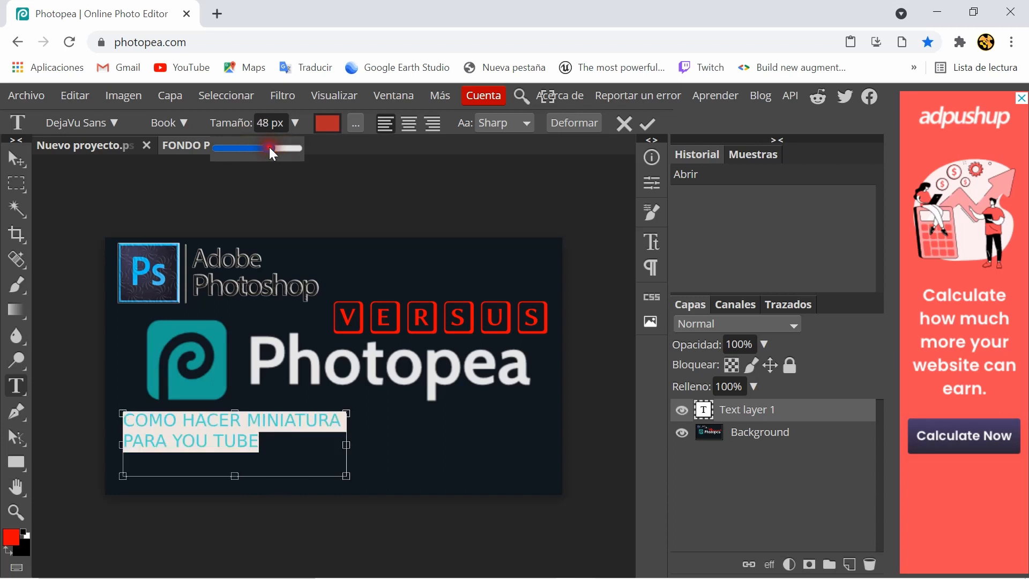
Try a font size of 60 px on the selected caption text and settle on 50 px
double_click(275, 122)
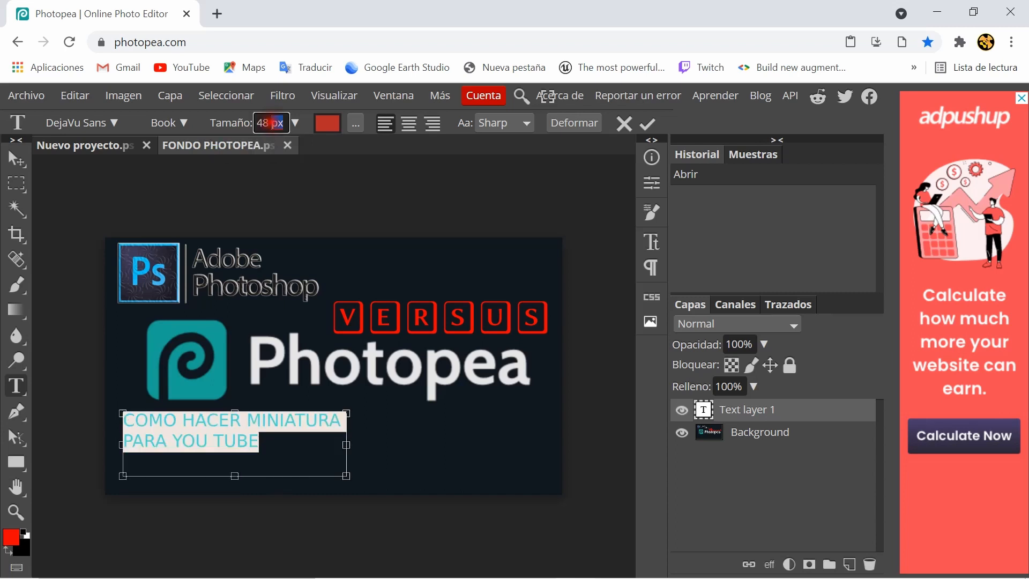
key("BackSpace")
key("BackSpace")
key("BackSpace")
key("BackSpace")
type("60")
key("Return")
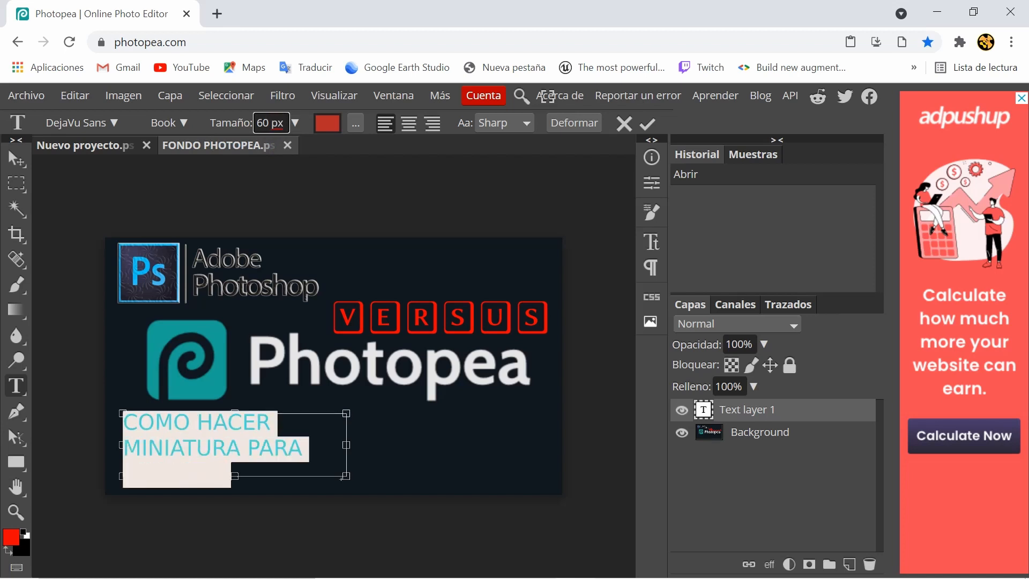
key("BackSpace")
type("5")
key("Return")
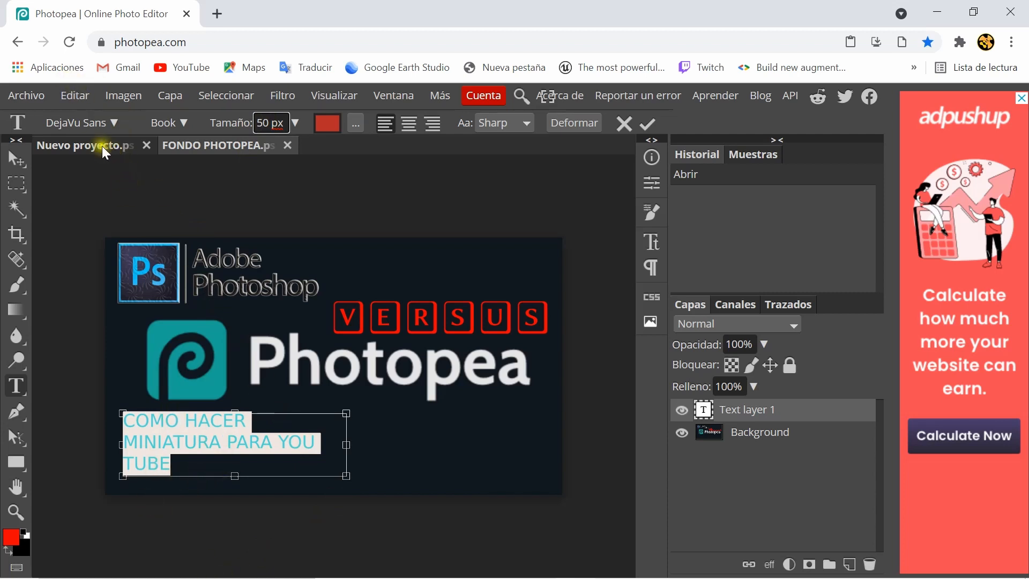
Check the fonts offered for the caption, keep the current one, and finish the text by selecting the Background layer
left_click(117, 122)
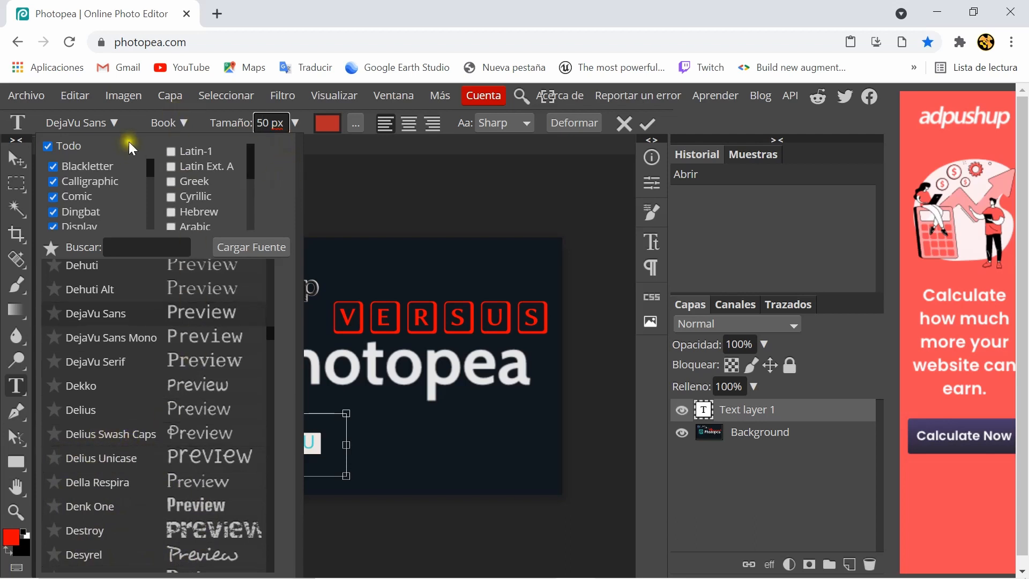
left_click(372, 205)
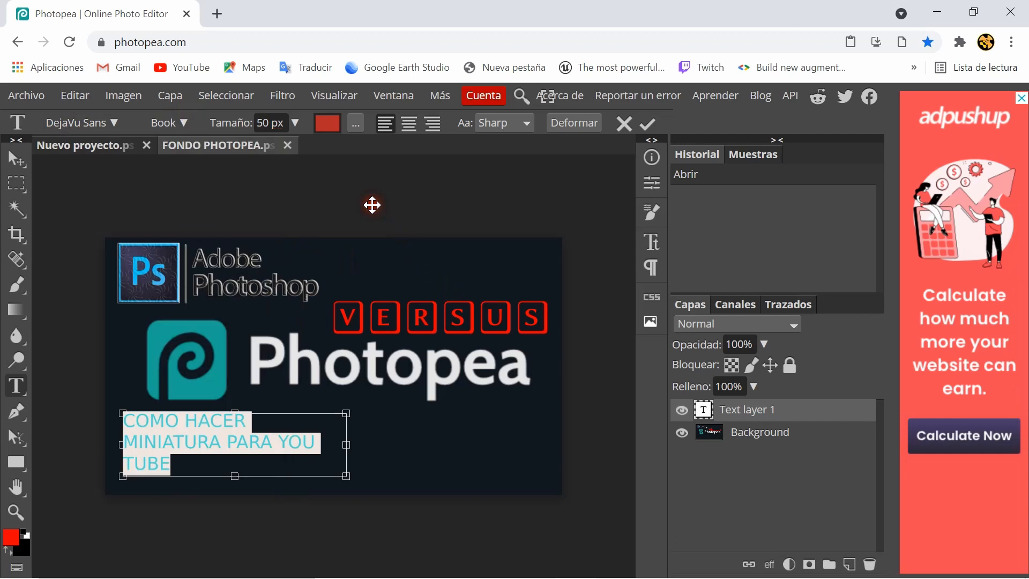
left_click(776, 433)
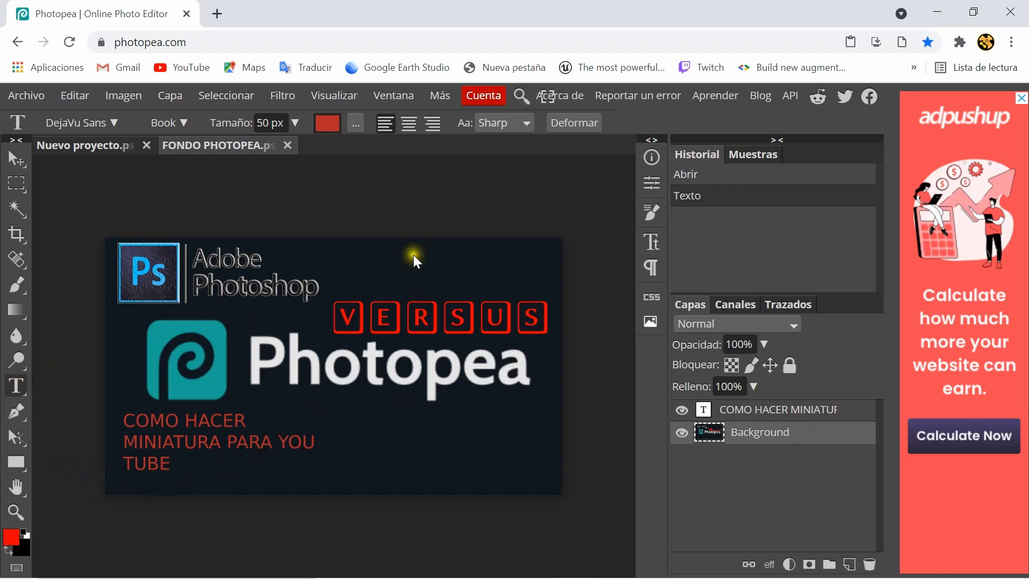
Add a text box above the VERSUS lettering and write "GRATIS" in it
left_click_drag(352, 253, 544, 296)
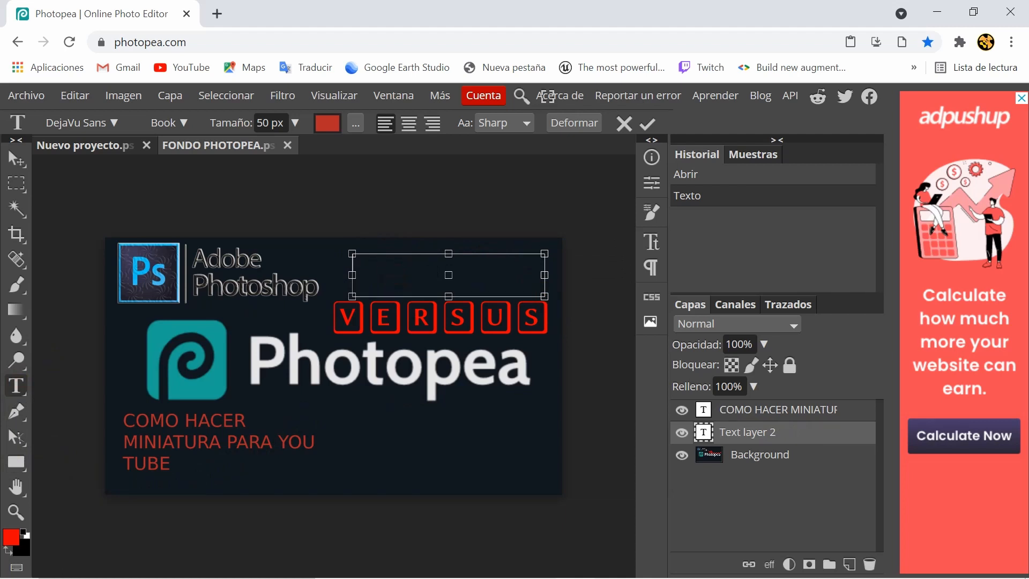
type("GRATIS")
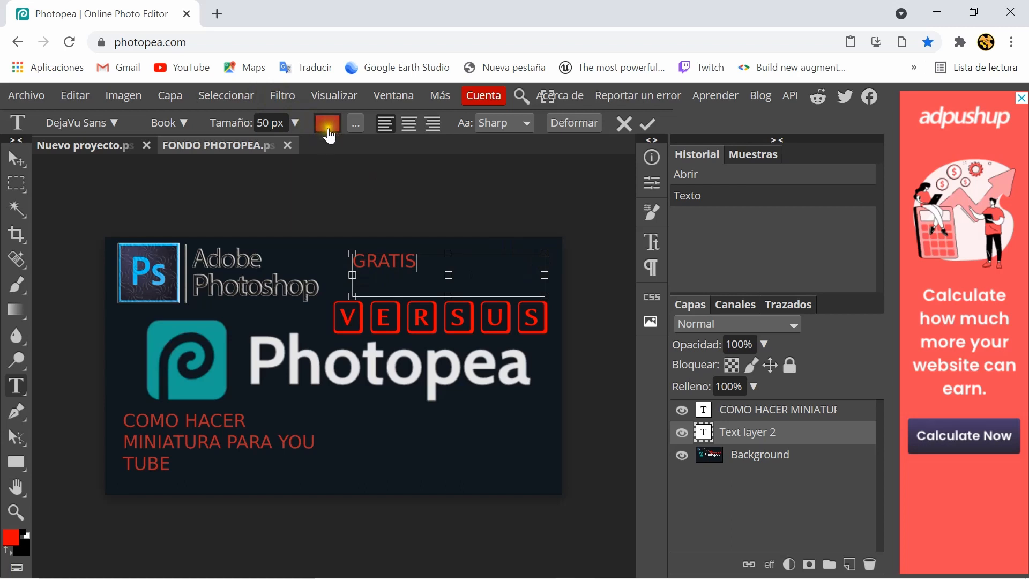
Try to change the colour of the GRATIS text to yellow ffff00
left_click(328, 129)
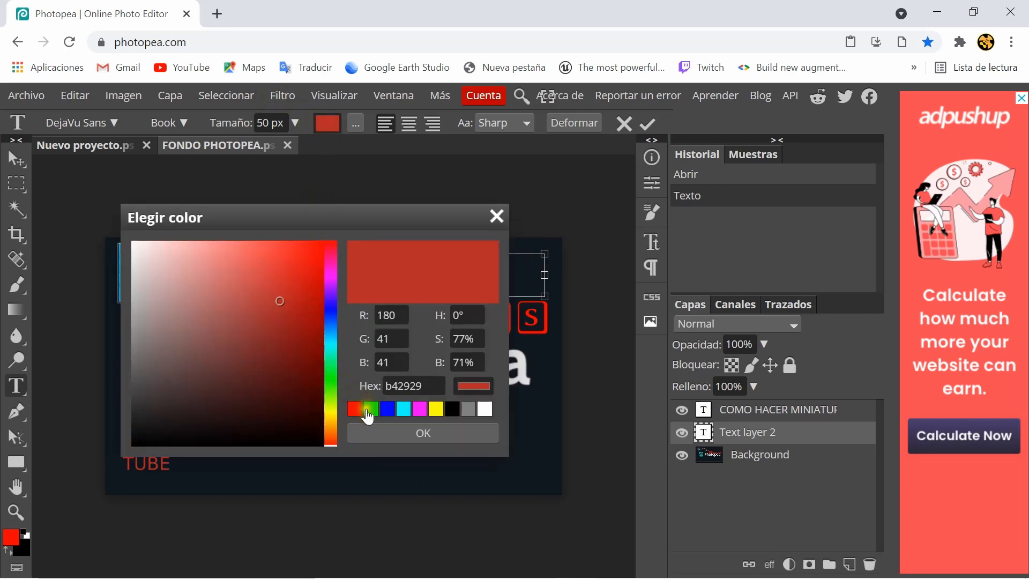
left_click(434, 411)
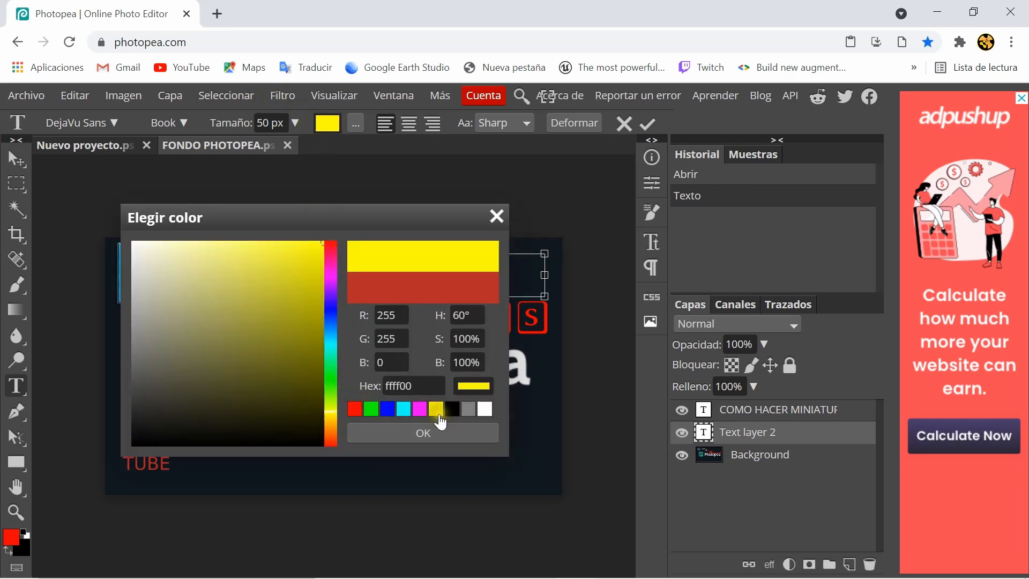
left_click(431, 433)
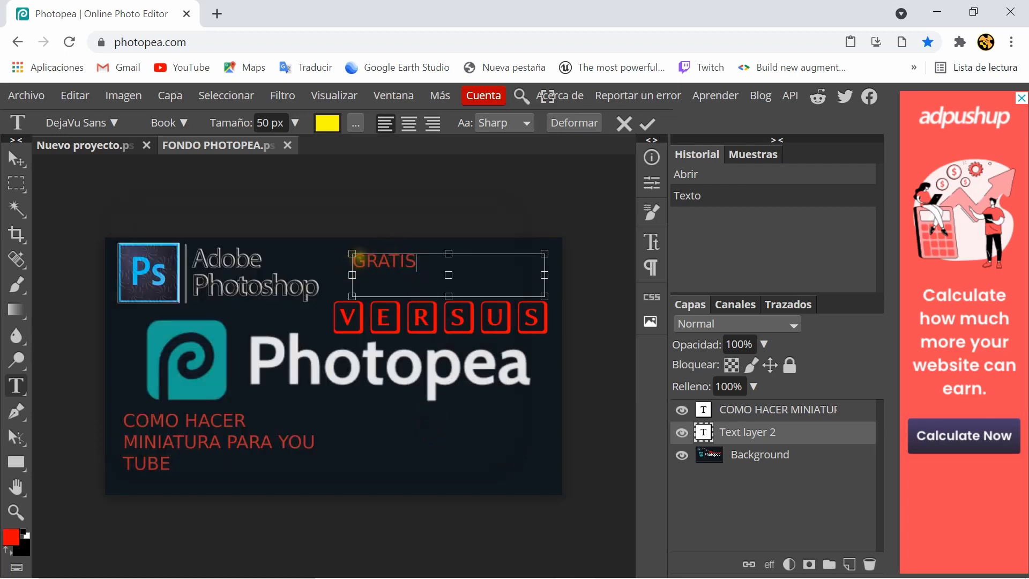
Select the word GRATIS, recolour it dark yellow afaf30, and finish the text by selecting the Background layer
left_click_drag(353, 260, 428, 260)
left_click(327, 124)
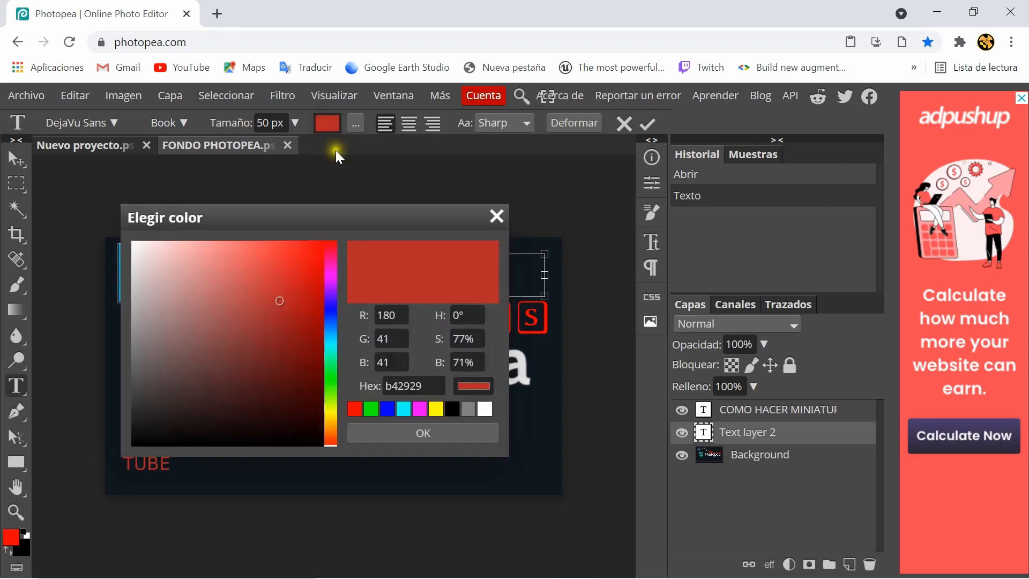
left_click(436, 410)
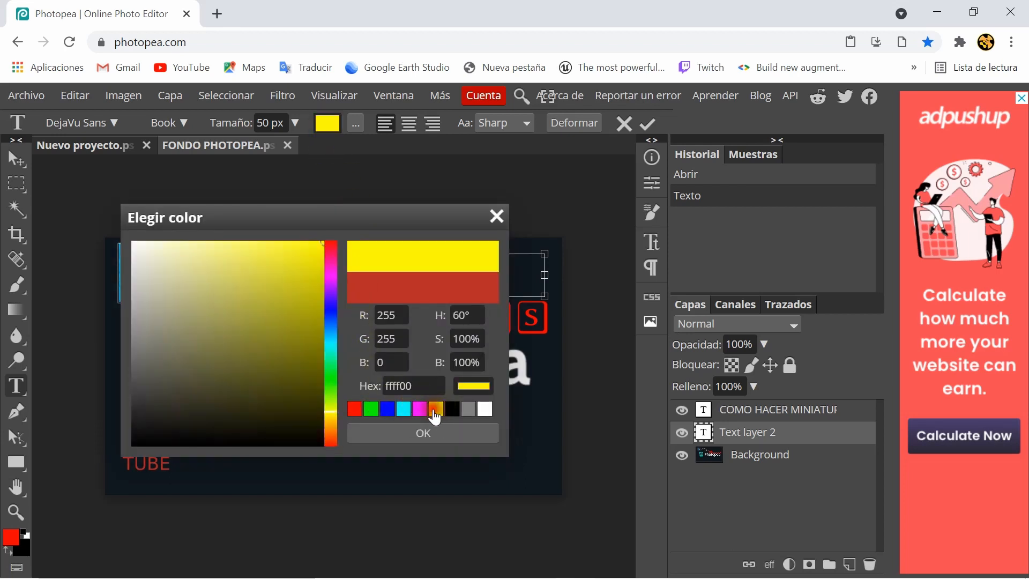
left_click(285, 333)
left_click_drag(284, 333, 271, 305)
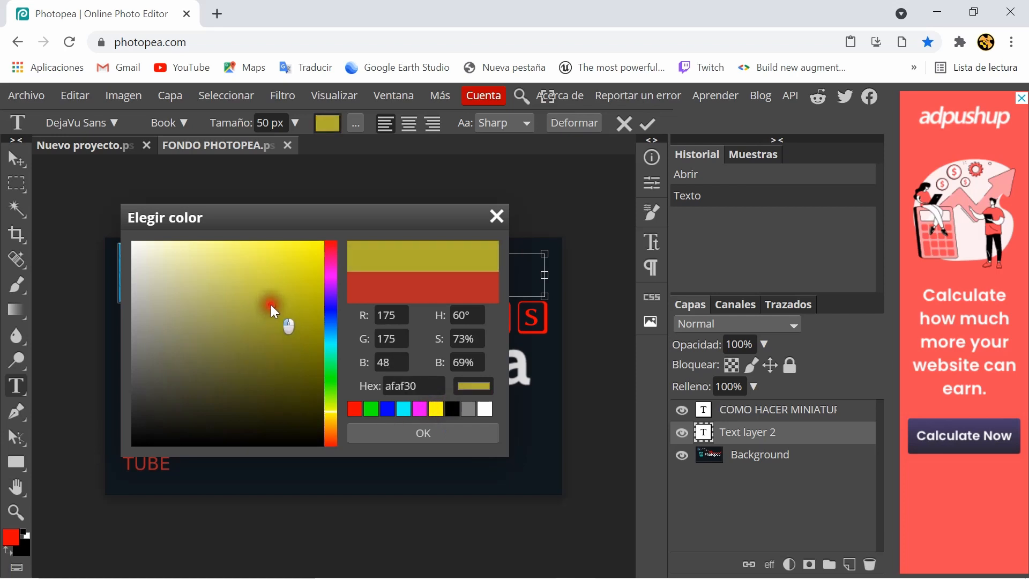
left_click(421, 433)
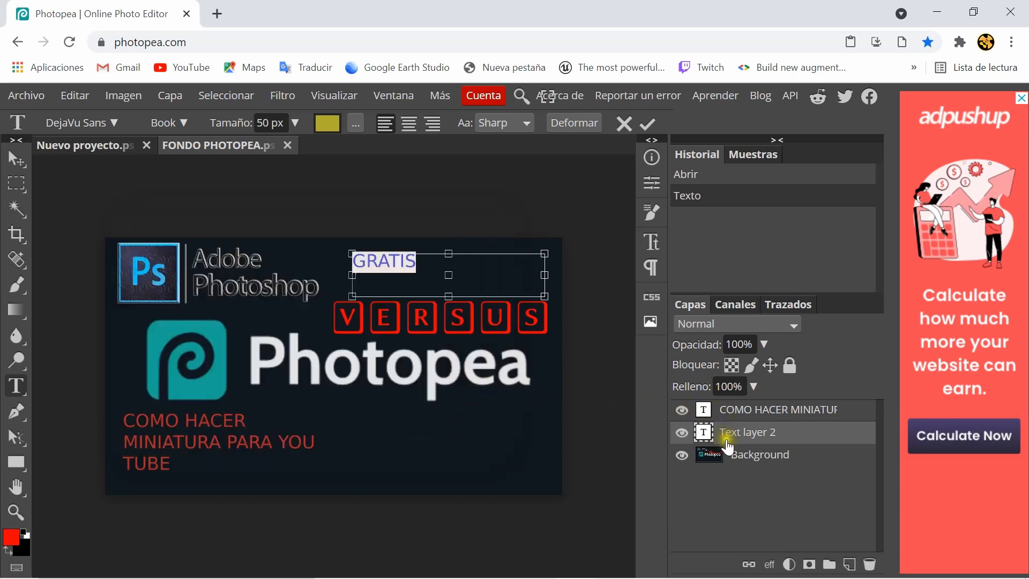
left_click(737, 464)
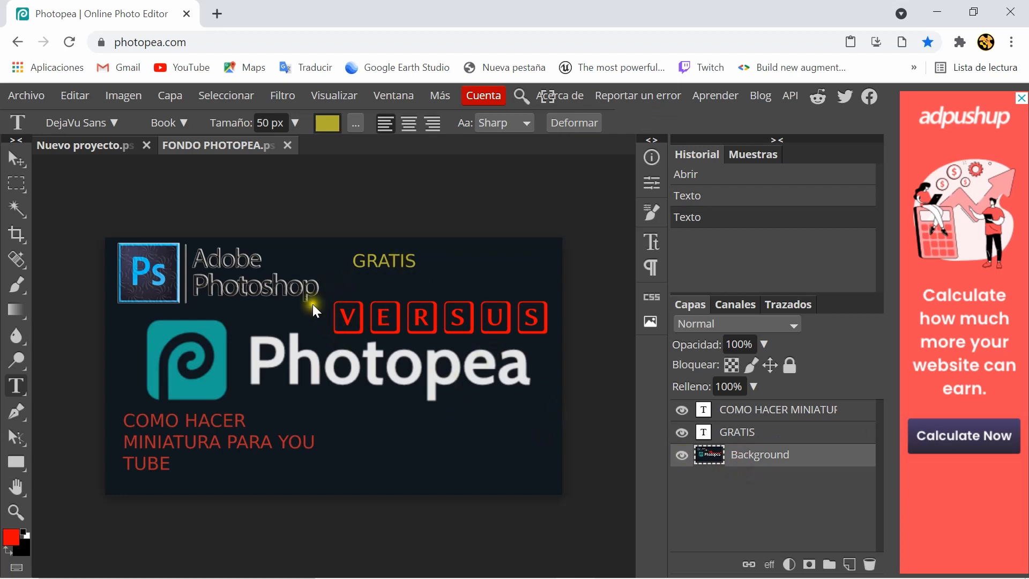
Change the font of the GRATIS text layer to Destroy
left_click(735, 435)
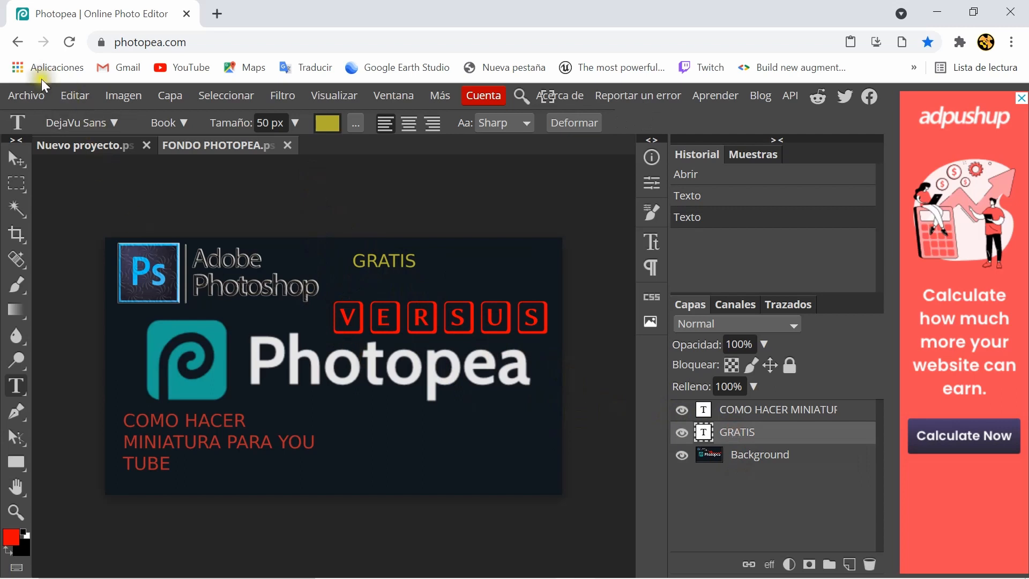
left_click(110, 116)
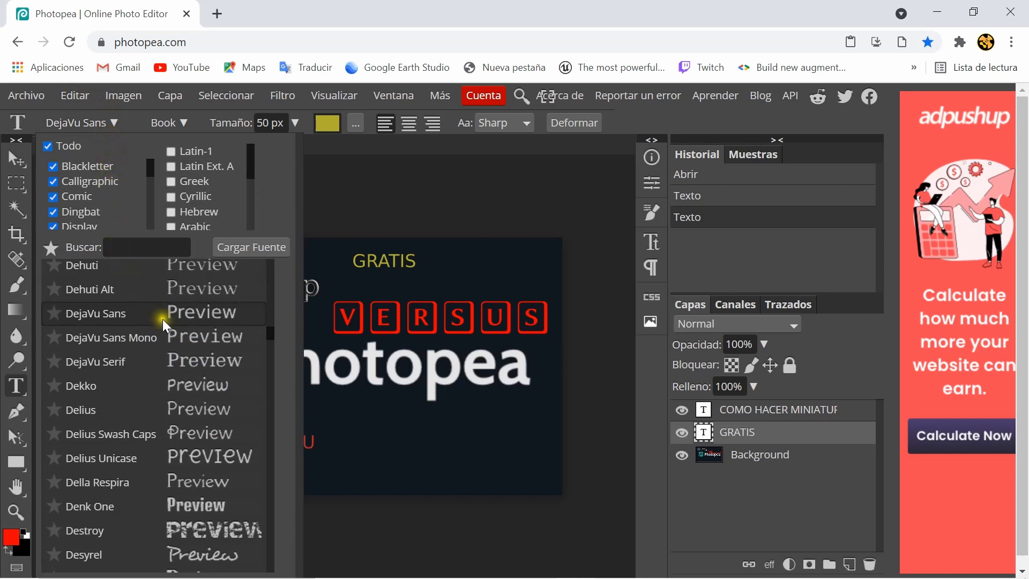
scroll(117, 379, "down", 3)
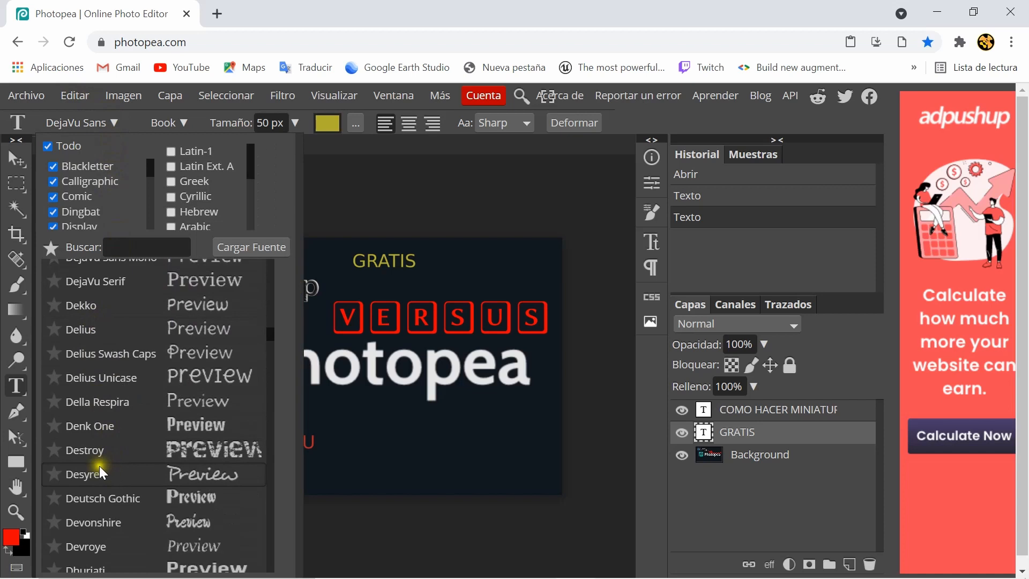
left_click(208, 451)
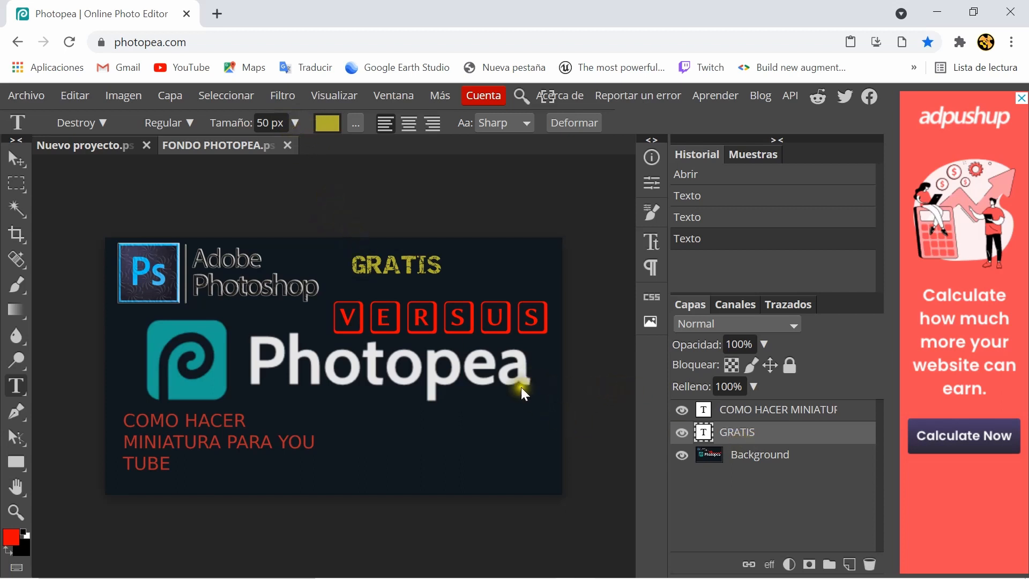
Enlarge the GRATIS text to 96 px
left_click(295, 126)
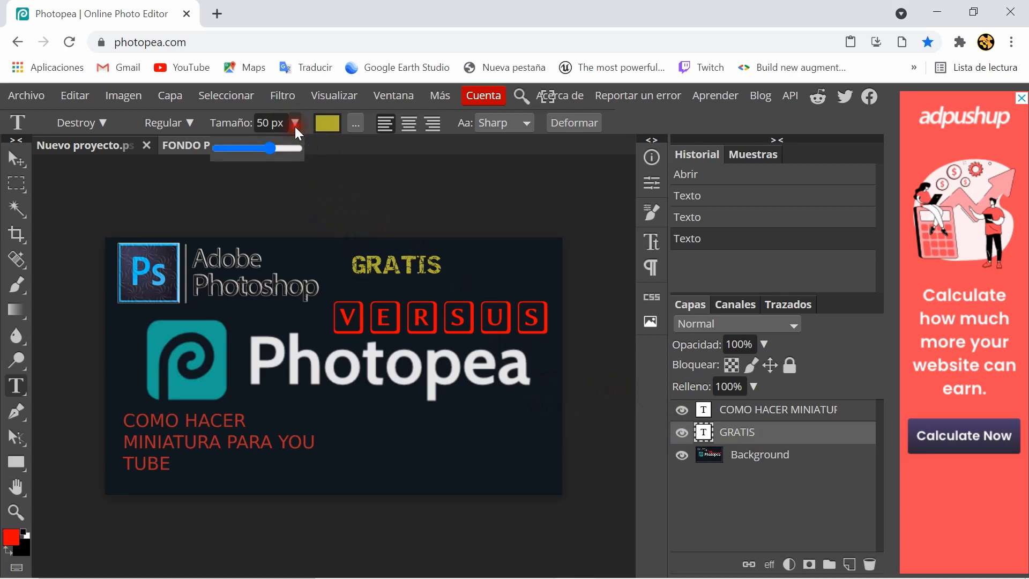
left_click_drag(275, 148, 278, 146)
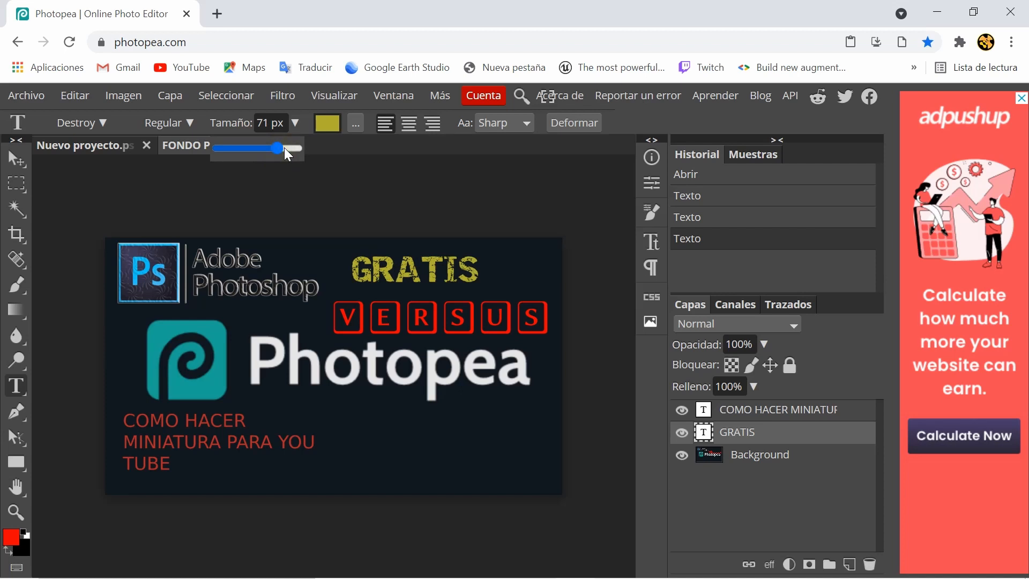
left_click(284, 149)
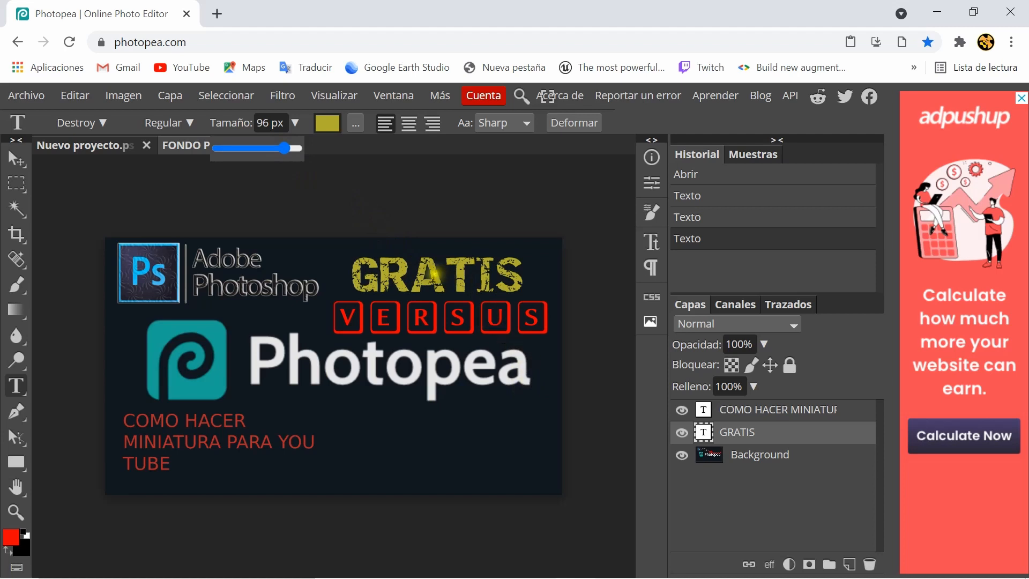
Open the blending options of the GRATIS layer and enable Bisel y relieve, leaving its Contorno sub-option off
right_click(741, 443)
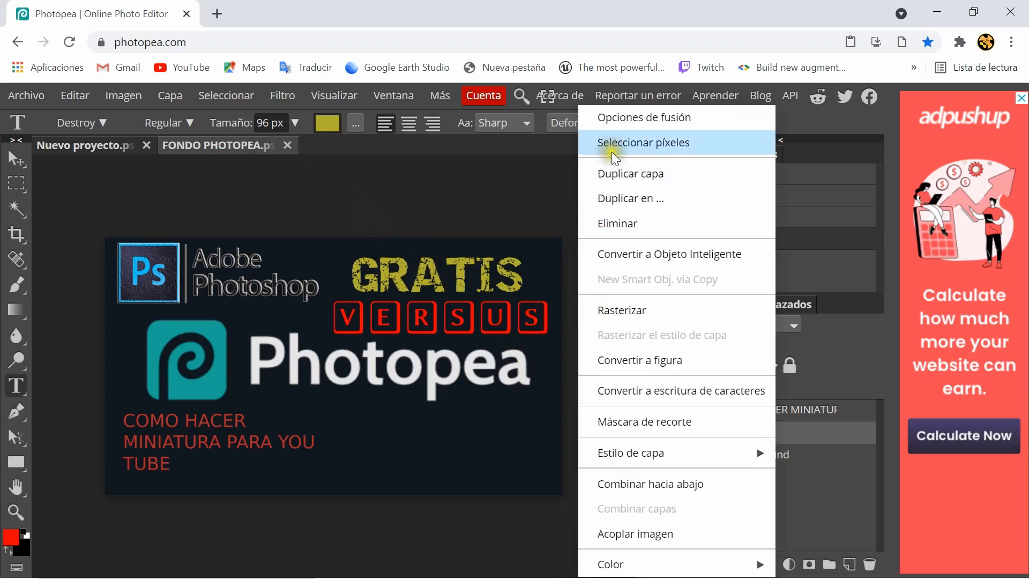
left_click(609, 126)
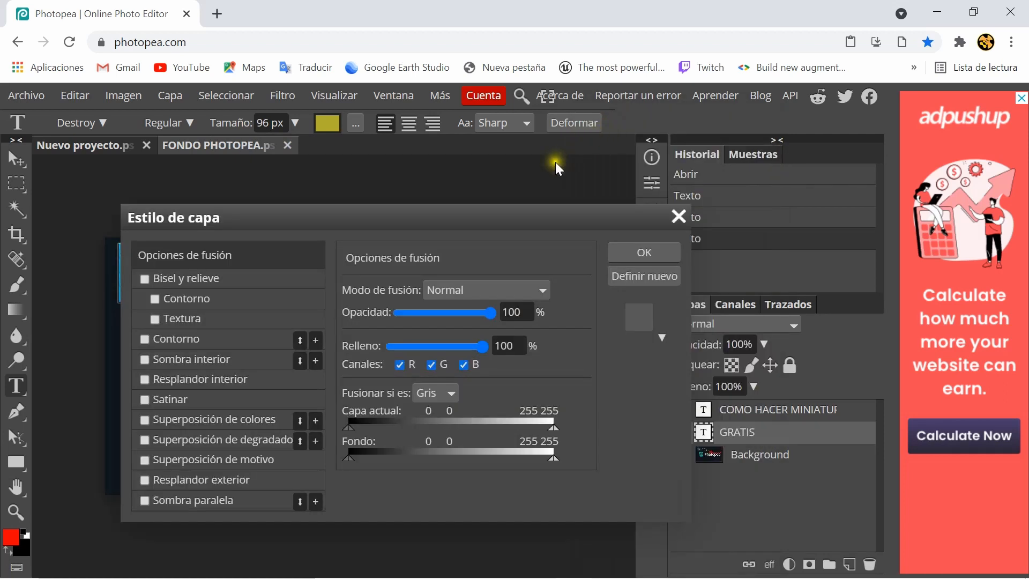
left_click_drag(495, 212, 941, 159)
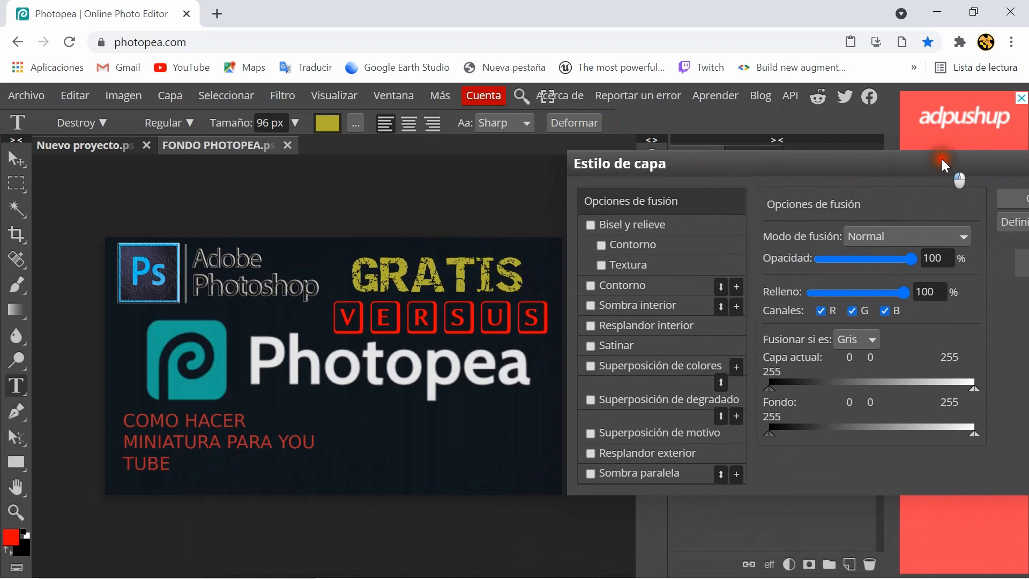
left_click(590, 224)
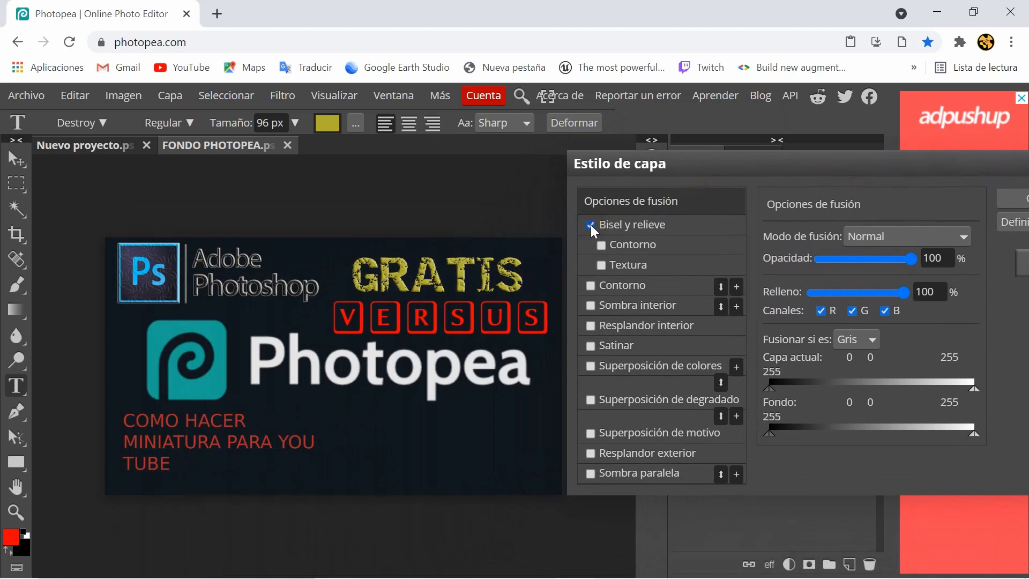
left_click(599, 247)
left_click(600, 247)
Add Sombra interior and Resplandor exterior to the GRATIS layer, leave Resplandor interior off, and apply the layer style
left_click(589, 306)
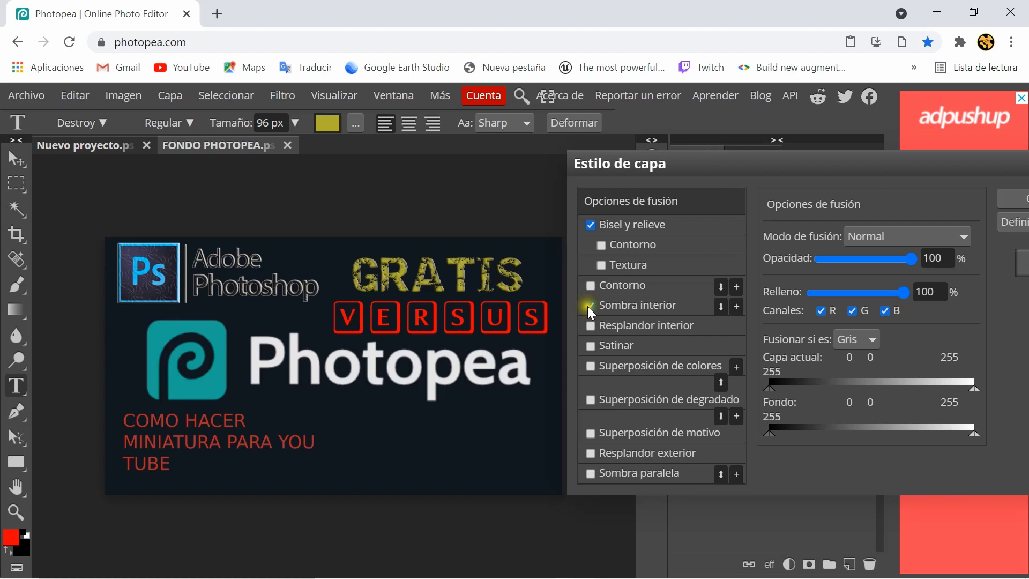
left_click(590, 326)
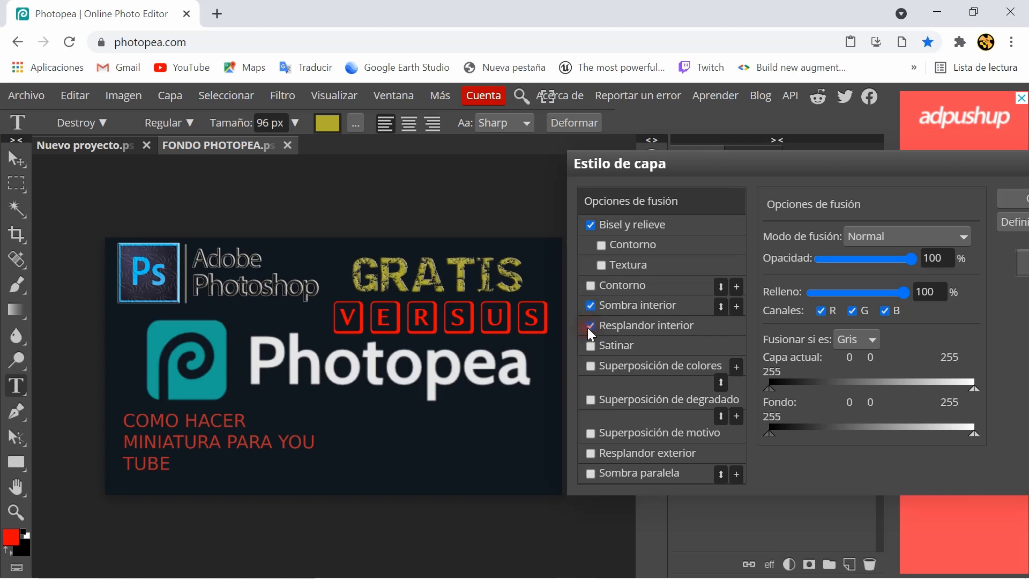
left_click(590, 328)
left_click(591, 453)
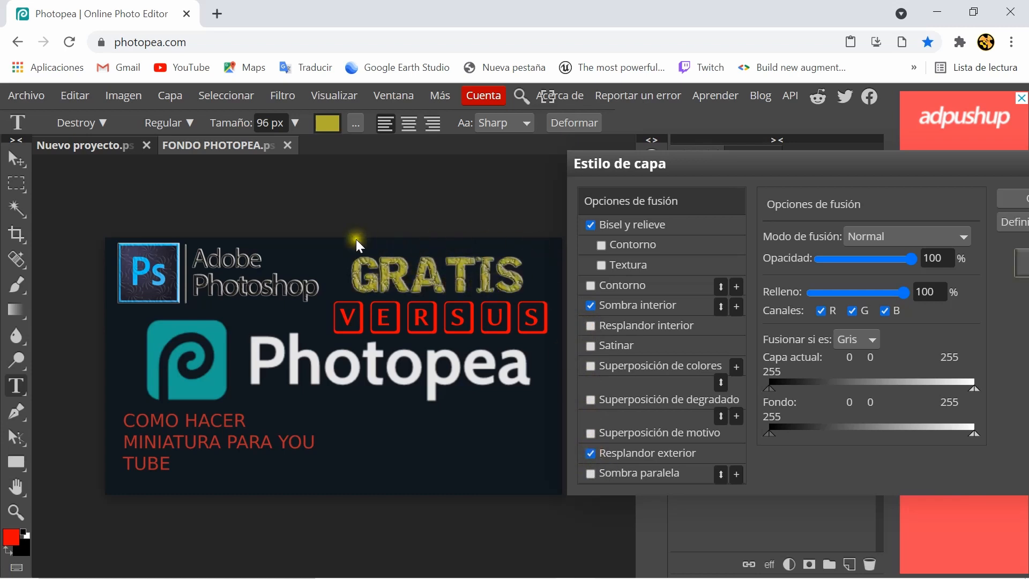
left_click_drag(739, 162, 459, 176)
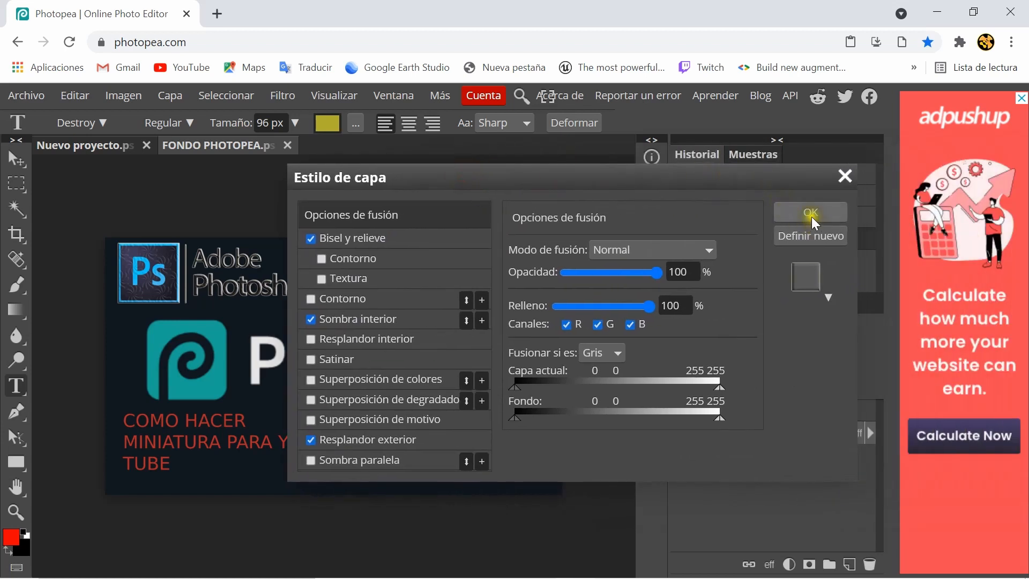
left_click(794, 217)
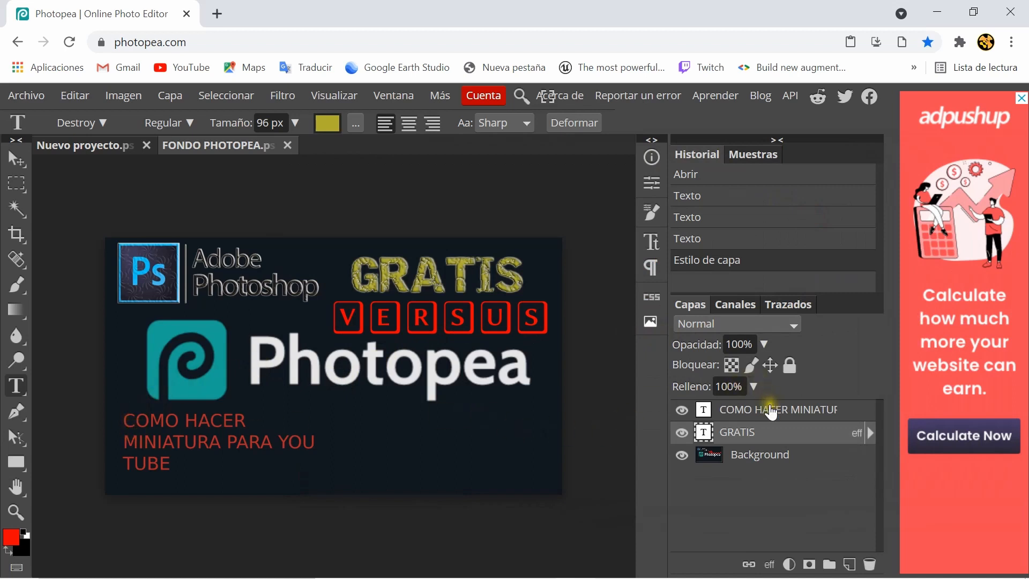
Open the blending options of the COMO HACER MINIATURA caption layer and enable Bisel y relieve without its Contorno sub-option
left_click(768, 409)
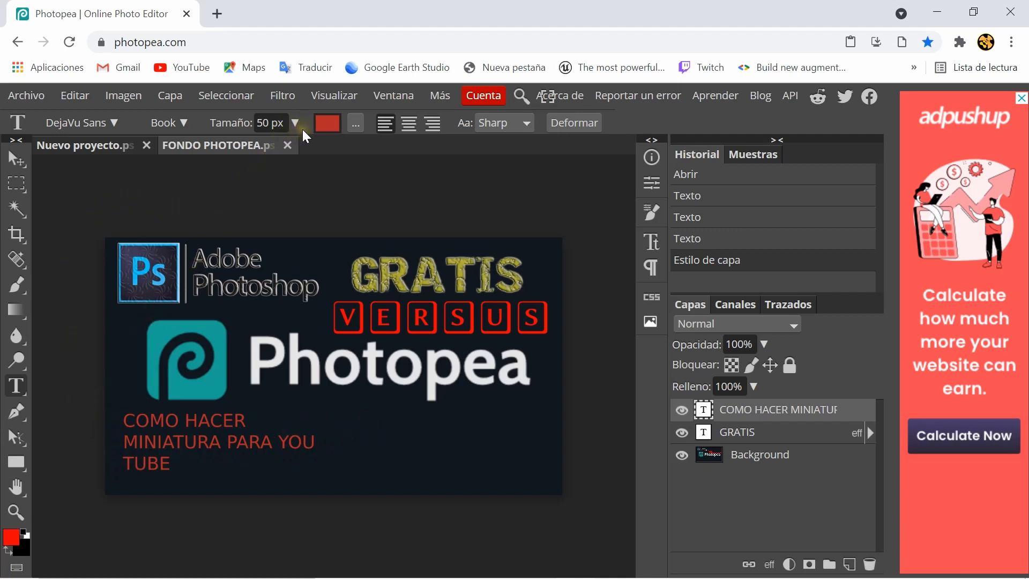
right_click(749, 413)
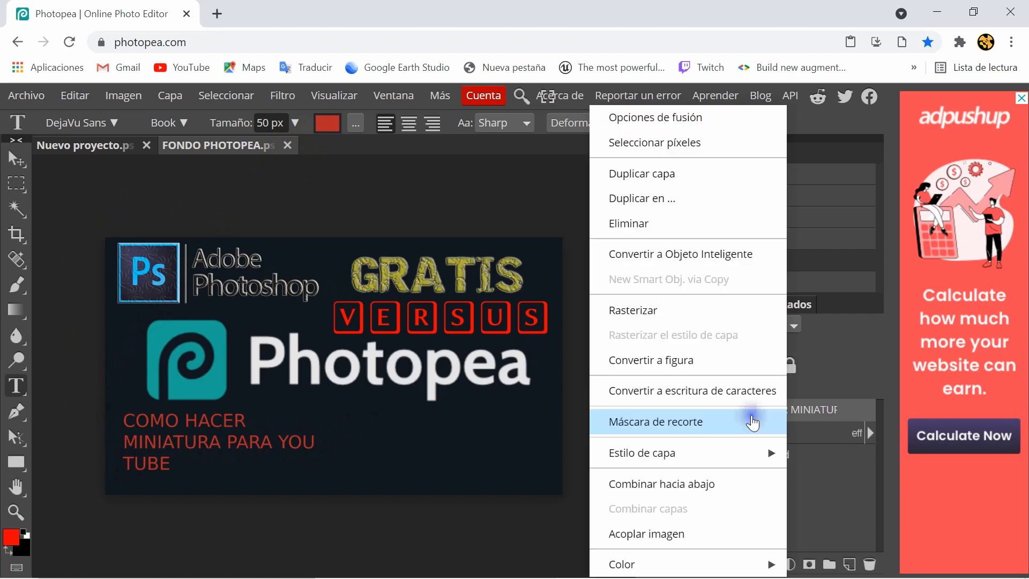
left_click(660, 120)
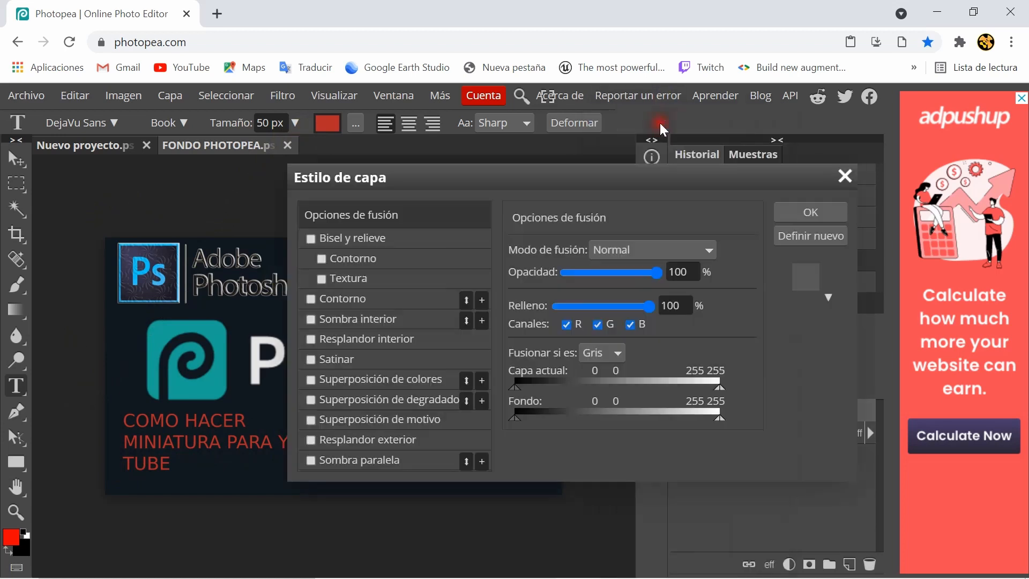
left_click(311, 239)
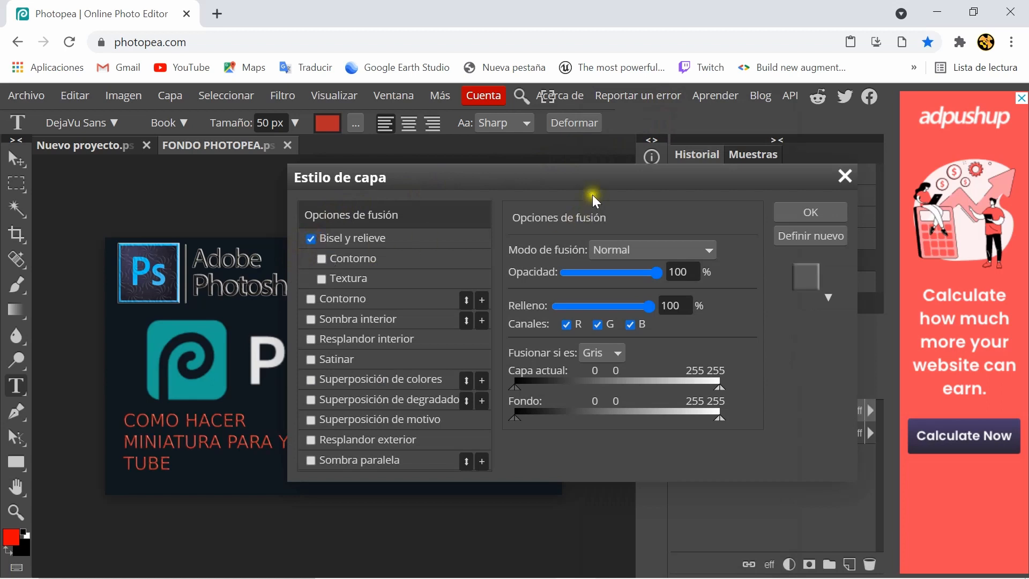
left_click_drag(557, 181, 721, 196)
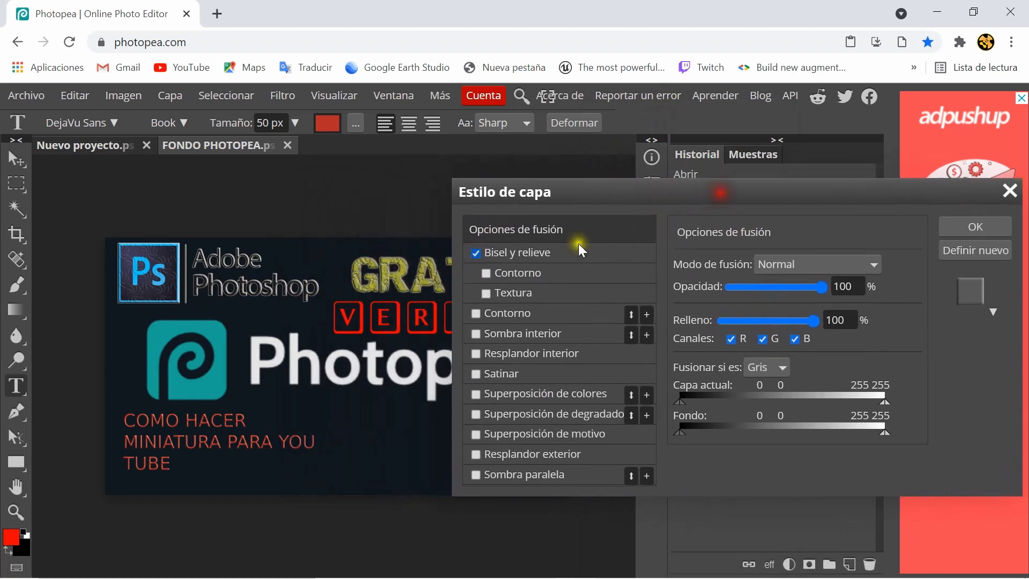
left_click(487, 274)
left_click(487, 274)
Add Textura and a 3 px red outer Contorno to the COMO HACER MINIATURA caption, and apply the layer style
left_click(487, 295)
left_click(475, 314)
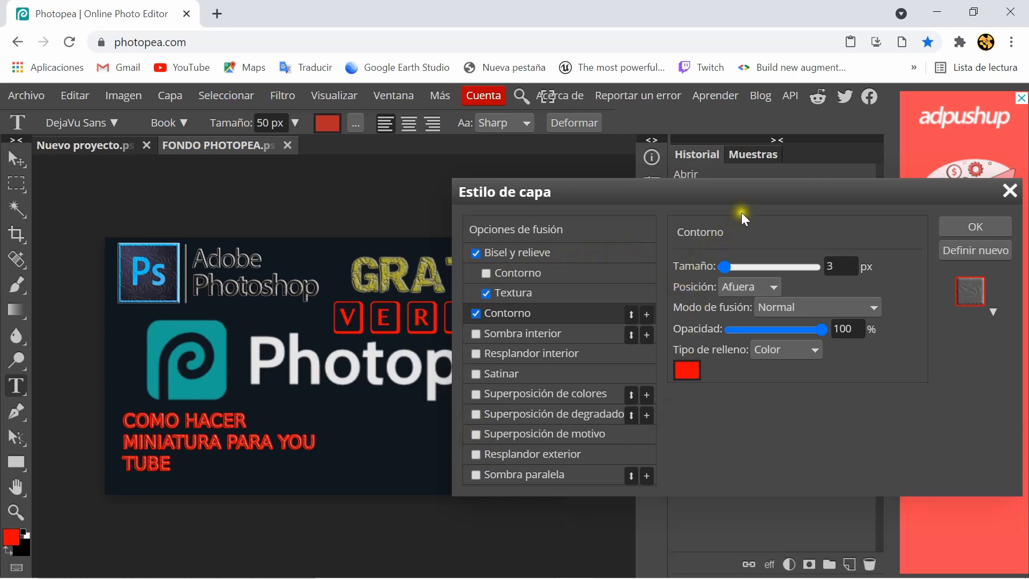
left_click_drag(757, 192, 728, 192)
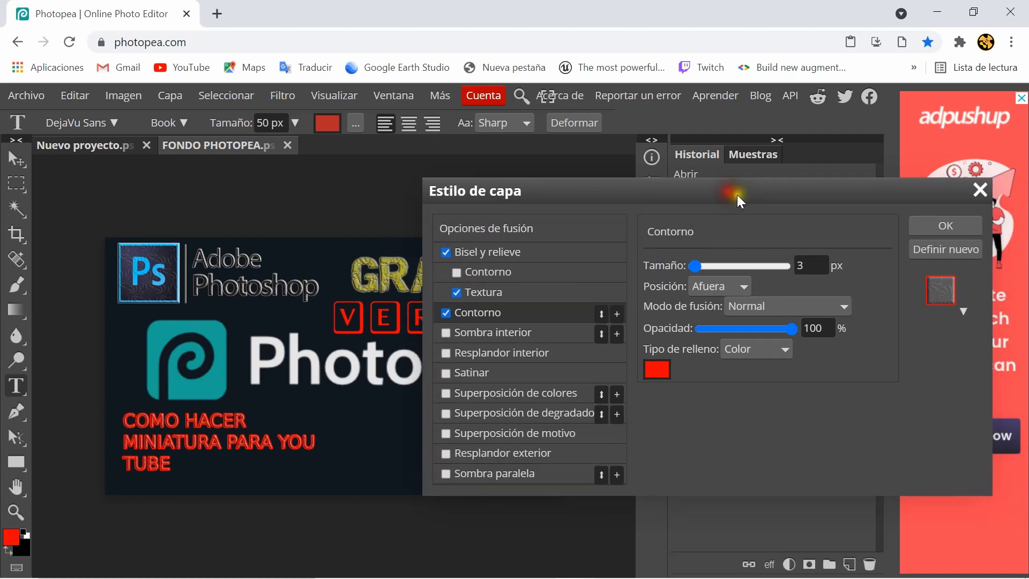
left_click(946, 225)
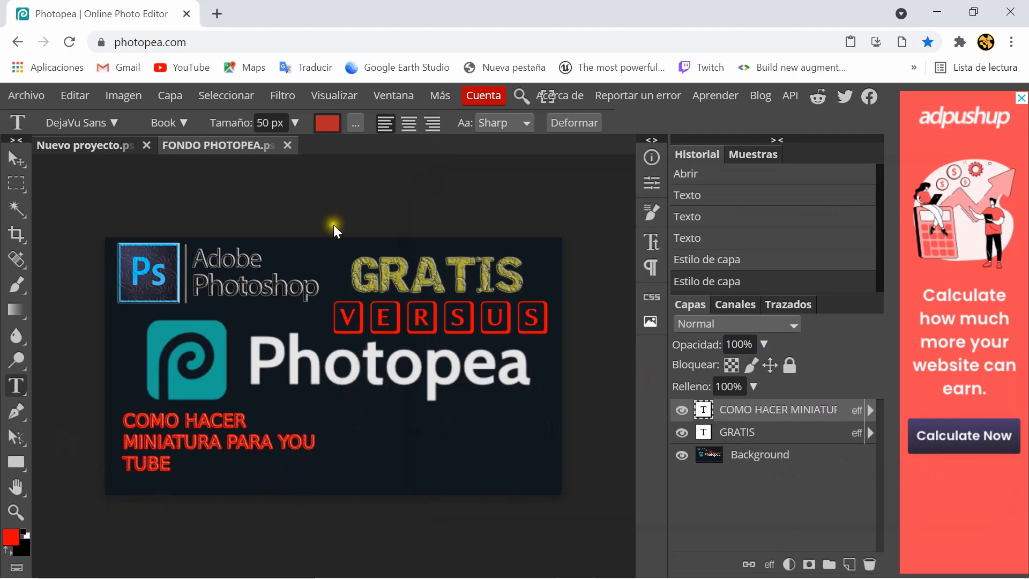
Open the photo "otro tutorial" from the current image folder as a new document
left_click(19, 95)
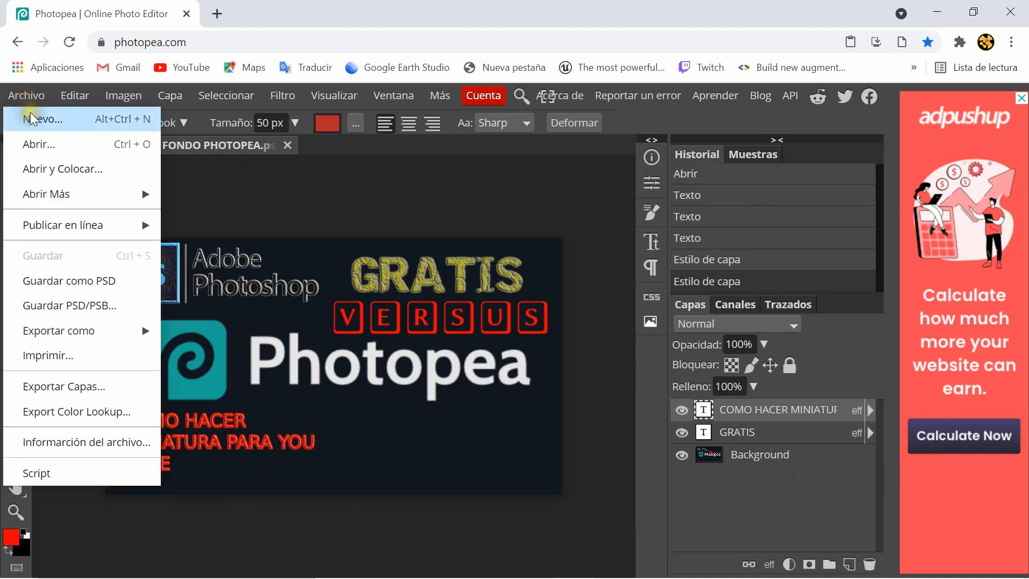
left_click(31, 143)
scroll(295, 226, "down", 10)
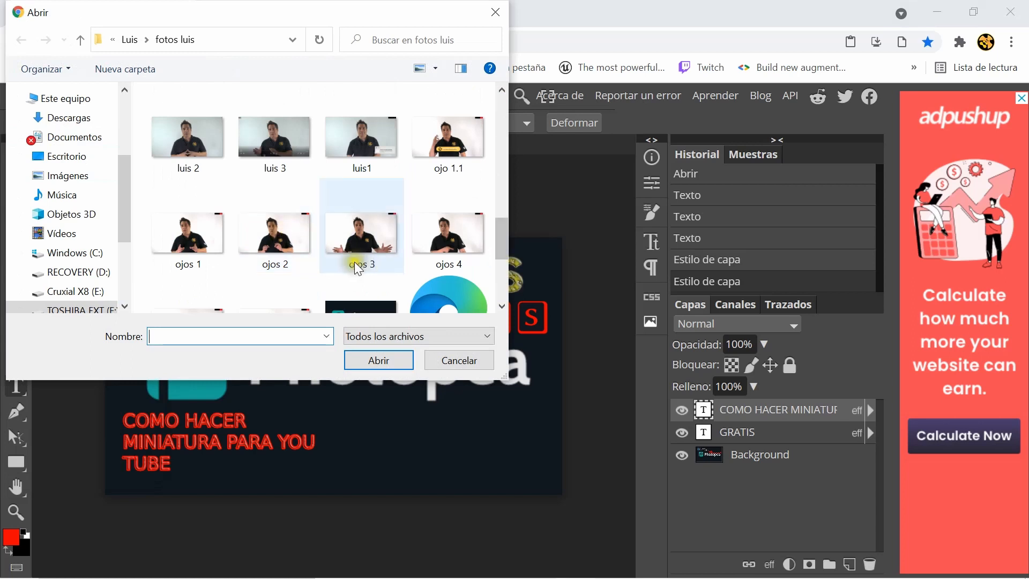
scroll(357, 265, "down", 3)
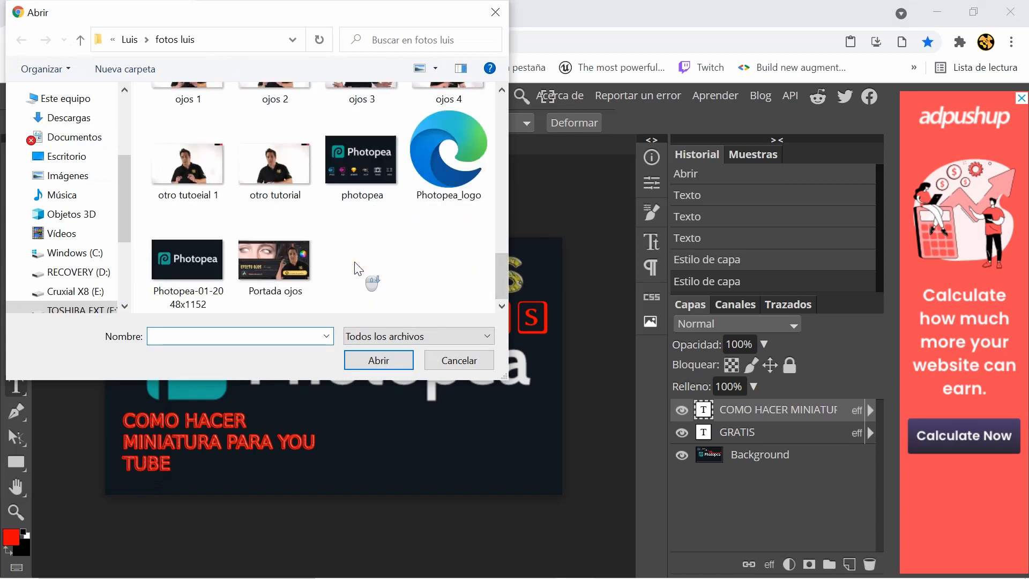
left_click(265, 160)
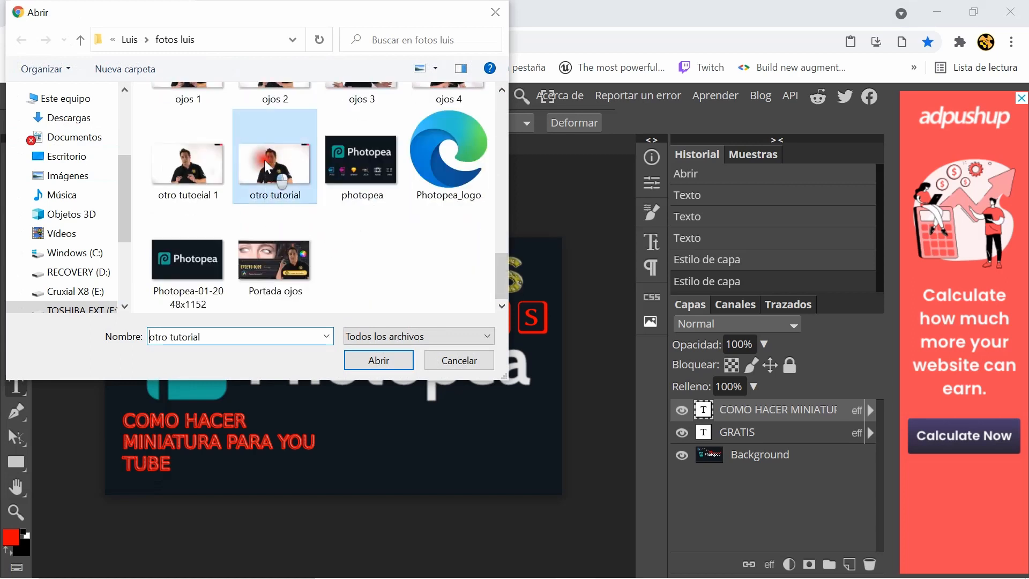
left_click(376, 366)
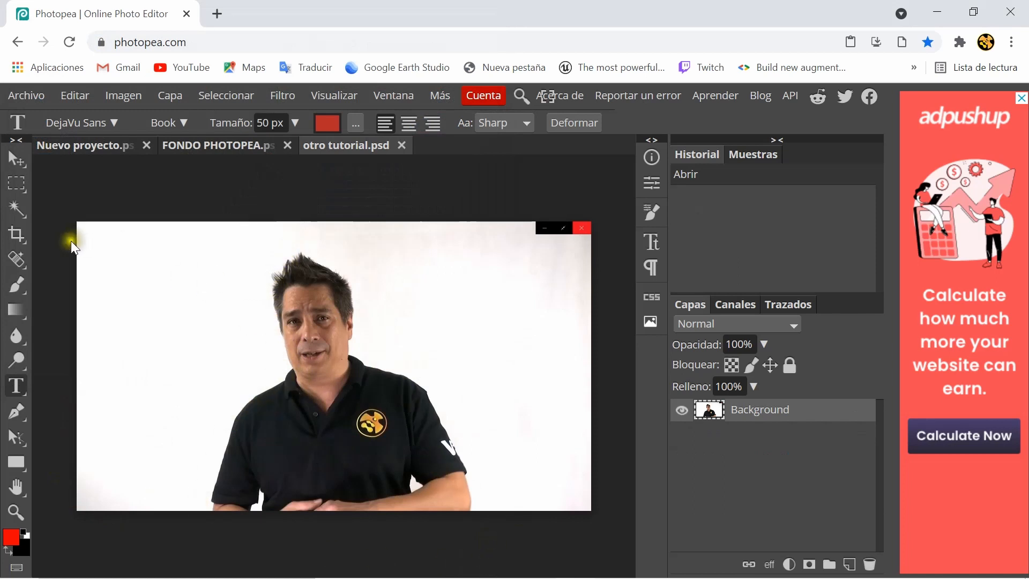
Select the man in the photo with the Quick Selection tool, extending the selection over his hair
right_click(17, 208)
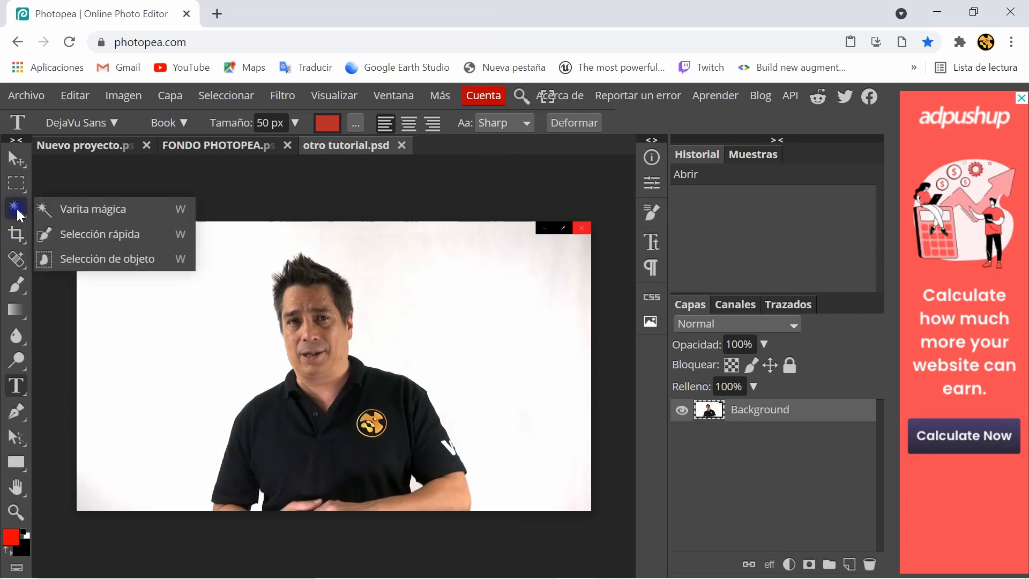
left_click(124, 236)
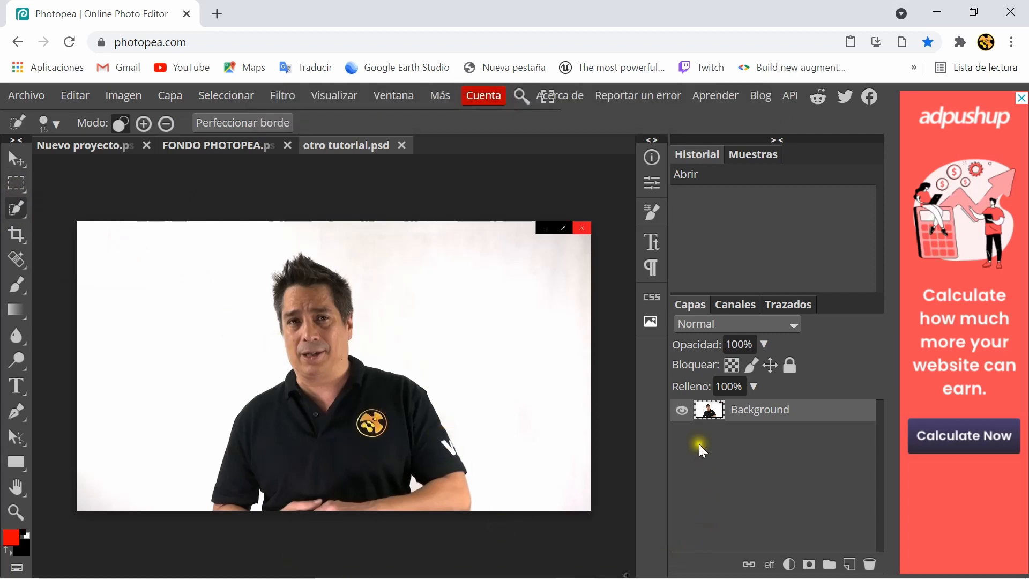
left_click(312, 320)
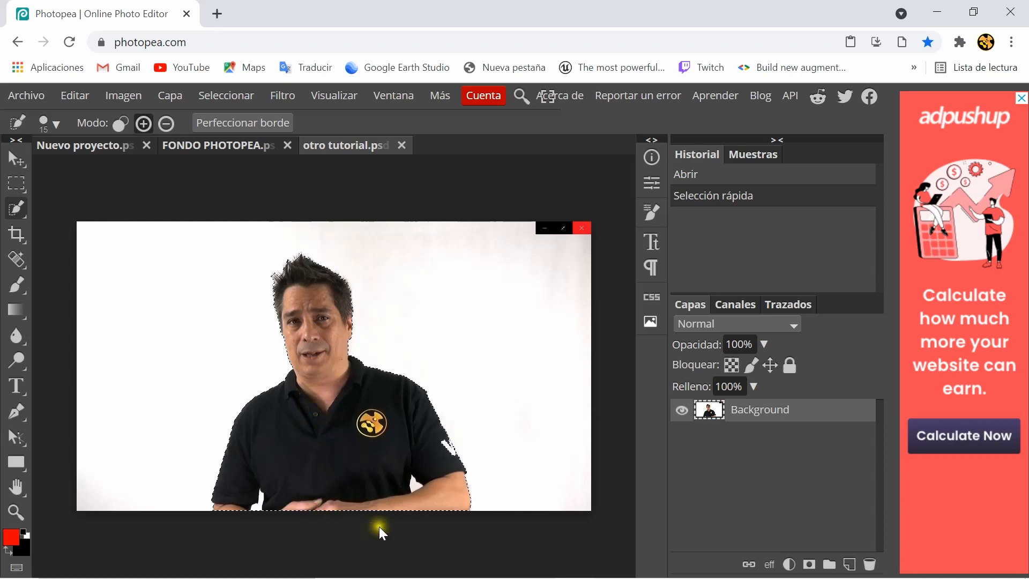
left_click_drag(298, 266, 279, 272)
Open Perfeccionar borde for the man's selection and choose the 12 px hard brush
left_click(254, 125)
left_click_drag(265, 358, 256, 399)
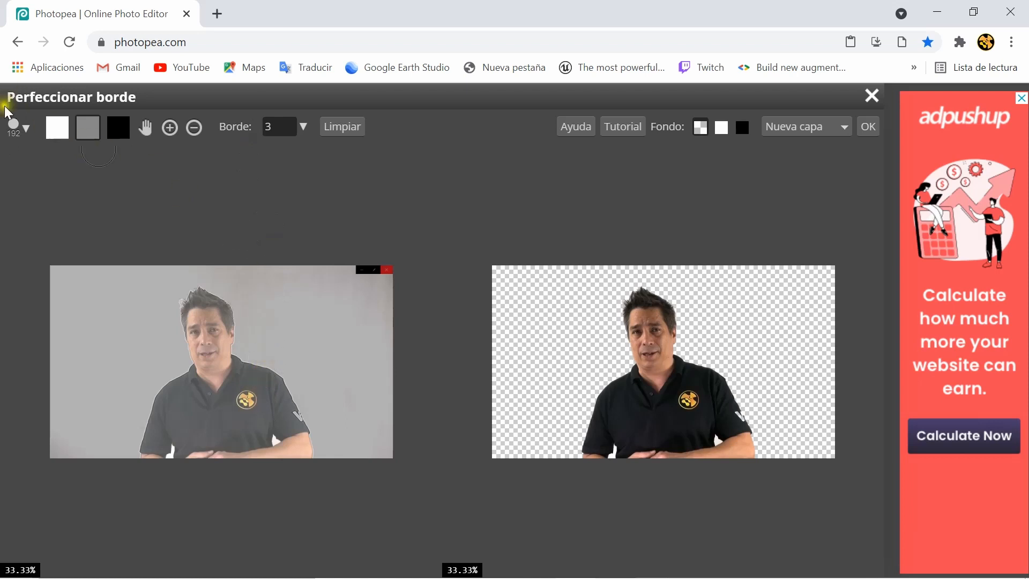
left_click(26, 132)
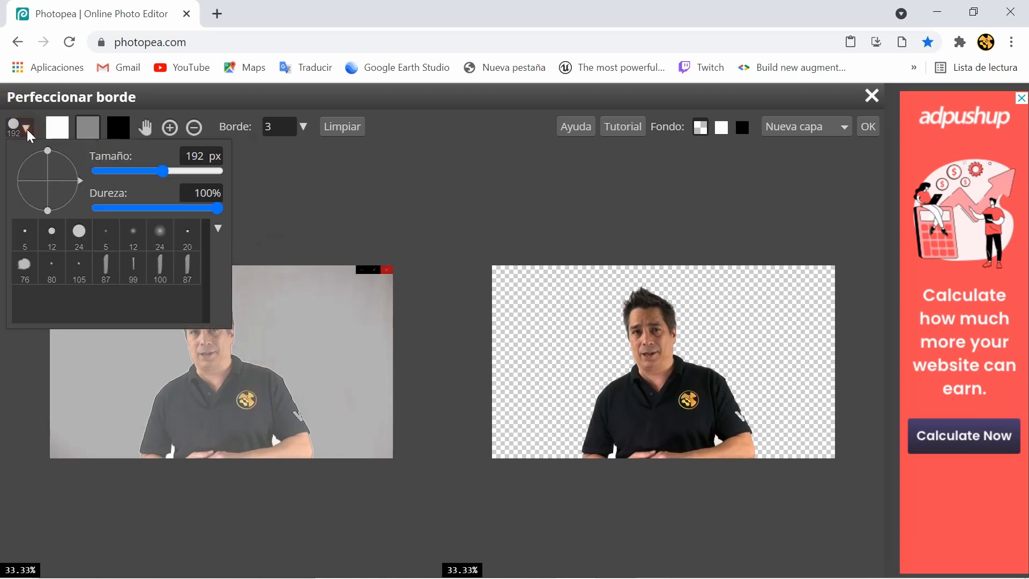
left_click(47, 240)
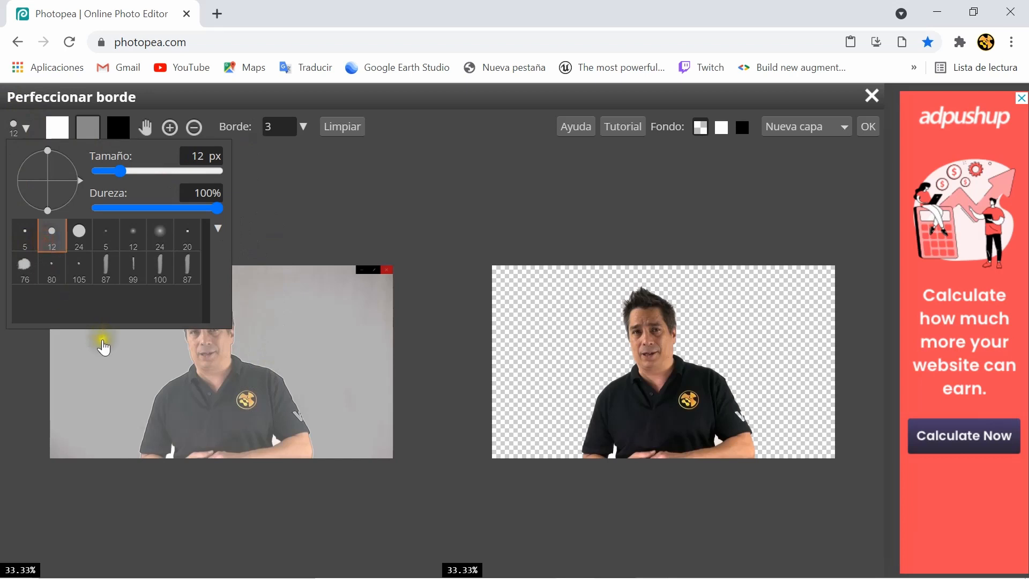
left_click(294, 210)
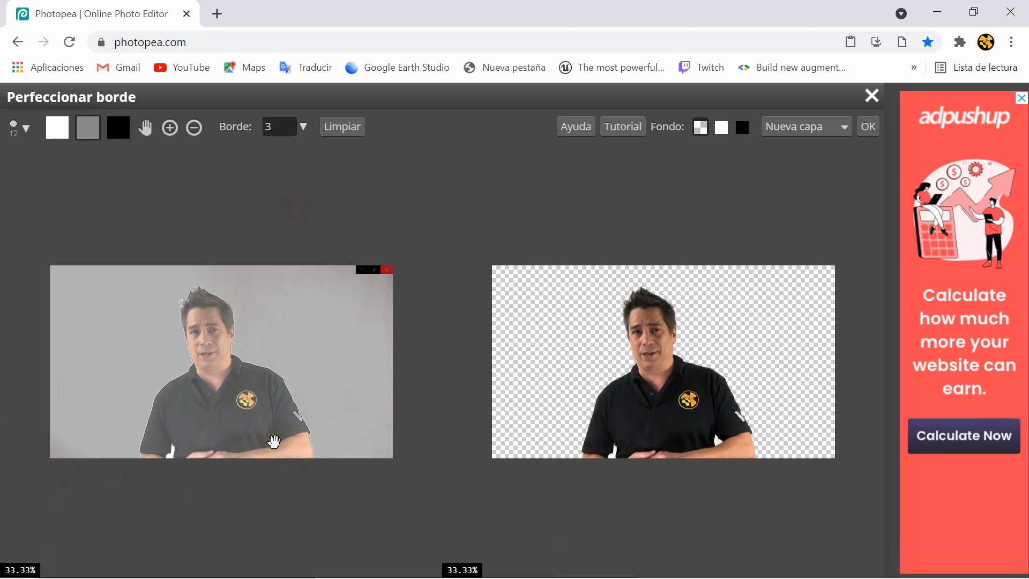
Set the brush to 5 px and mark grey strokes in the white gap between the shirt and the forearm on the photo's right side
scroll(274, 440, "up", 6)
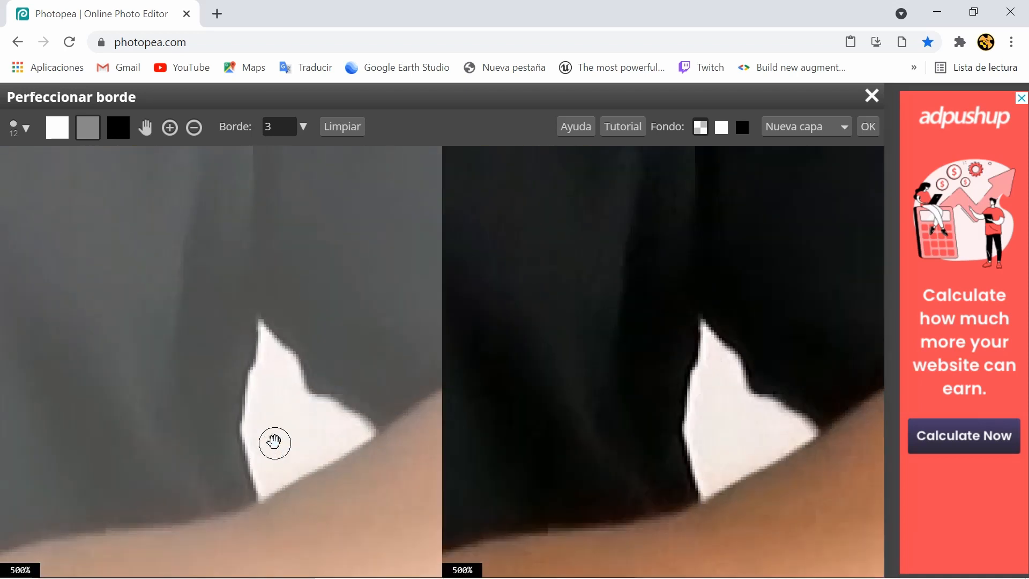
left_click(22, 127)
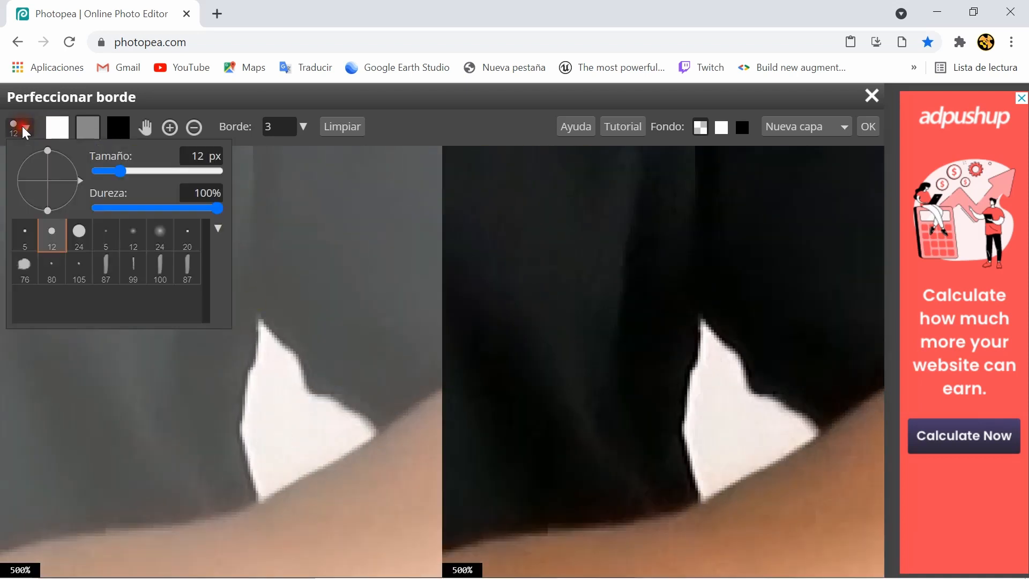
left_click(14, 240)
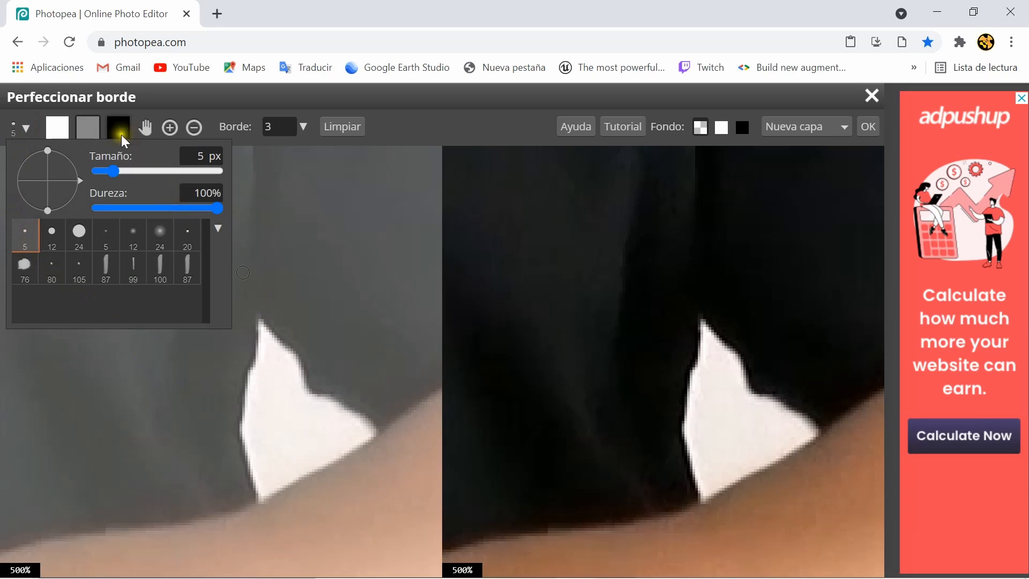
left_click(278, 425)
mouse_move(269, 347)
left_mouse_down()
mouse_move(250, 409)
mouse_move(261, 486)
left_mouse_up()
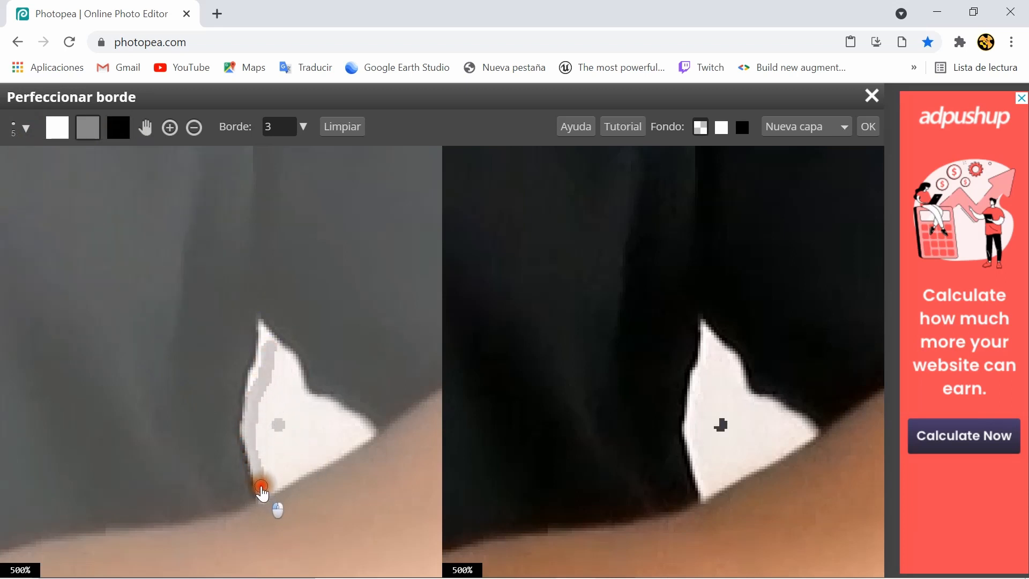
left_click(302, 489)
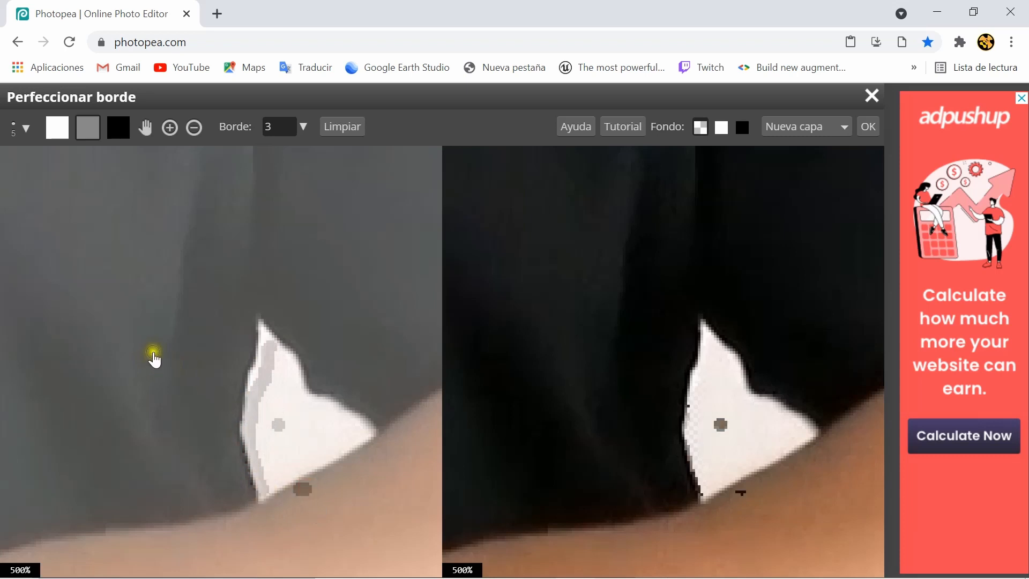
Paint white over the stray grey spot on the forearm below the gap to keep it in the cutout
left_click(193, 128)
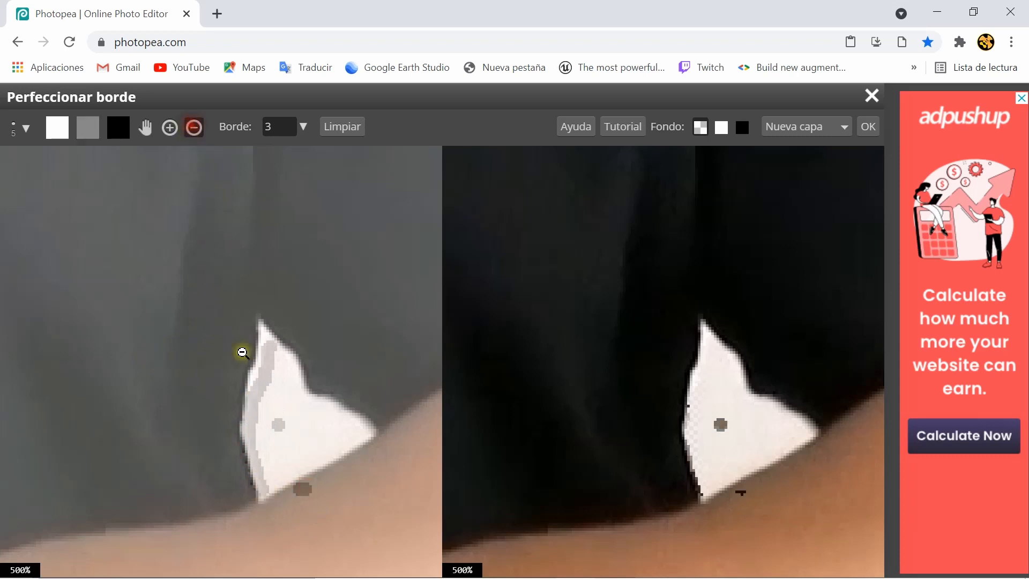
left_click(307, 486)
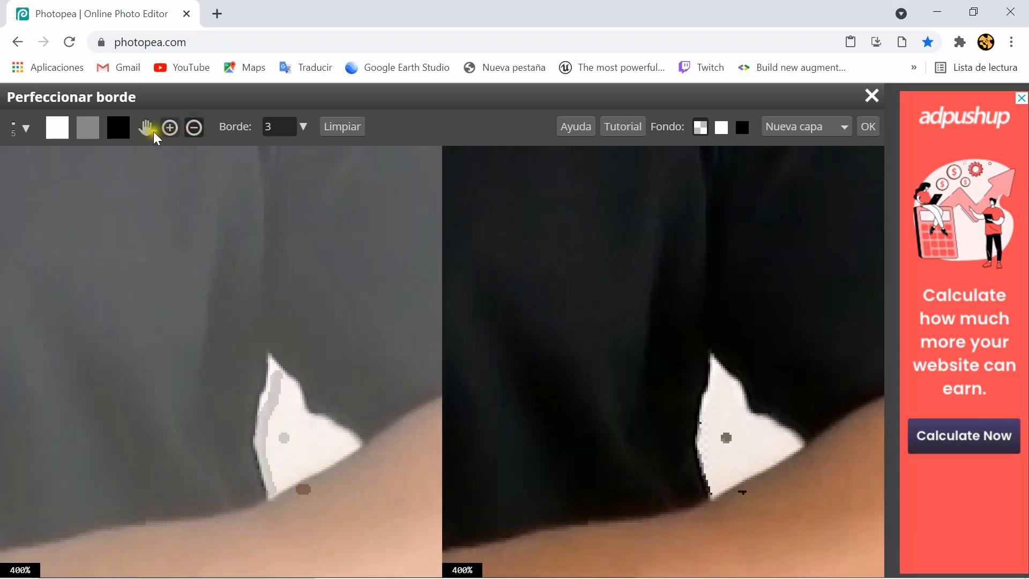
left_click(57, 127)
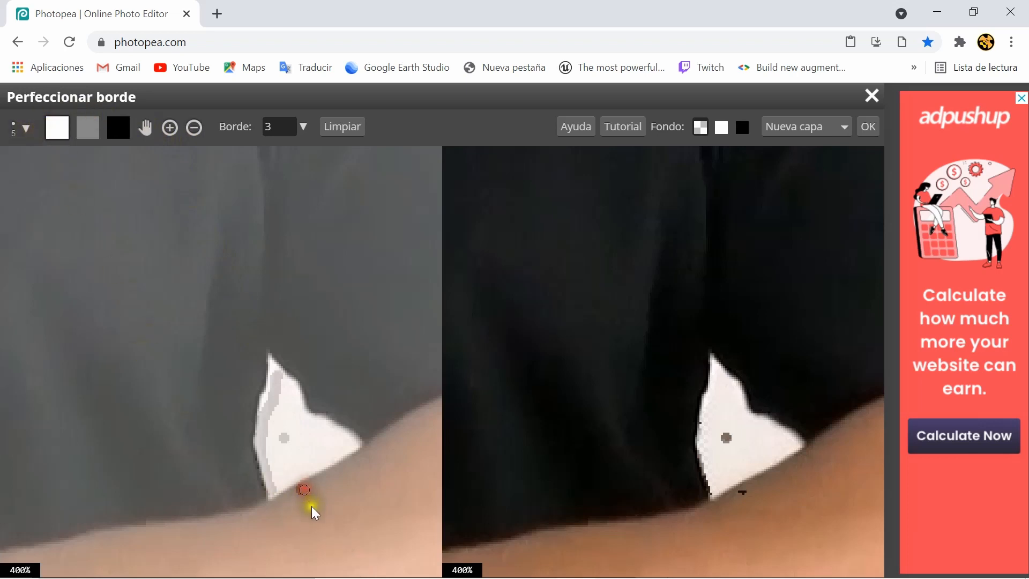
left_click(295, 489)
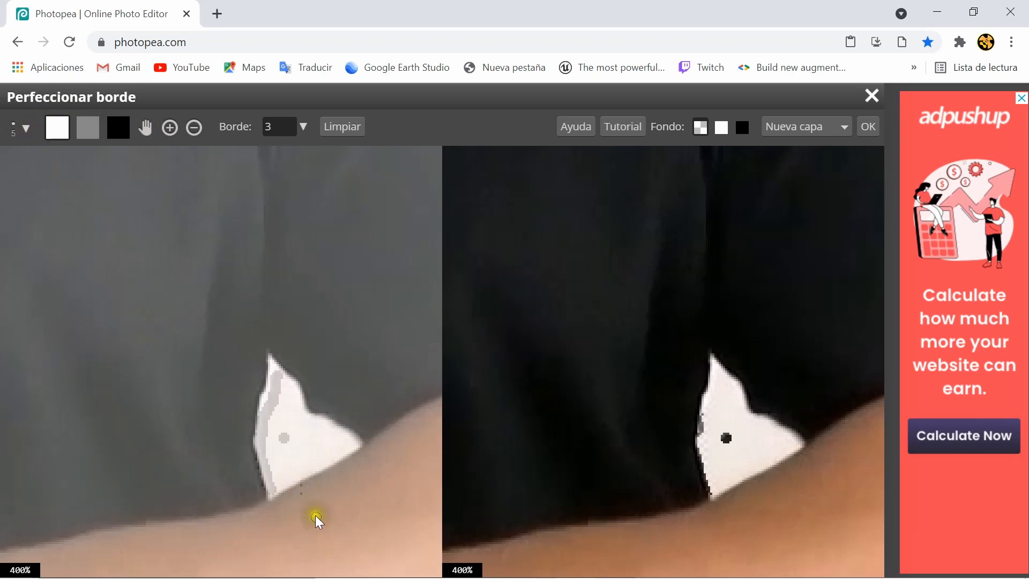
left_click(299, 489)
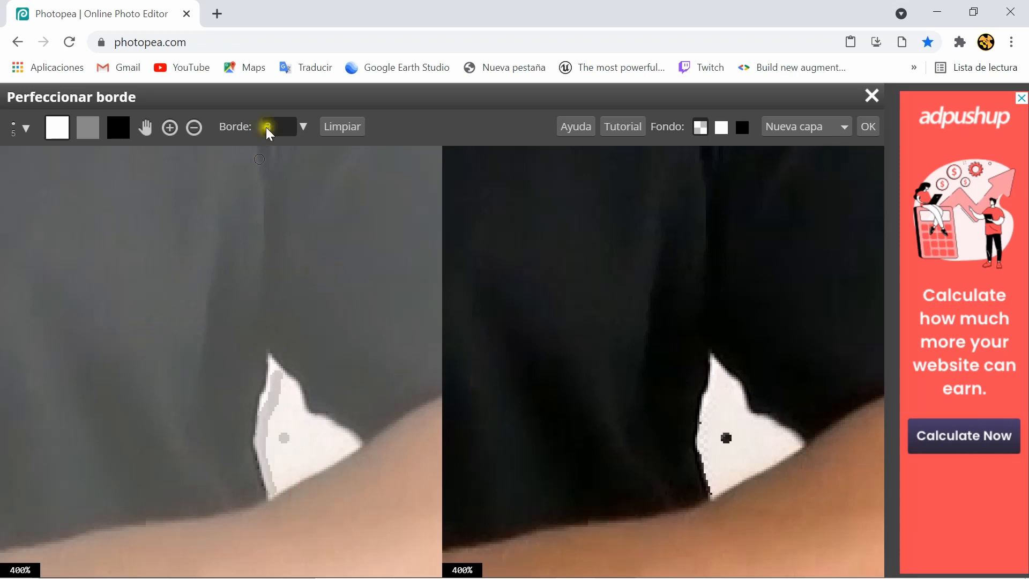
Paint black strokes inside the white gap above the forearm, and trace the gap's edges in grey
left_click(110, 132)
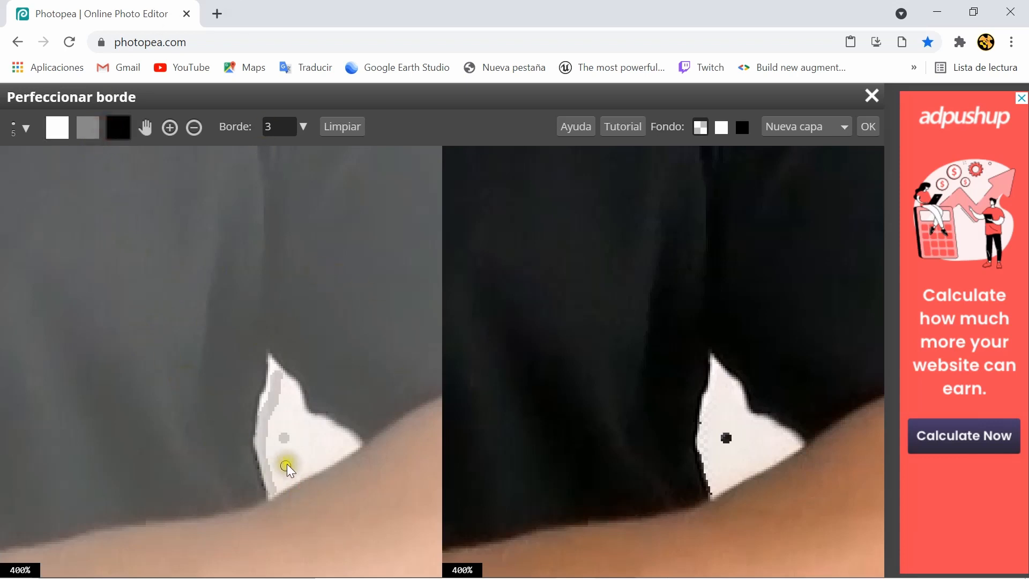
left_click_drag(351, 449, 276, 477)
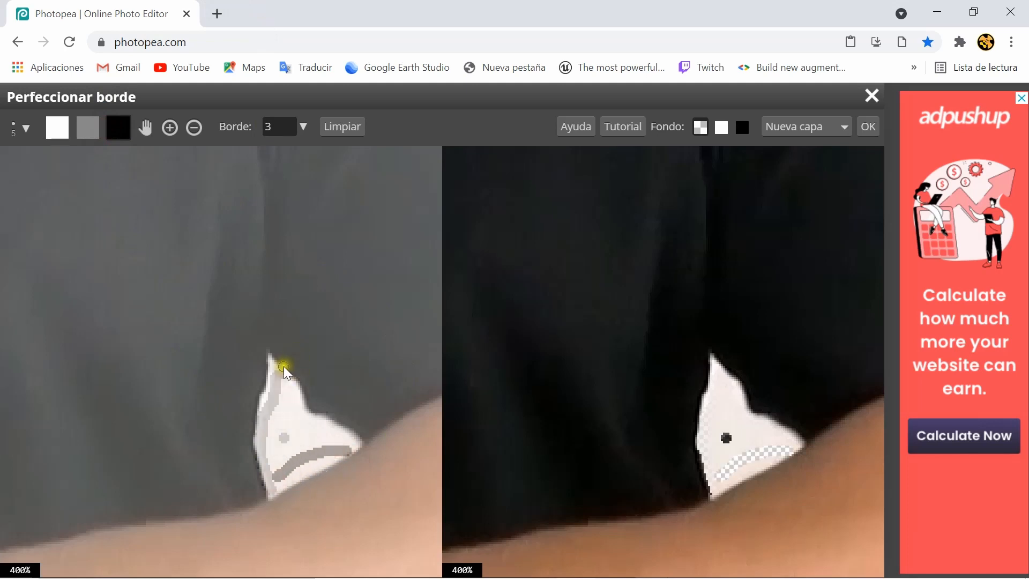
mouse_move(271, 389)
left_mouse_down()
mouse_move(269, 411)
mouse_move(268, 403)
left_mouse_up()
left_click(87, 128)
mouse_move(256, 425)
left_mouse_down()
mouse_move(271, 390)
mouse_move(248, 431)
mouse_move(274, 446)
left_mouse_up()
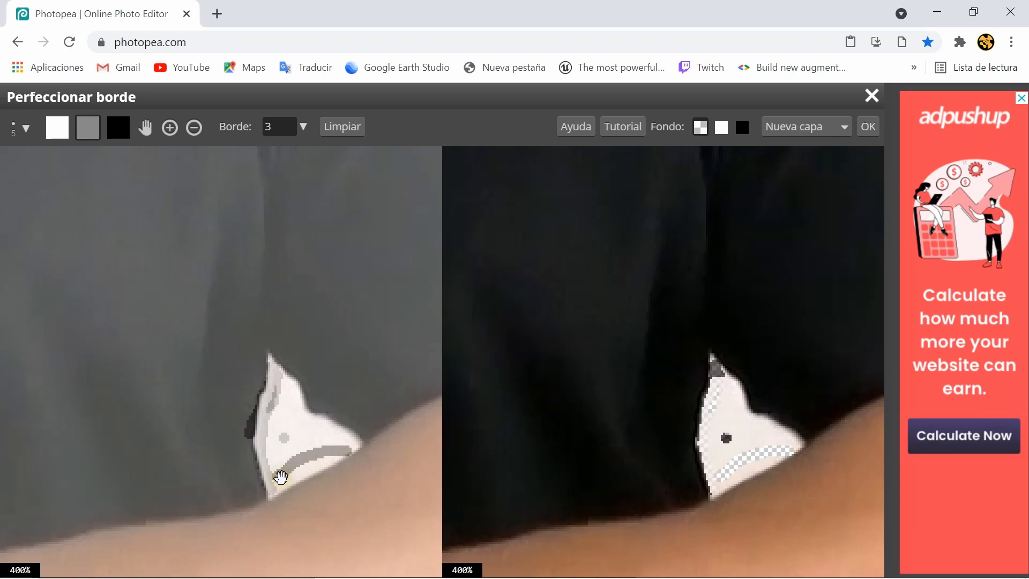
left_click(276, 484)
mouse_move(277, 484)
left_mouse_down()
mouse_move(349, 455)
mouse_move(358, 433)
mouse_move(305, 413)
mouse_move(294, 372)
mouse_move(276, 362)
left_mouse_up()
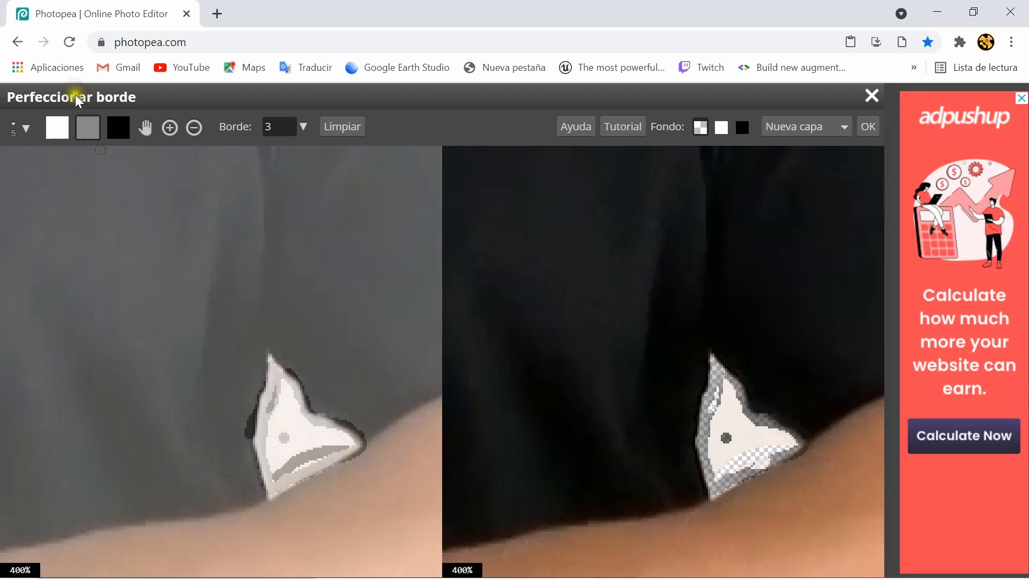
Set the brush to 12 px and fill the whole white gap above the forearm with grey
left_click(19, 129)
left_click(51, 232)
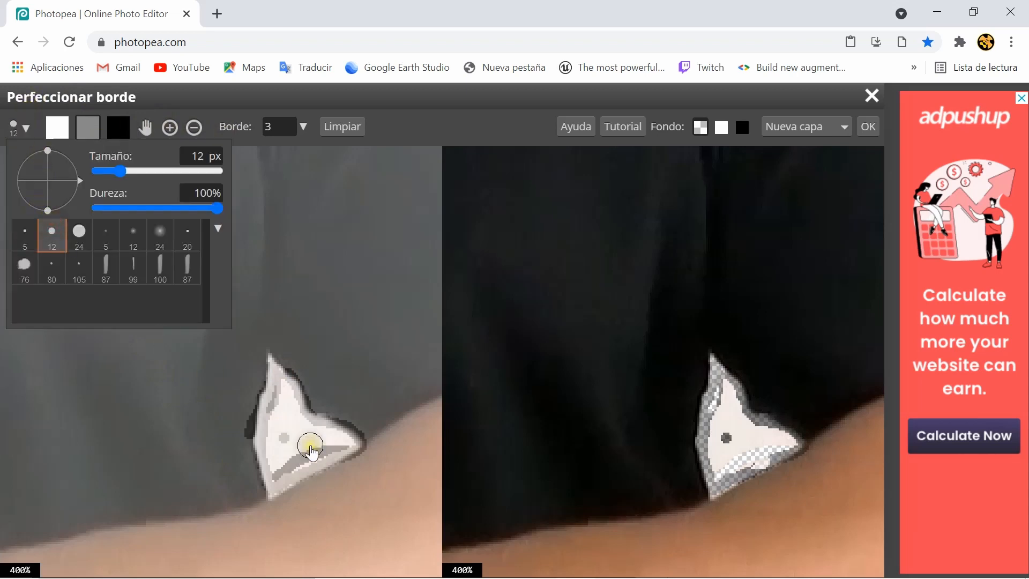
left_click(306, 450)
left_click(277, 468)
left_click(296, 461)
left_click(321, 455)
mouse_move(323, 449)
left_mouse_down()
mouse_move(349, 440)
mouse_move(305, 442)
mouse_move(247, 468)
mouse_move(303, 466)
mouse_move(300, 446)
mouse_move(280, 434)
mouse_move(271, 445)
mouse_move(284, 426)
mouse_move(281, 382)
mouse_move(254, 454)
mouse_move(276, 432)
mouse_move(266, 457)
mouse_move(295, 439)
mouse_move(333, 437)
mouse_move(296, 439)
mouse_move(273, 420)
mouse_move(300, 427)
mouse_move(286, 397)
left_mouse_up()
left_click(343, 444)
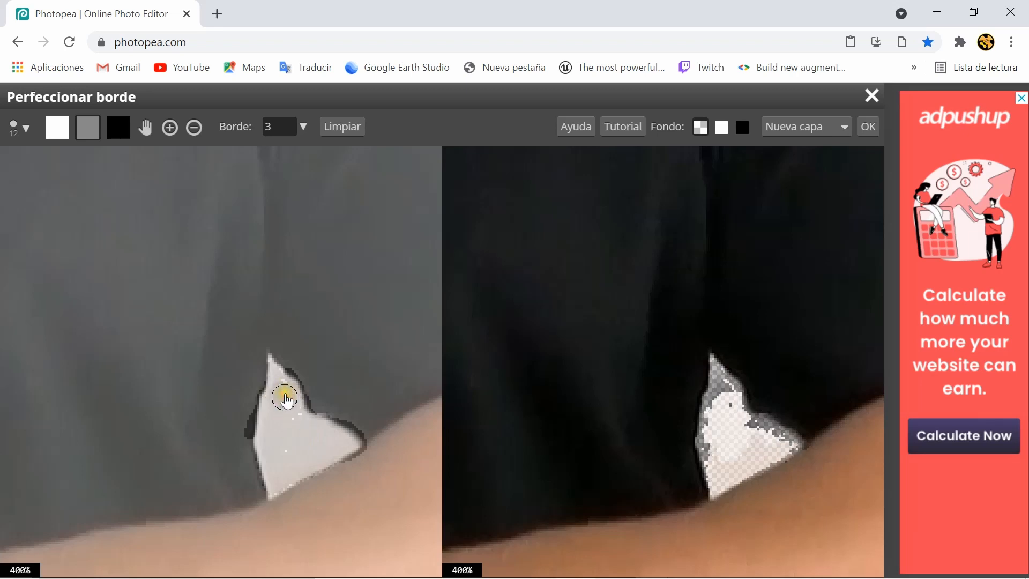
left_click(285, 394)
left_click(291, 422)
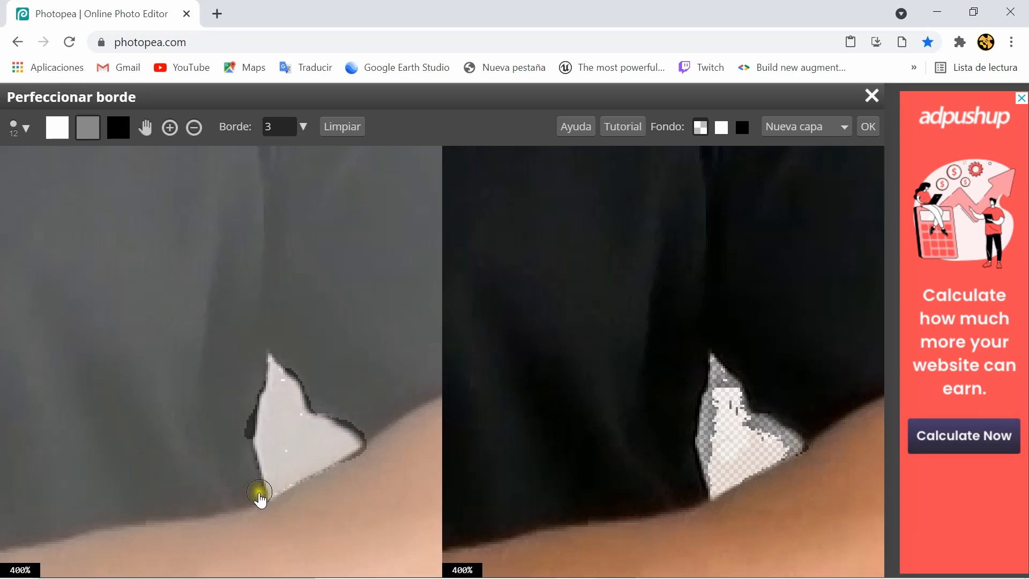
left_click(296, 449)
left_click(283, 387)
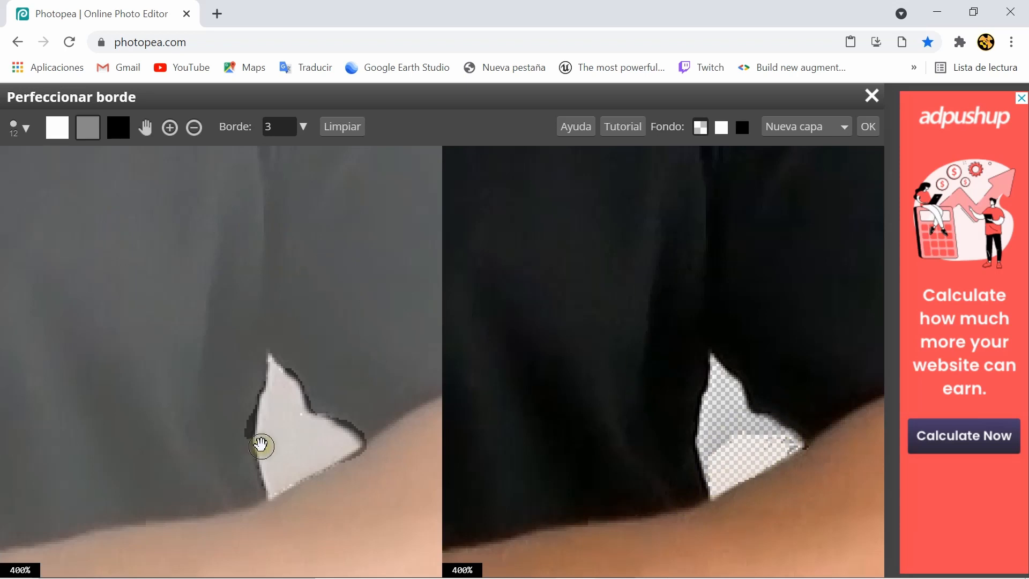
Try marking the lower part of the white gap between shirt and arm on the photo's left side in grey
scroll(312, 437, "down", 5)
scroll(98, 469, "up", 5)
scroll(98, 467, "down", 5)
scroll(99, 467, "up", 6)
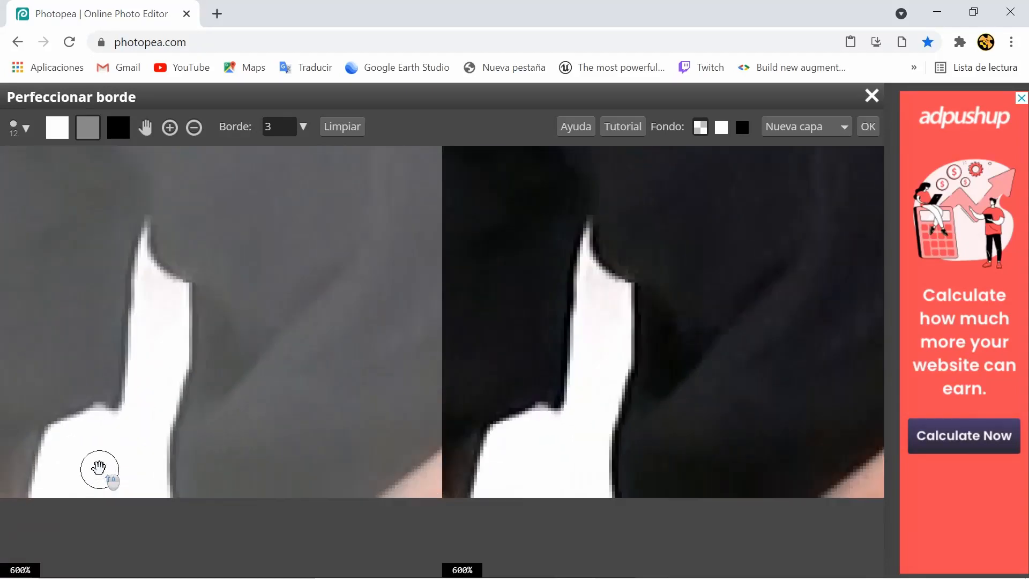
mouse_move(69, 470)
left_mouse_down()
mouse_move(77, 388)
mouse_move(71, 429)
left_mouse_up()
left_click_drag(26, 455, 54, 427)
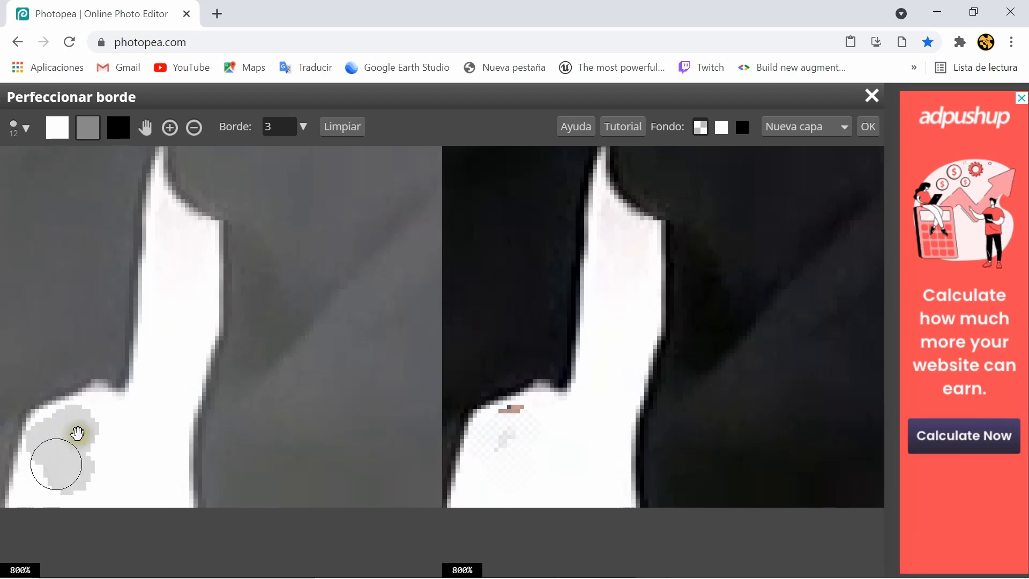
Paint the lower area and central strip of the gap on the photo's left side black to remove the background there
left_click(122, 127)
mouse_move(70, 426)
left_mouse_down()
mouse_move(40, 437)
mouse_move(58, 451)
mouse_move(57, 416)
left_mouse_up()
mouse_move(45, 483)
left_mouse_down()
mouse_move(46, 461)
mouse_move(47, 513)
mouse_move(171, 508)
mouse_move(45, 507)
left_mouse_up()
left_click(171, 507)
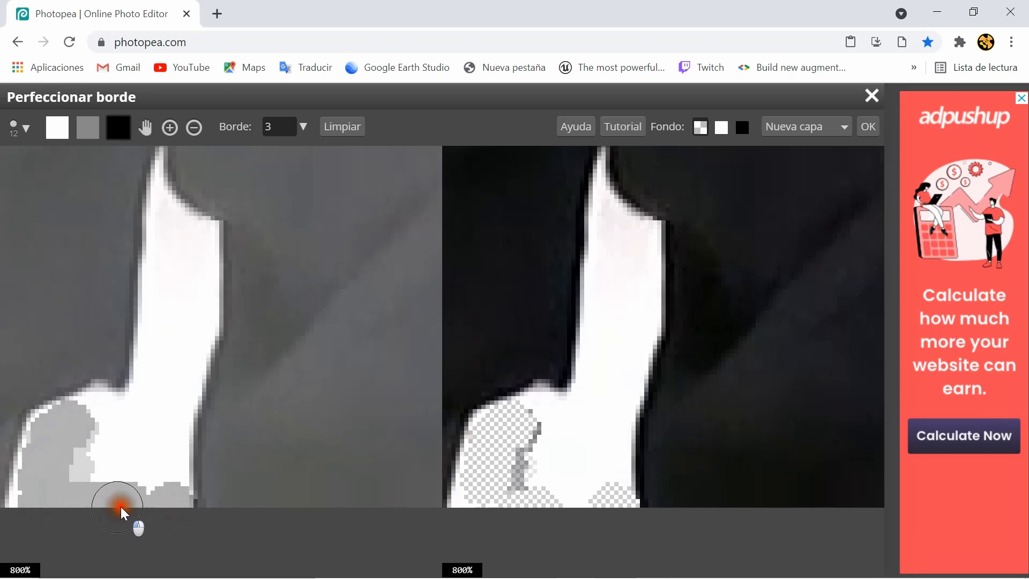
mouse_move(36, 507)
left_mouse_down()
mouse_move(109, 503)
mouse_move(132, 494)
mouse_move(149, 465)
mouse_move(203, 249)
mouse_move(172, 237)
mouse_move(178, 278)
left_mouse_up()
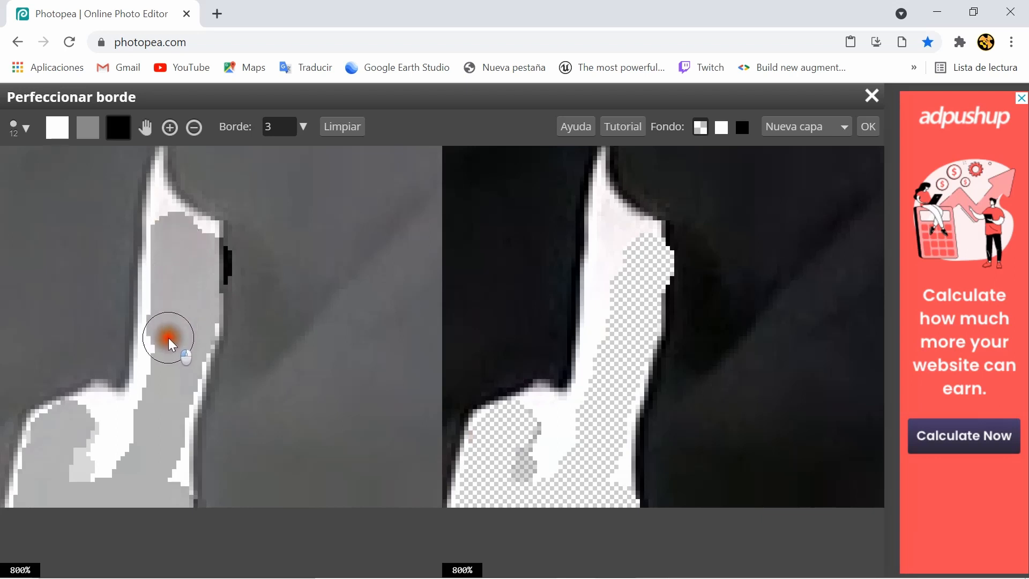
left_click_drag(168, 337, 147, 421)
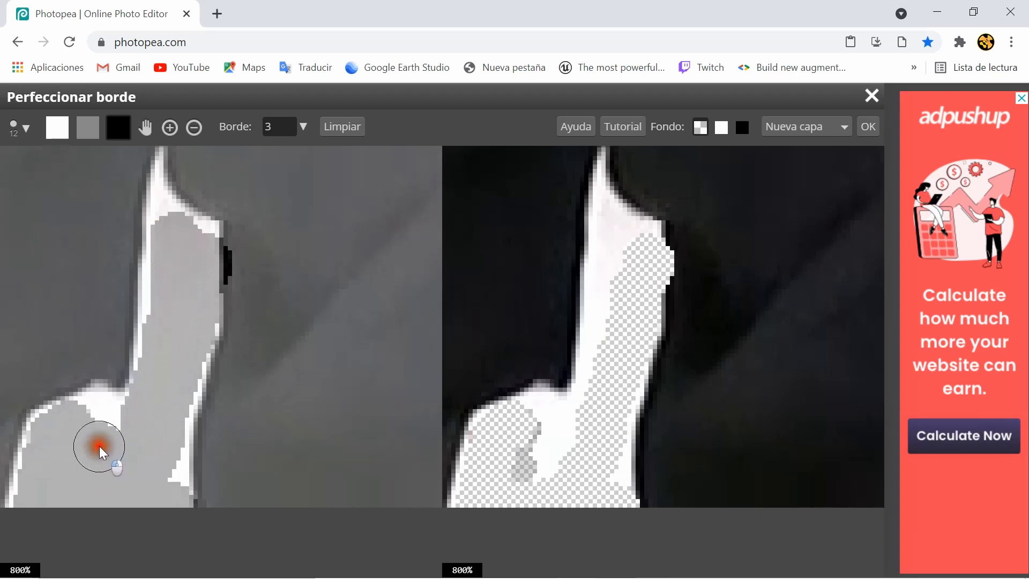
Set the brush to 5 px and paint black along the left edge and upper tip of this gap
left_click(27, 127)
left_click(25, 234)
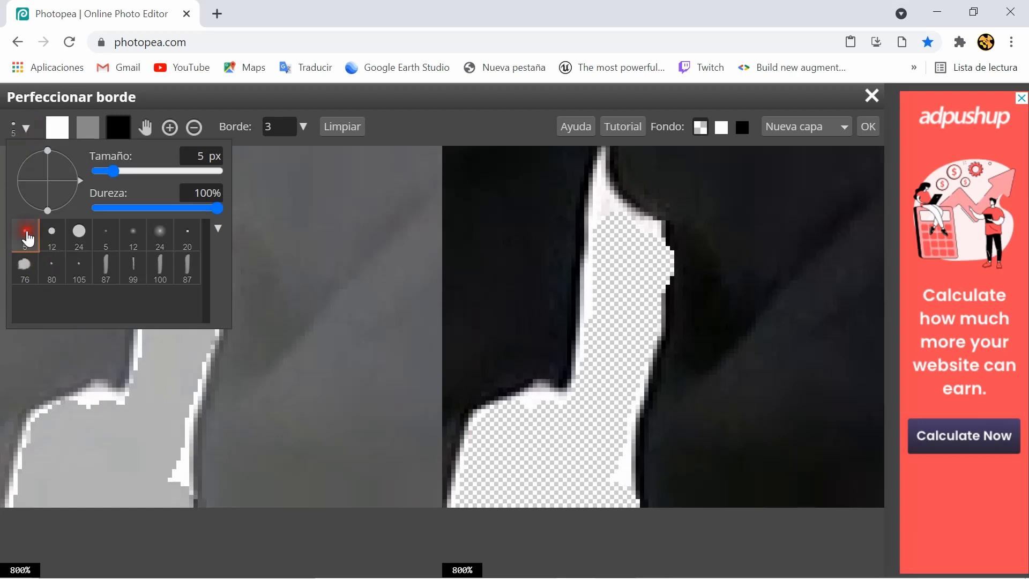
left_click(91, 408)
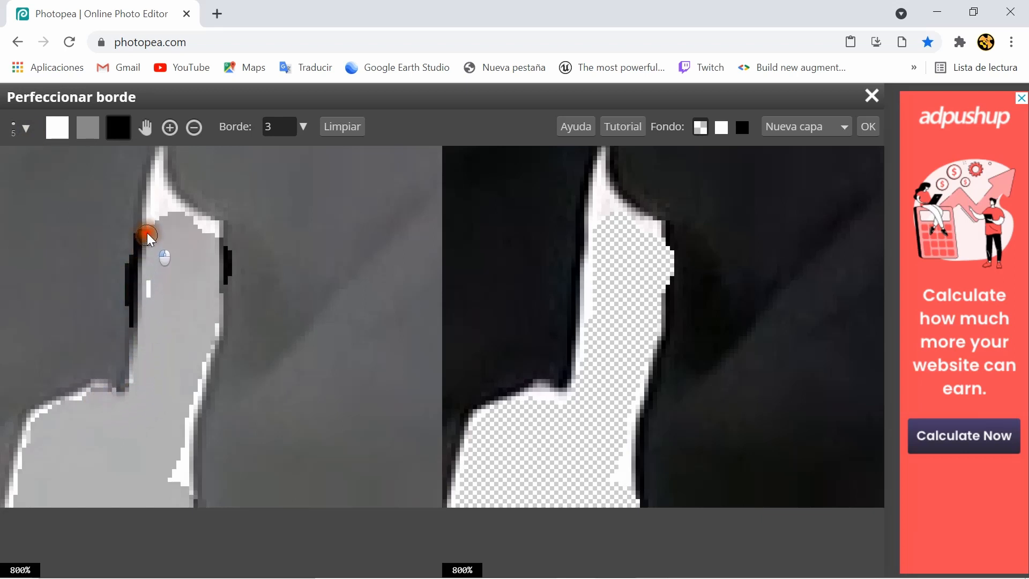
left_click(145, 283)
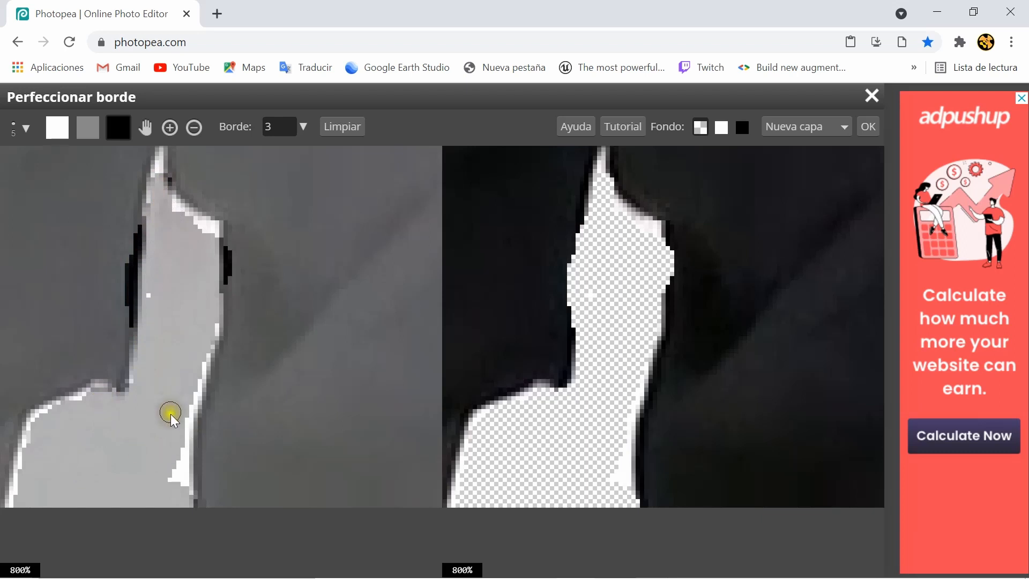
Paint black over the remaining white fringes along the gap's right and lower-left edges and the leftover speck inside it
left_click(177, 450)
mouse_move(177, 450)
left_mouse_down()
mouse_move(175, 476)
mouse_move(181, 396)
left_mouse_up()
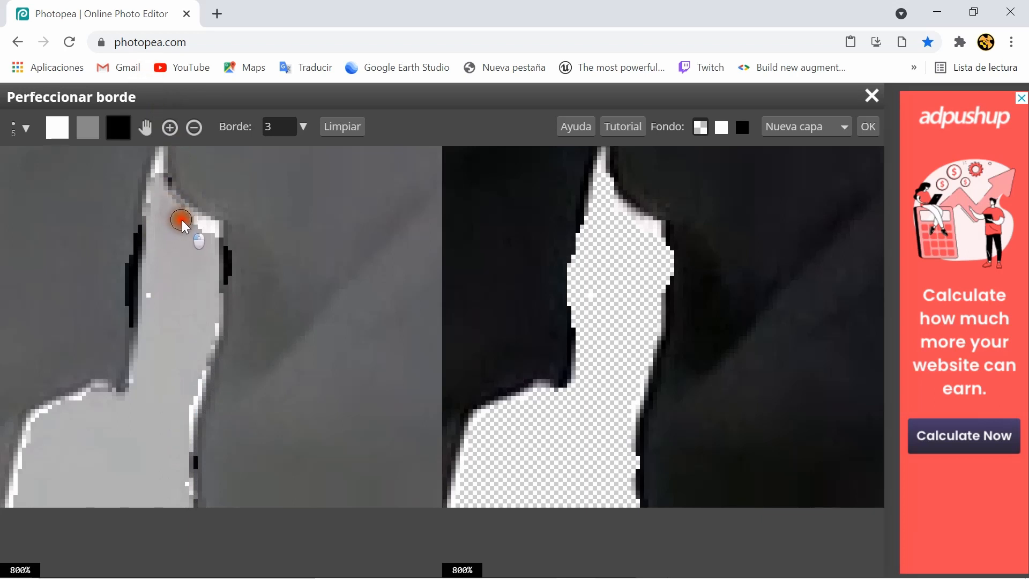
mouse_move(204, 232)
left_mouse_down()
mouse_move(201, 357)
mouse_move(180, 429)
mouse_move(195, 386)
left_mouse_up()
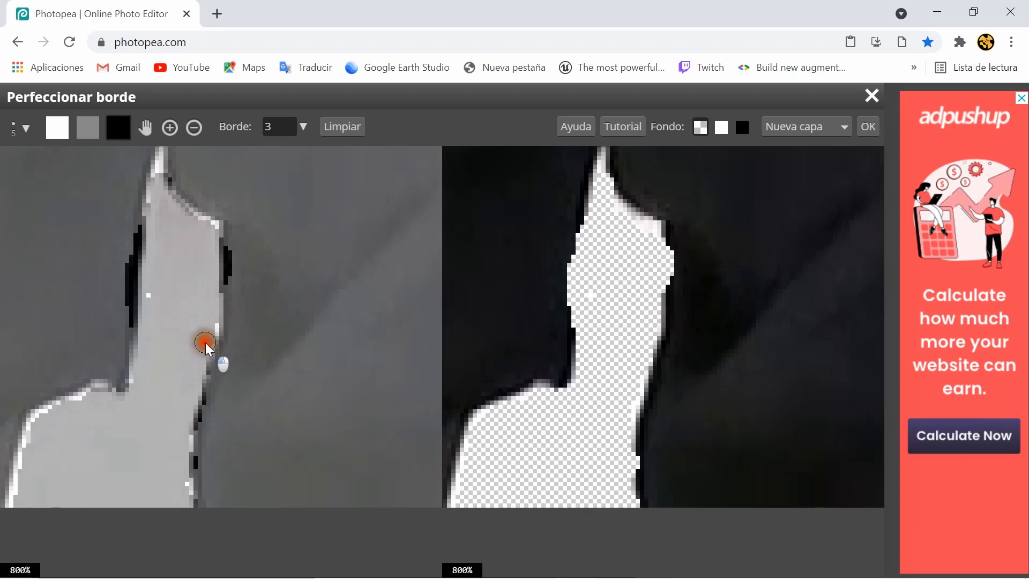
left_click(79, 407)
mouse_move(79, 407)
left_mouse_down()
mouse_move(35, 437)
mouse_move(18, 496)
mouse_move(48, 418)
mouse_move(96, 397)
left_mouse_up()
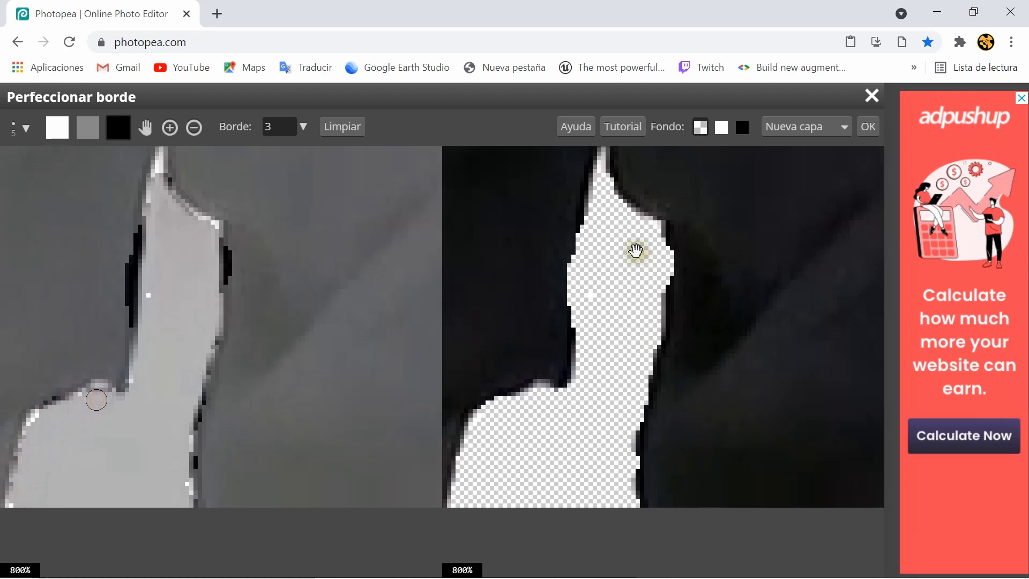
left_click(155, 298)
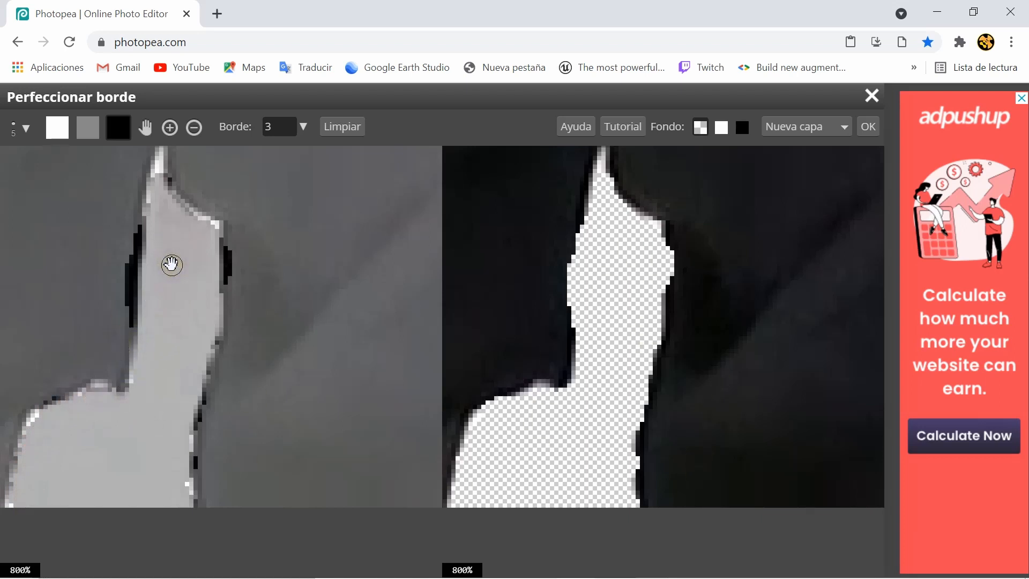
scroll(172, 265, "down", 8)
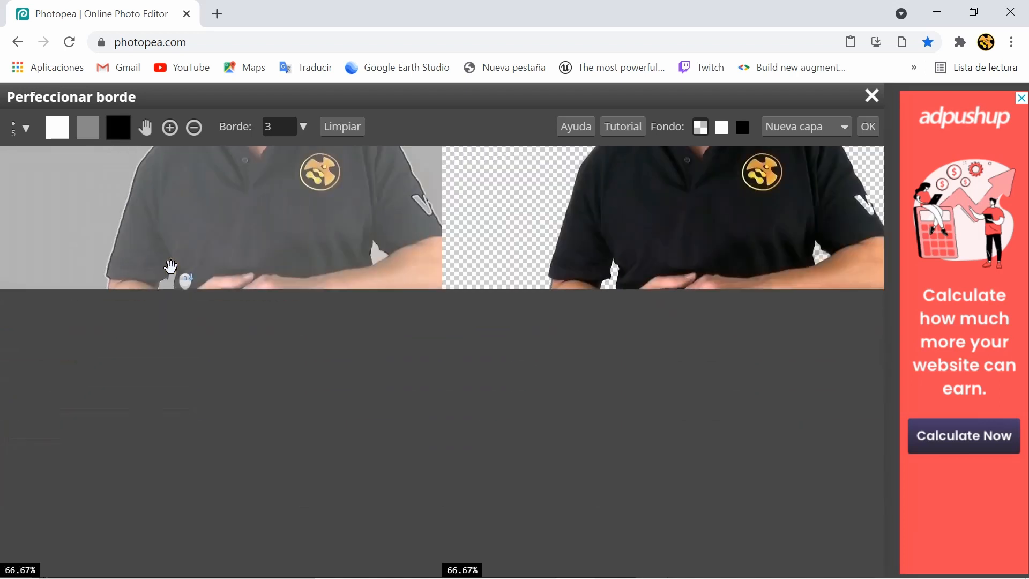
Set the refine-edge border to 0 and output the man's cutout to a new layer
scroll(170, 266, "down", 2)
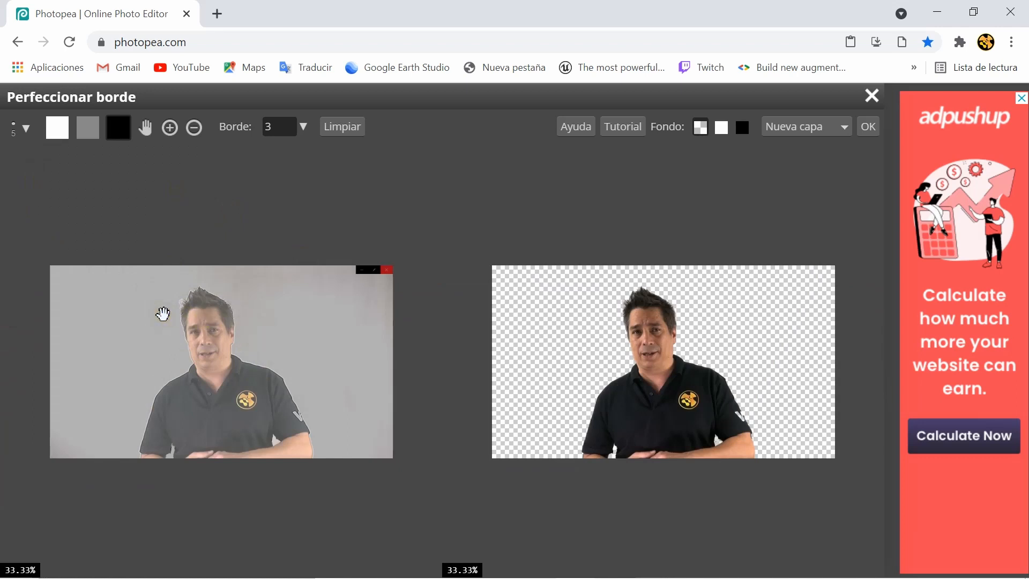
scroll(163, 313, "up", 6)
scroll(163, 313, "down", 3)
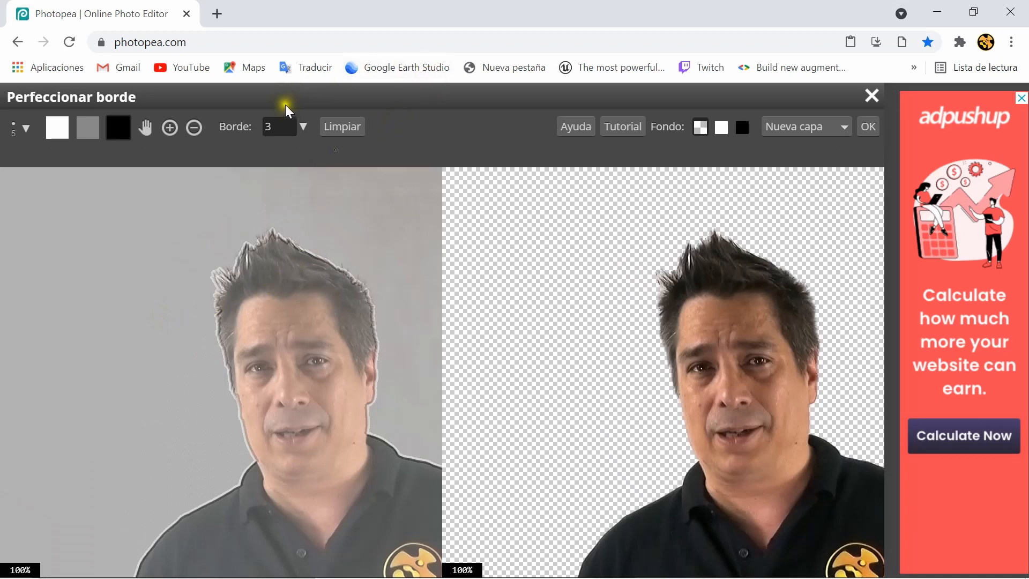
left_click(270, 127)
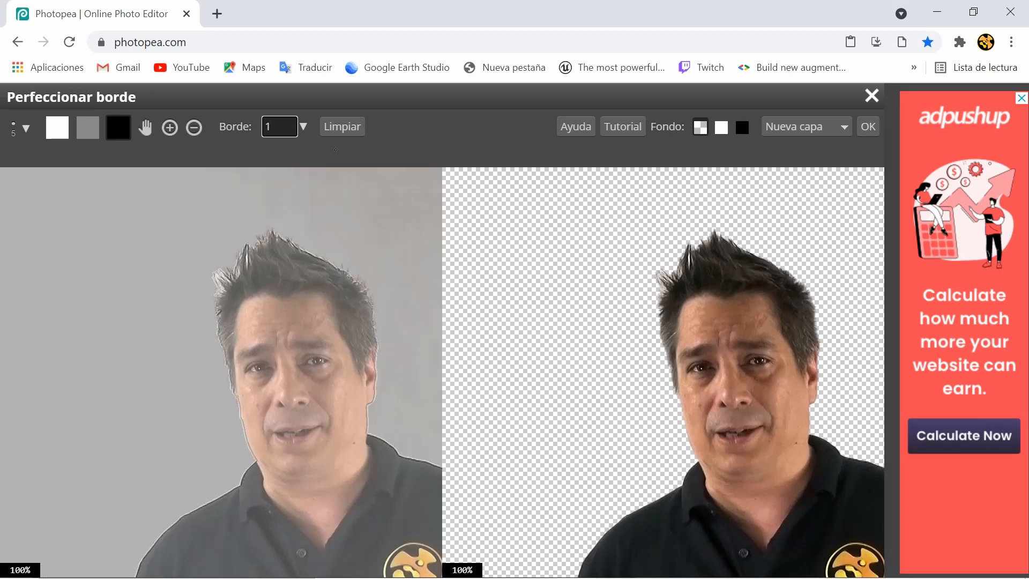
left_click(299, 166)
left_click(277, 128)
key("BackSpace")
type("0")
key("Return")
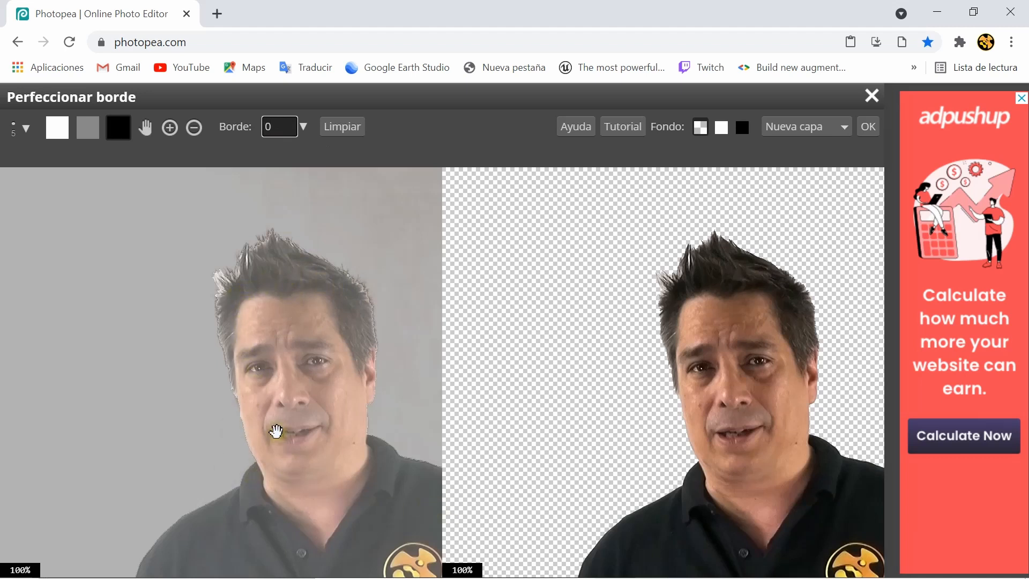
scroll(166, 420, "down", 2)
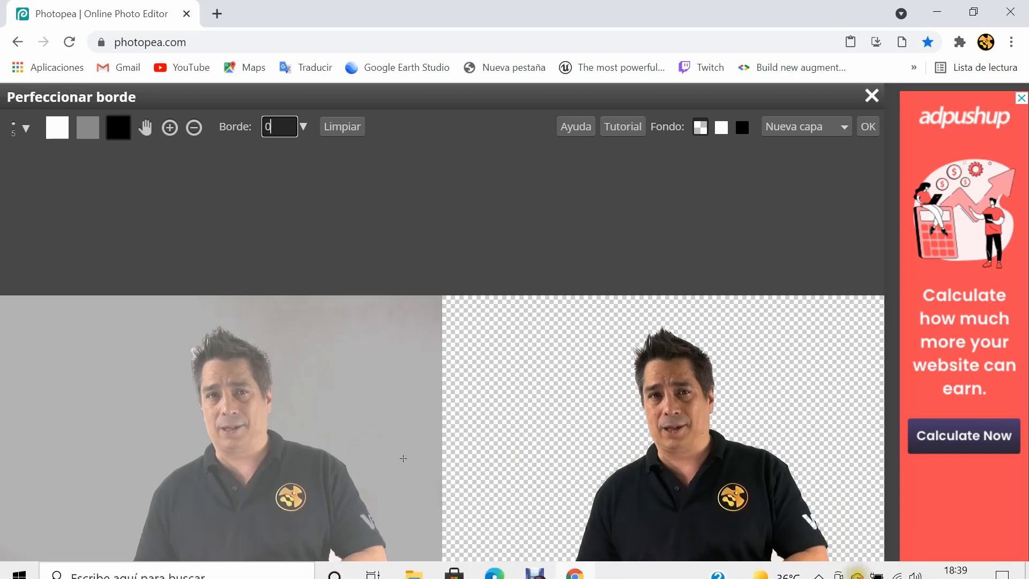
left_click(866, 126)
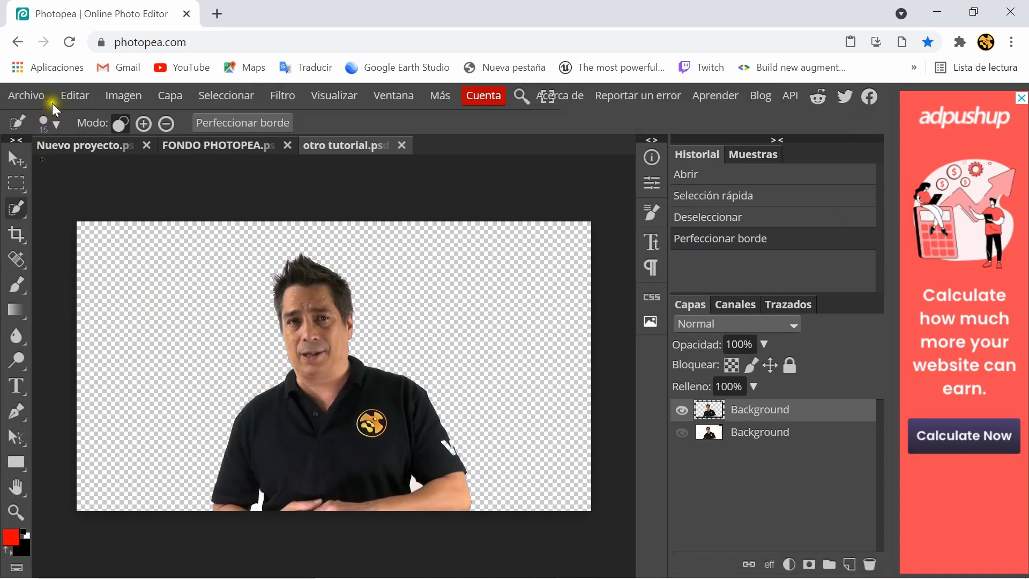
Copy the man's cutout layer and paste it into the FONDO PHOTOPEA document
left_click(92, 94)
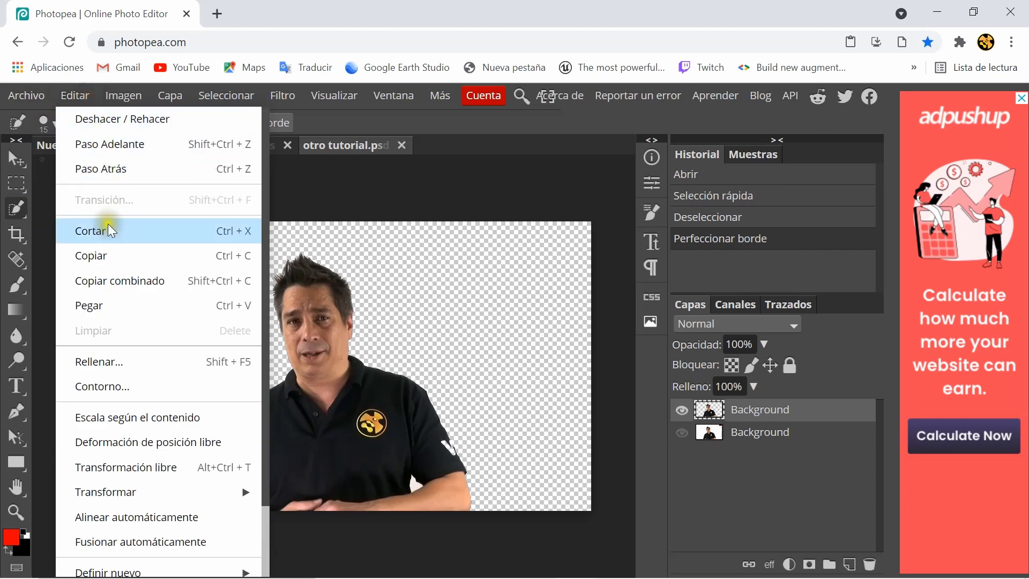
left_click(105, 255)
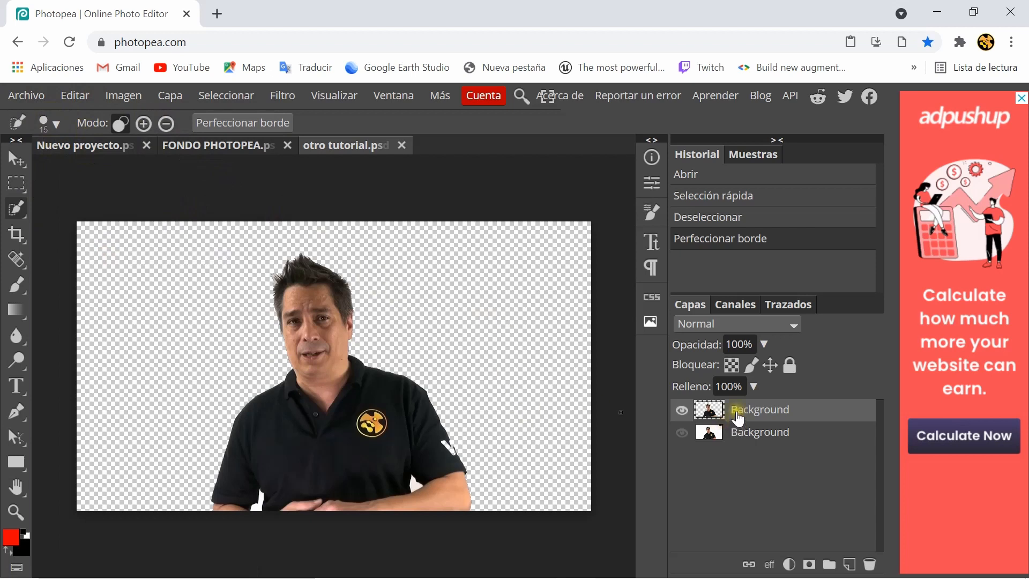
left_click(215, 142)
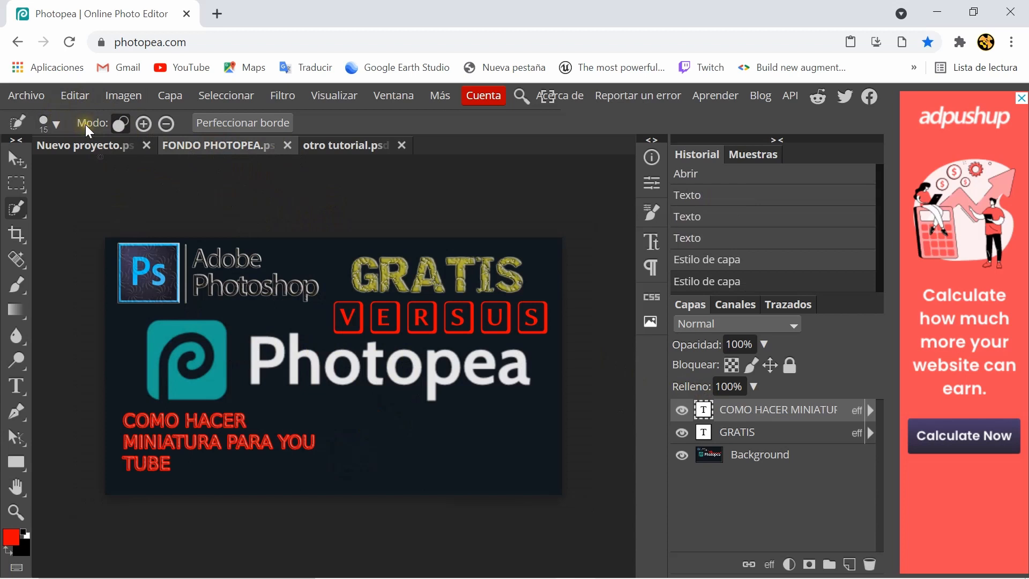
left_click(68, 96)
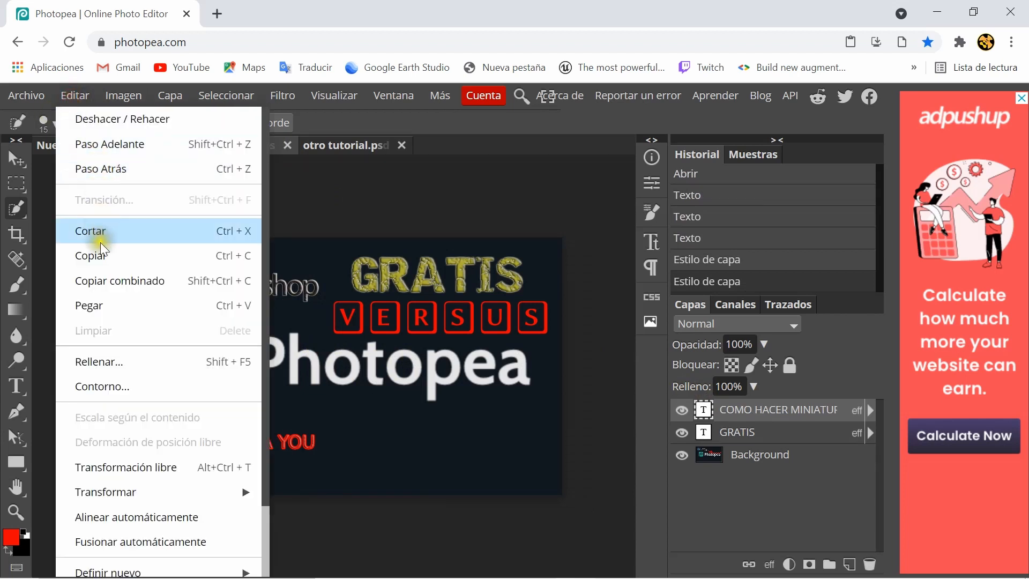
left_click(92, 306)
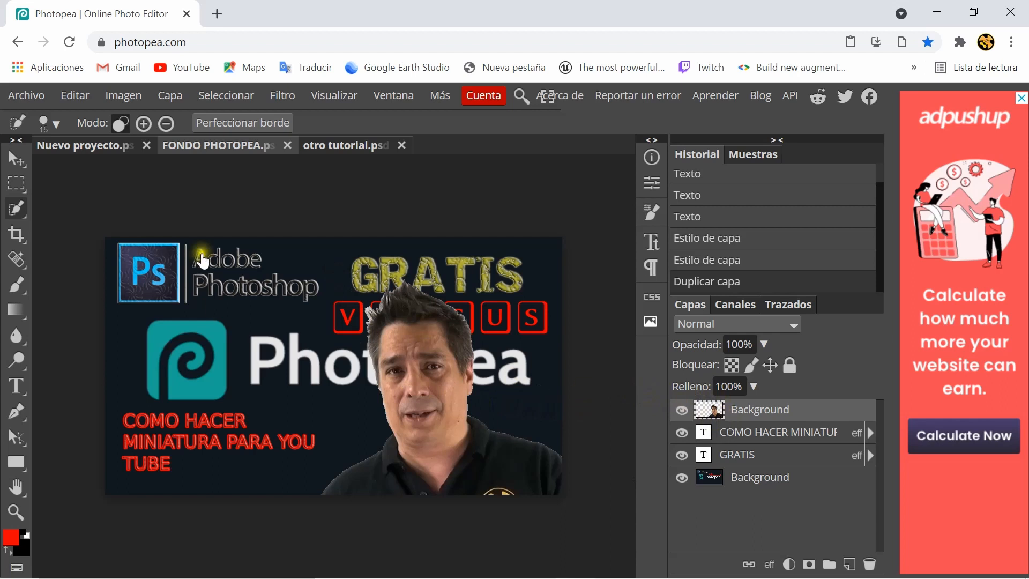
Apply automatic contrast and automatic color correction to the pasted cutout of the man
left_click(114, 99)
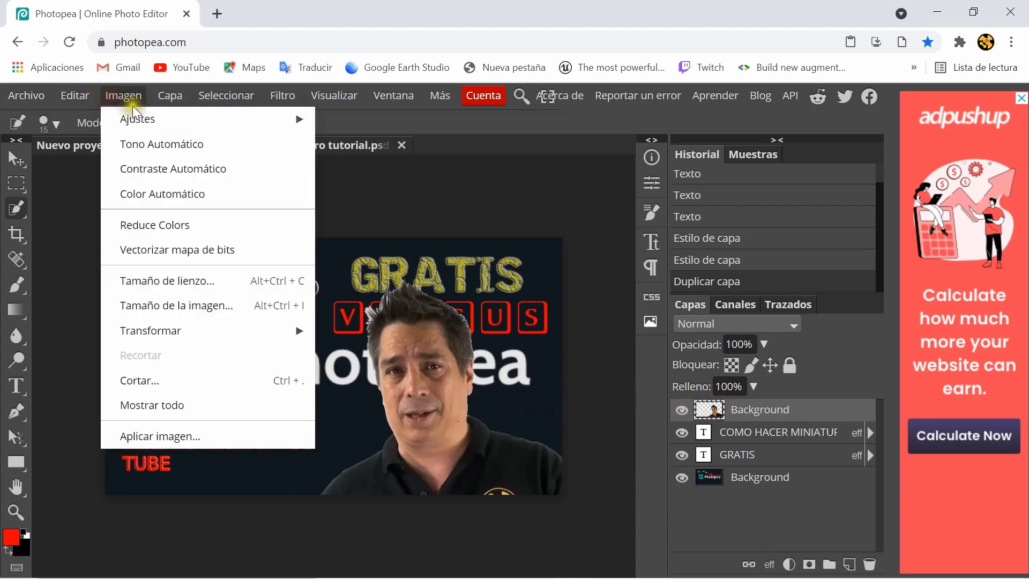
left_click(140, 172)
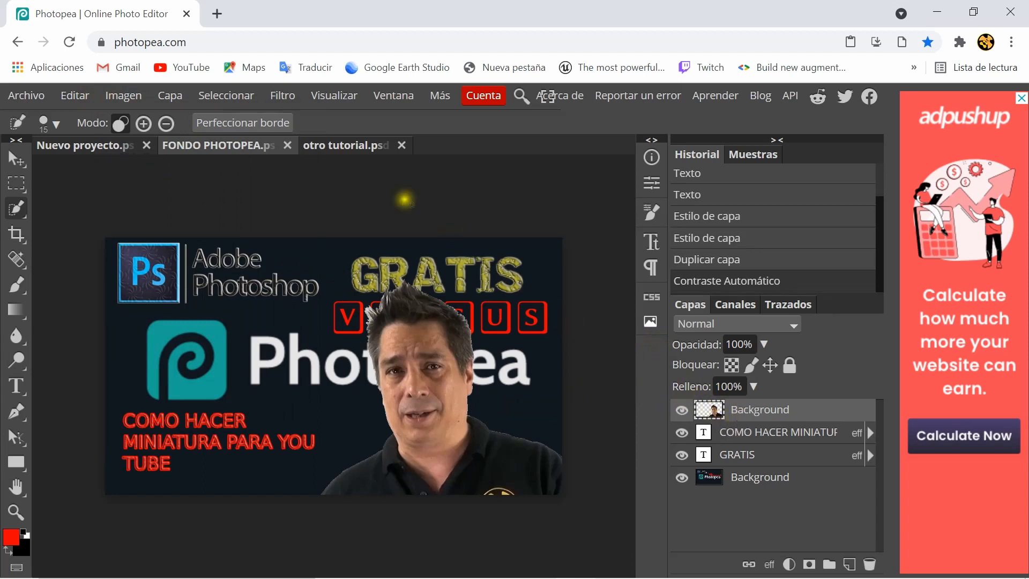
left_click(115, 92)
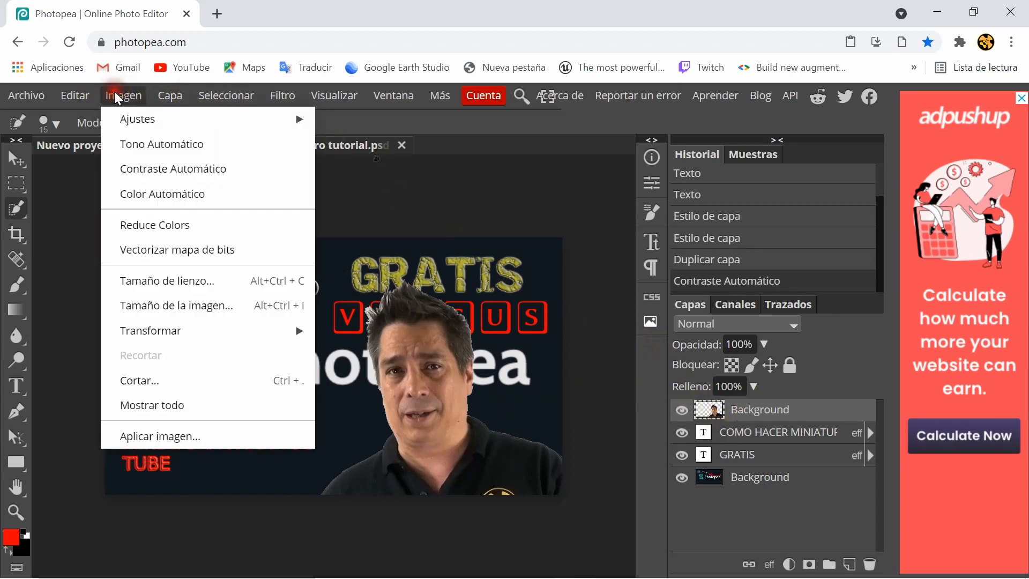
left_click(144, 204)
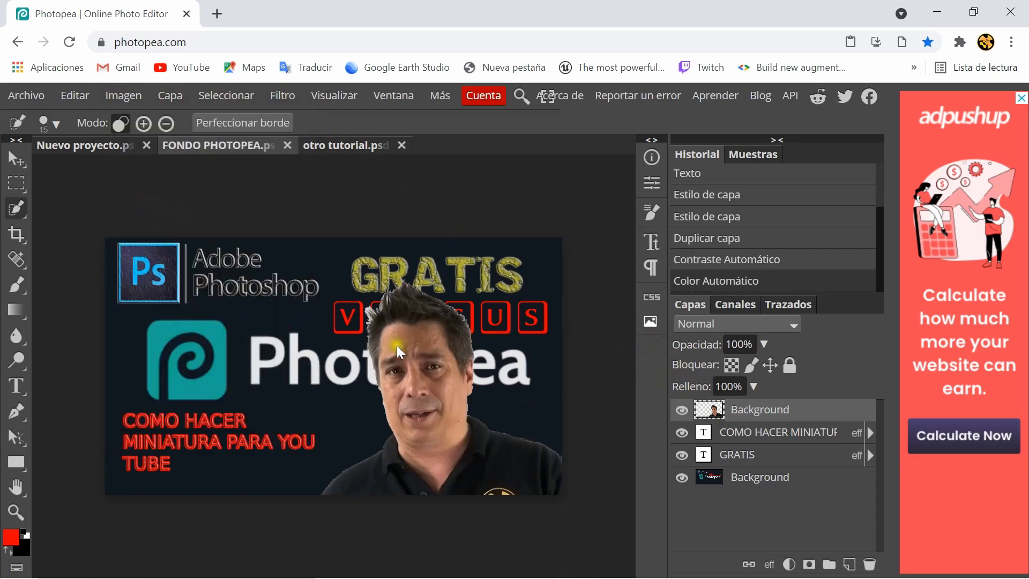
In the cutout layer's blending options, try a drop shadow, remove it and enable the inner shadow instead
right_click(748, 413)
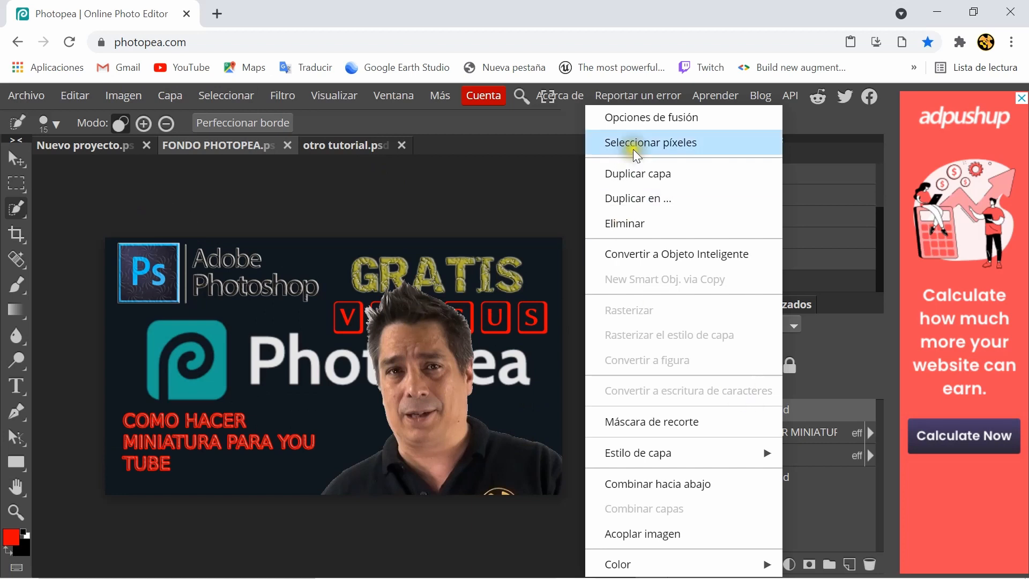
left_click(633, 116)
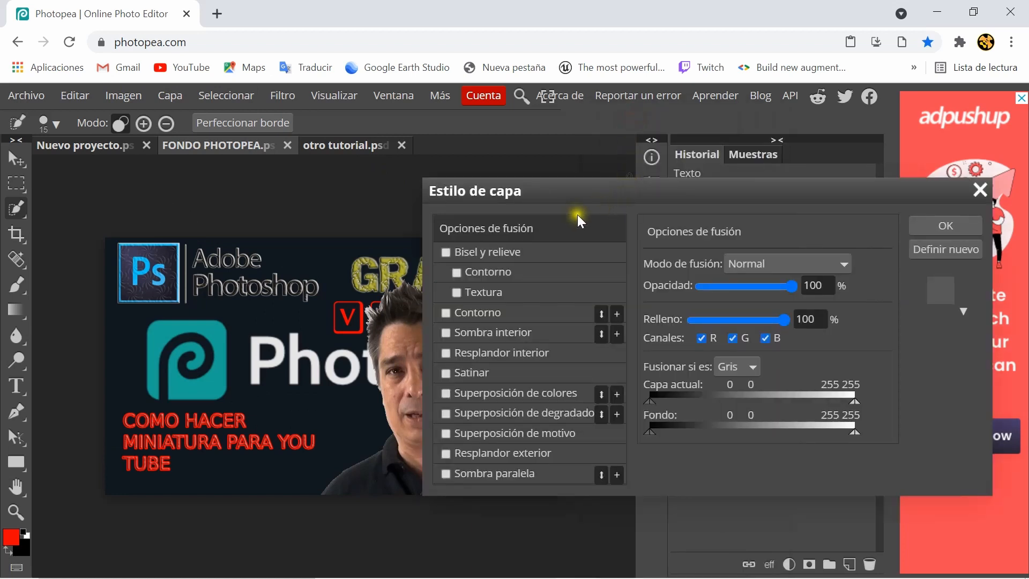
left_click_drag(610, 191, 762, 118)
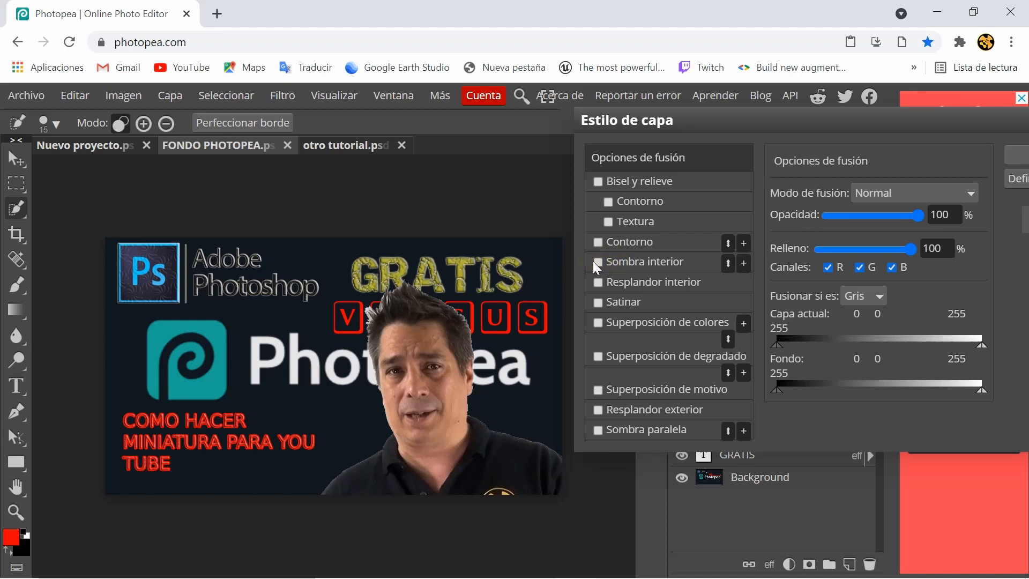
left_click(596, 431)
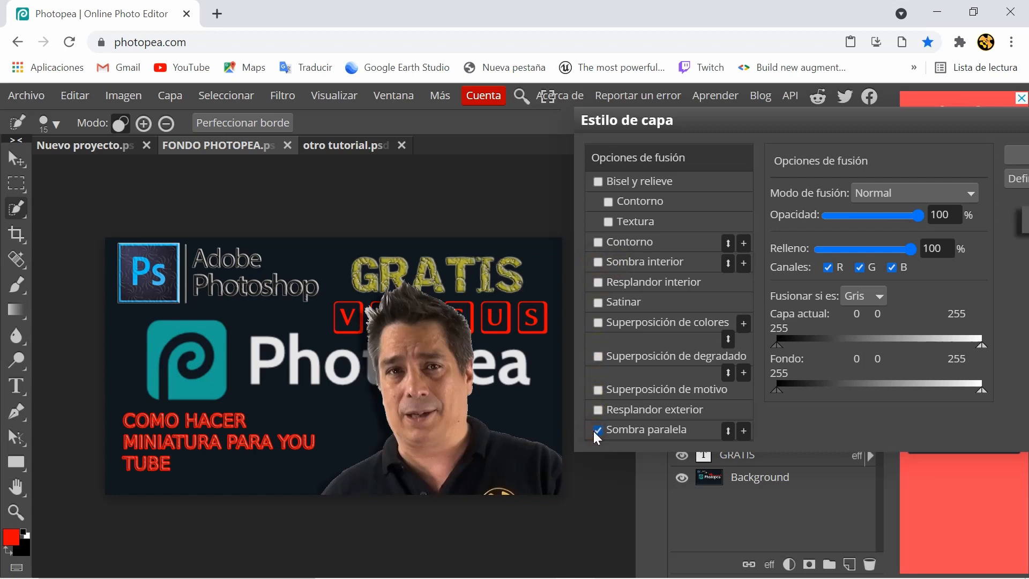
left_click(597, 430)
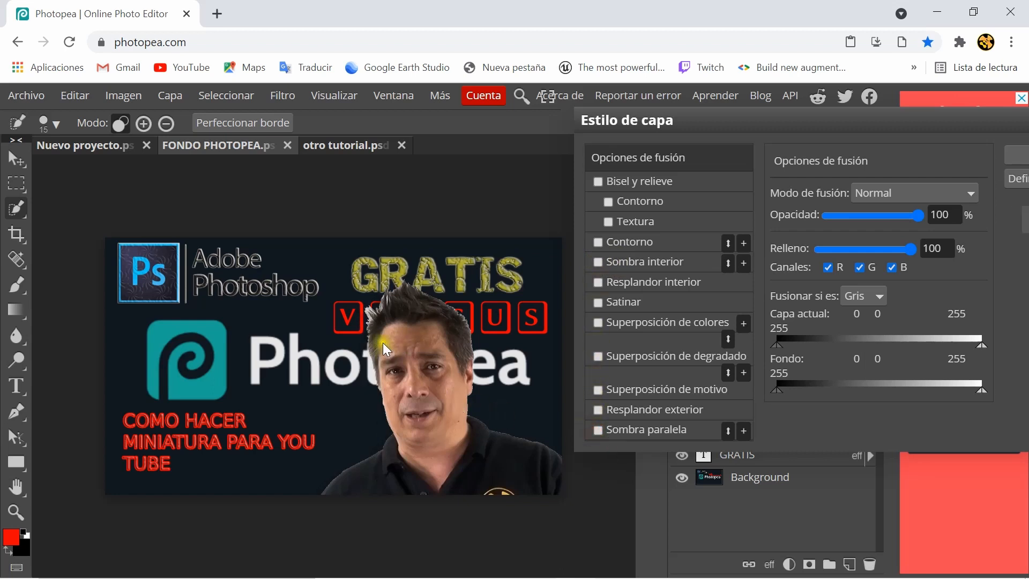
left_click(596, 261)
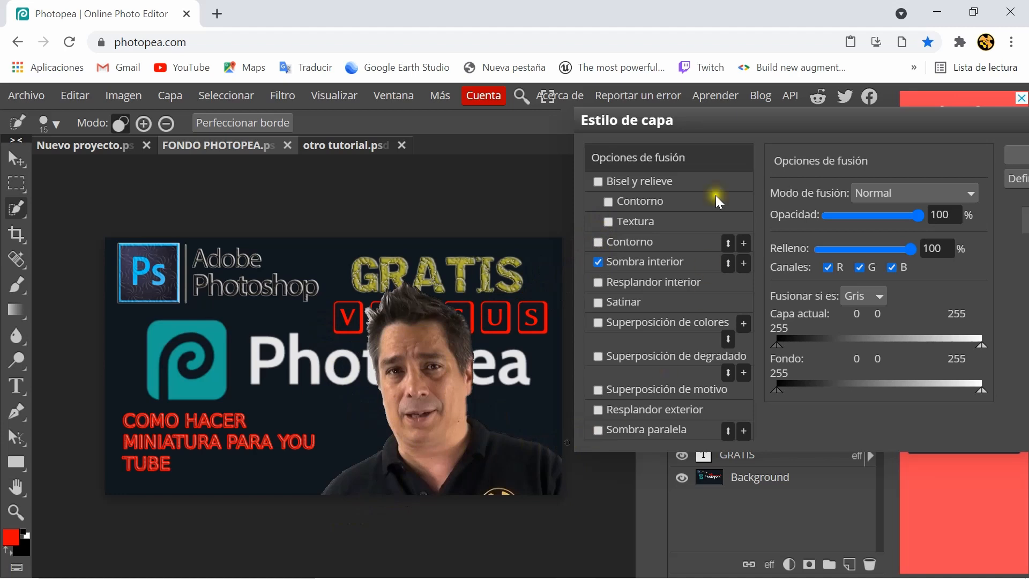
Try the bevel contour, inner glow and drop shadow on the cutout, switching each effect off again
left_click(607, 202)
left_click(607, 202)
left_click(596, 282)
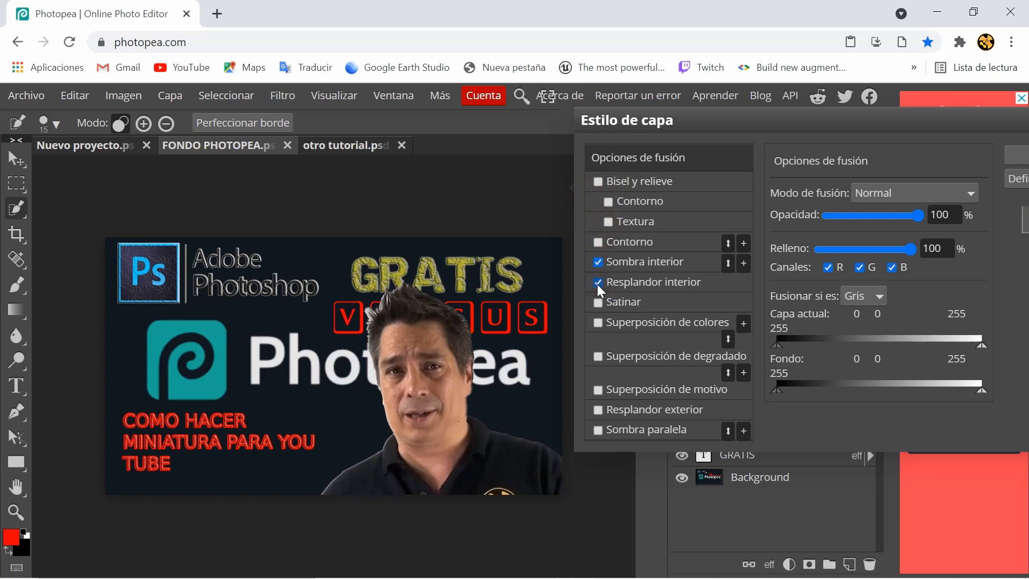
left_click(597, 283)
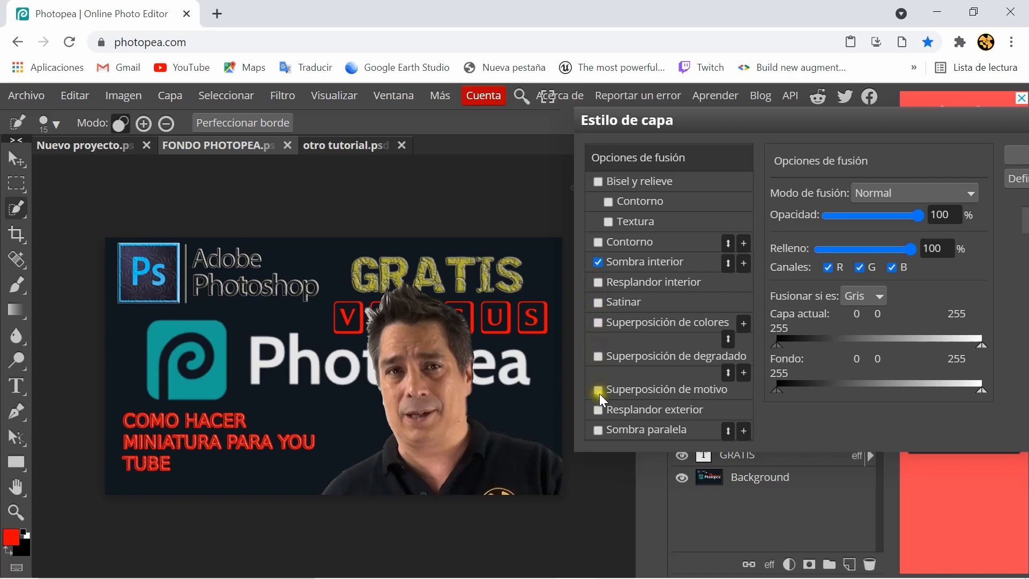
left_click(598, 430)
left_click(598, 431)
Apply the layer style with the inner shadow to the cutout
left_click_drag(822, 118, 610, 118)
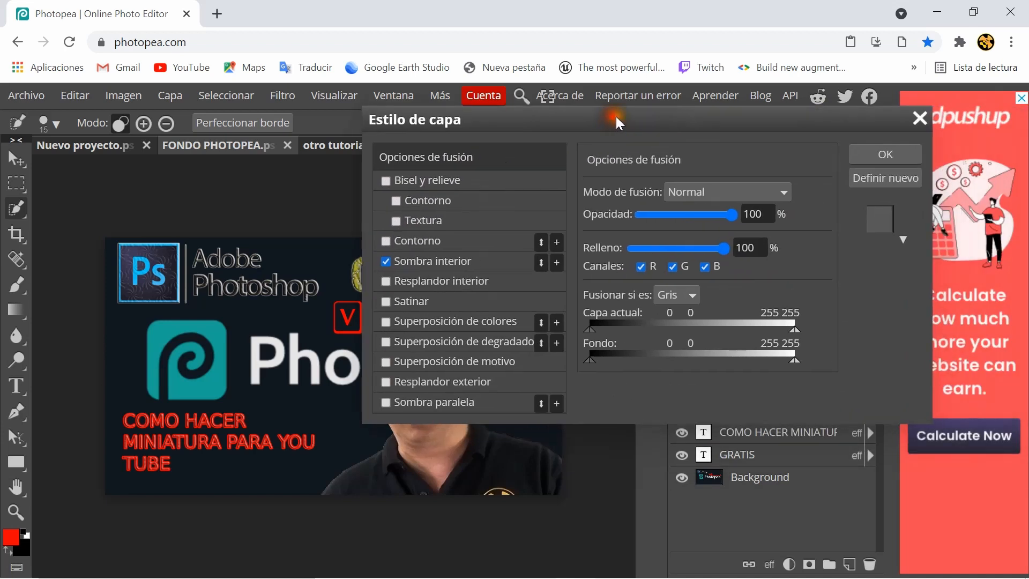
left_click(883, 157)
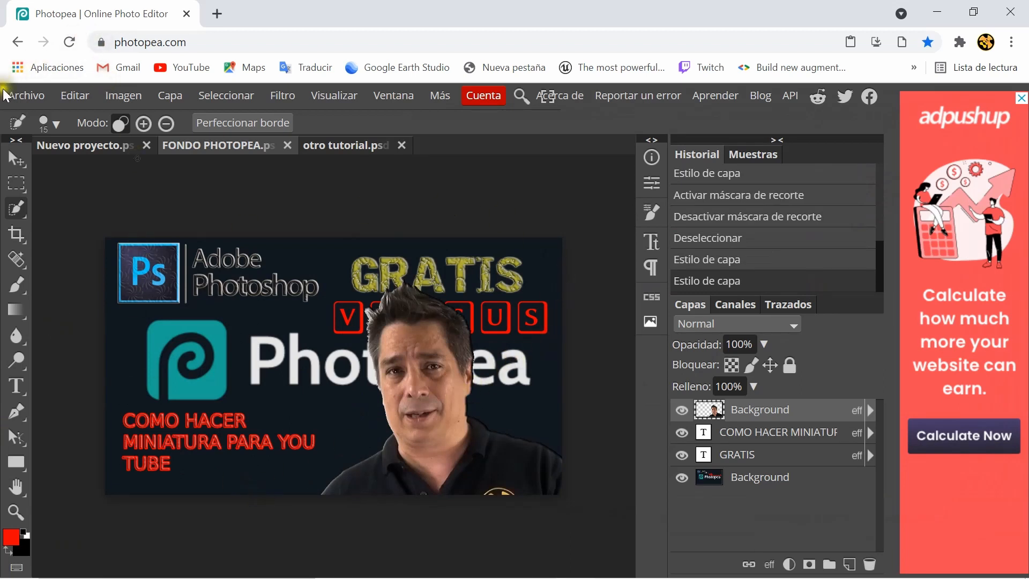
Export the thumbnail as a JPG at 1280 × 720 px and 70% quality
left_click(38, 89)
mouse_move(41, 338)
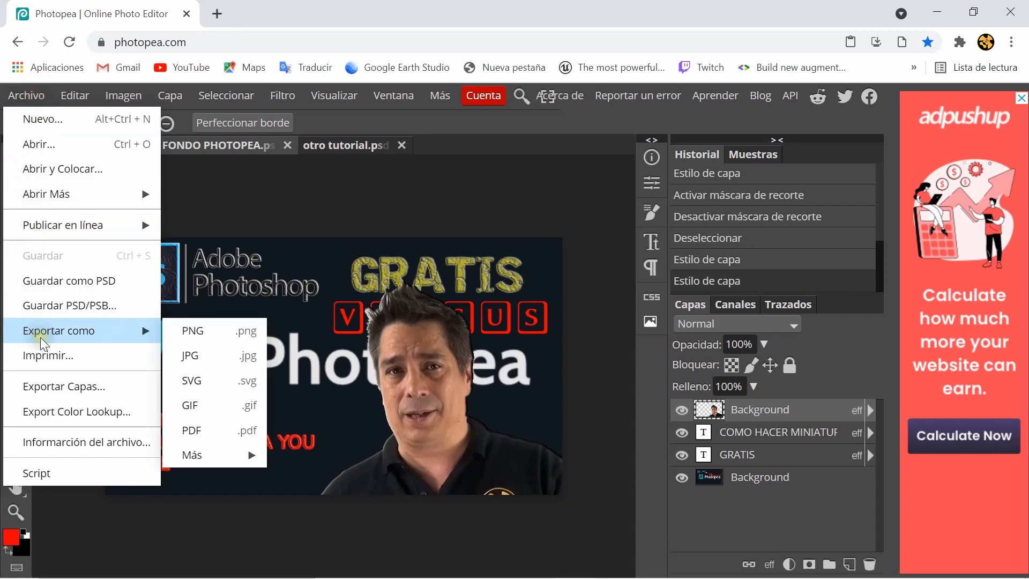
left_click(205, 350)
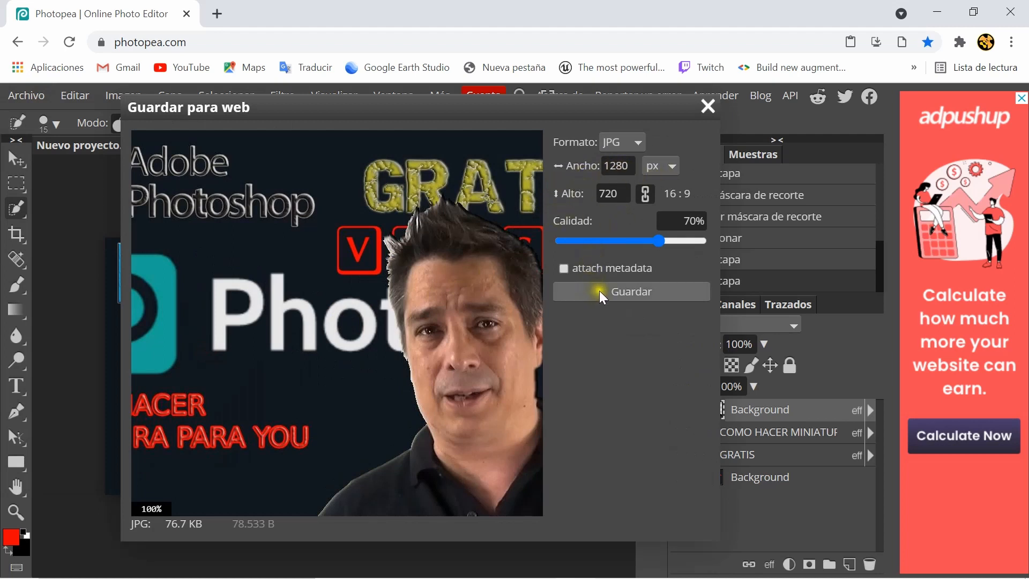
left_click(635, 291)
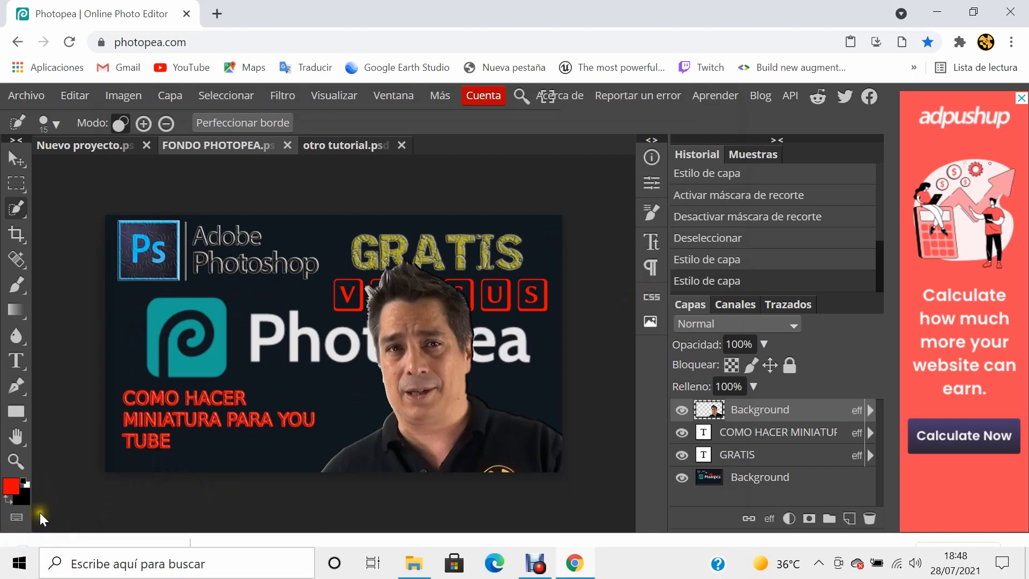
Open the exported JPG in the Fotos app and save a copy named FONDO PHOTOPEA PRUEBA 2
left_click(74, 559)
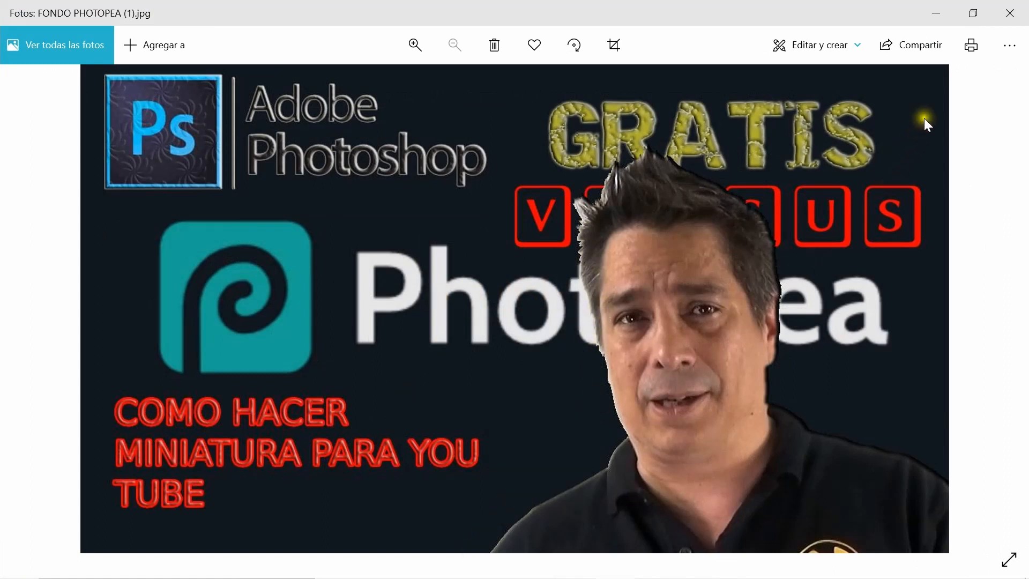
left_click(1013, 55)
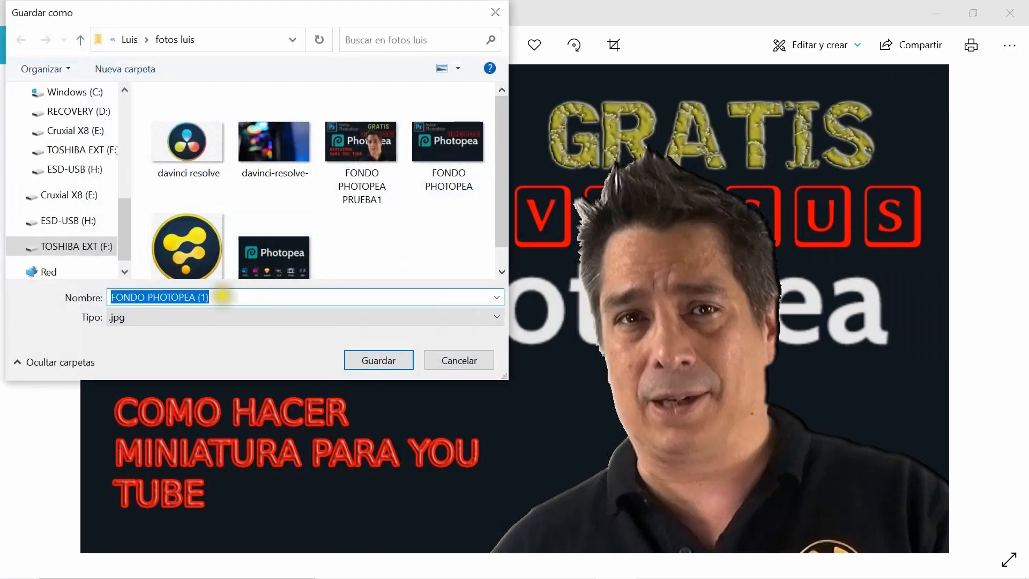
left_click(221, 297)
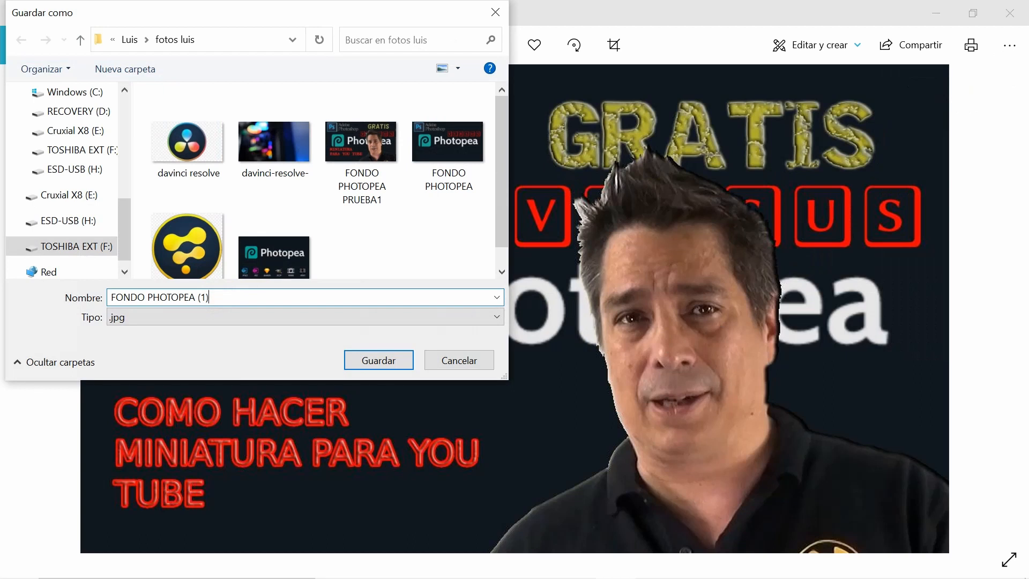
key("BackSpace")
key("BackSpace")
key("BackSpace")
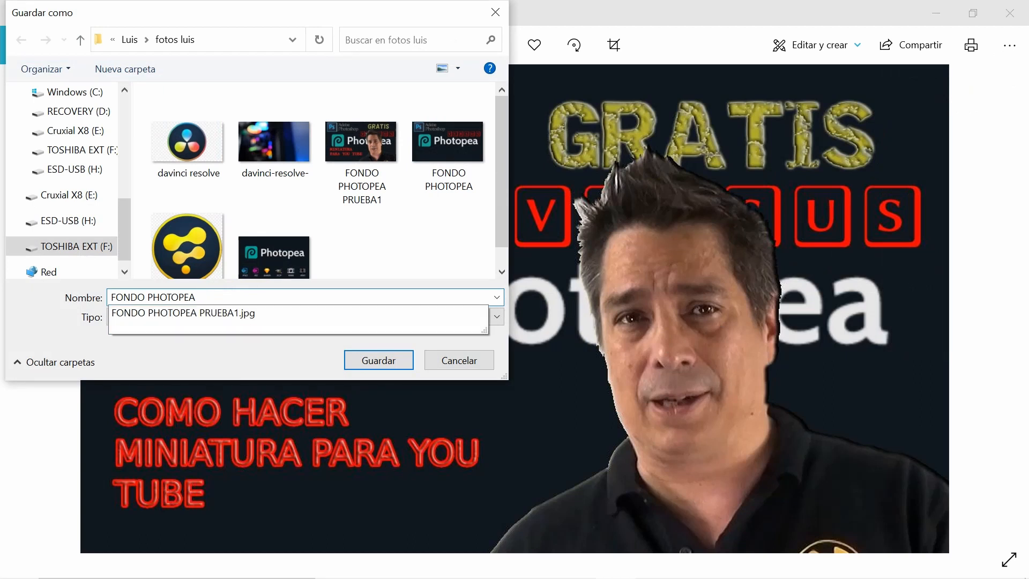
type("PRUEBA 2")
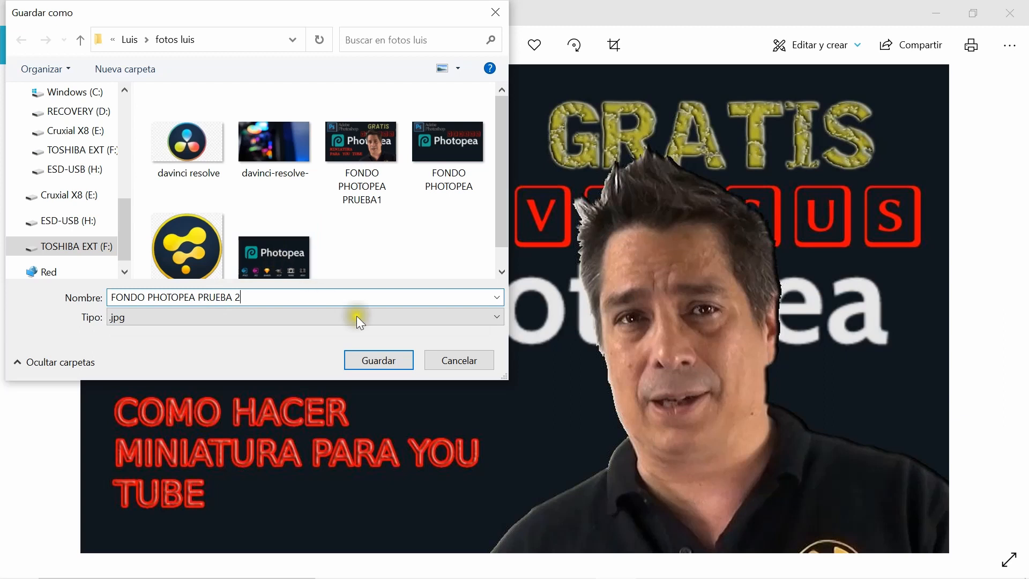
left_click(383, 362)
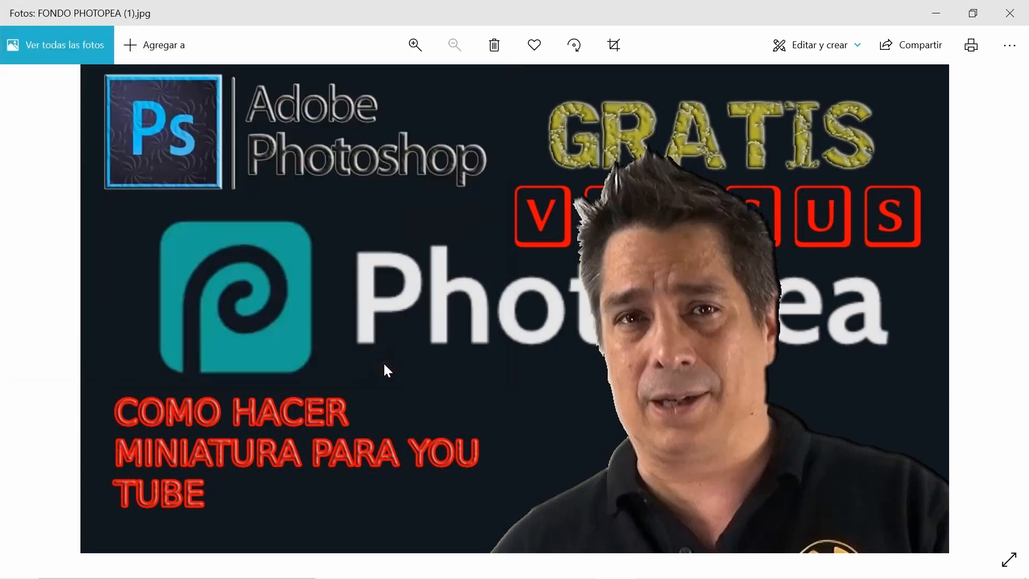